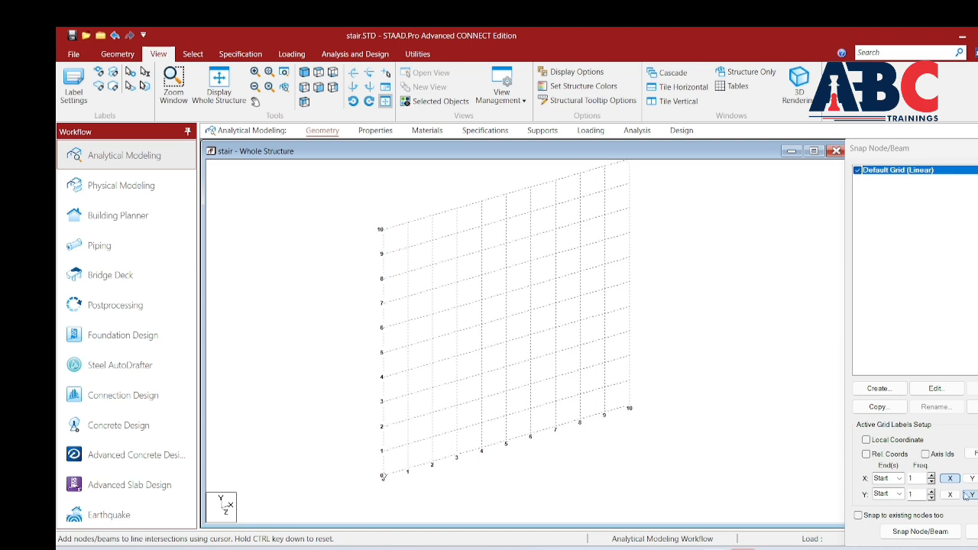
Step: Set the default grid's construction line spacing to 0.25 m in X and 0.15 m in Y
{"action": "left_click", "coordinate": [936, 388]}
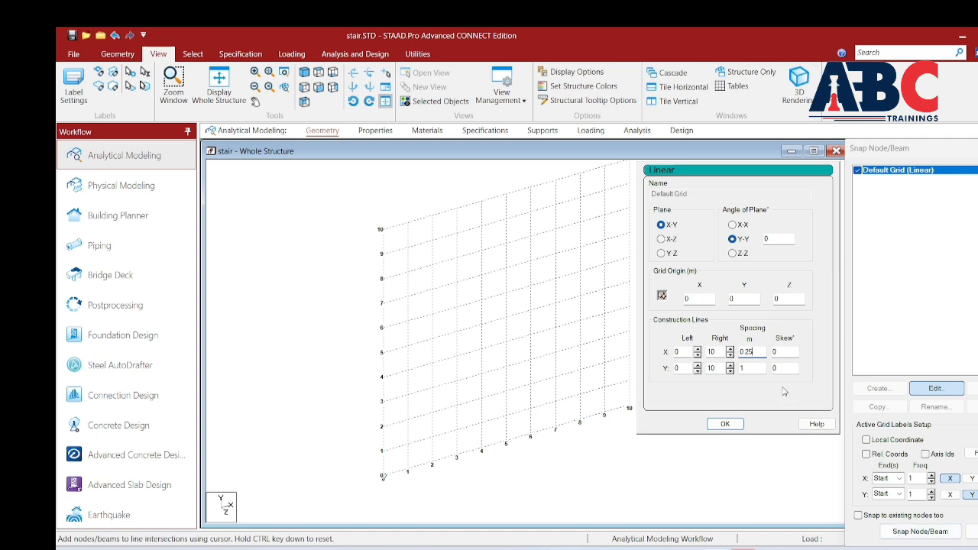
{"action": "key", "text": "Tab"}
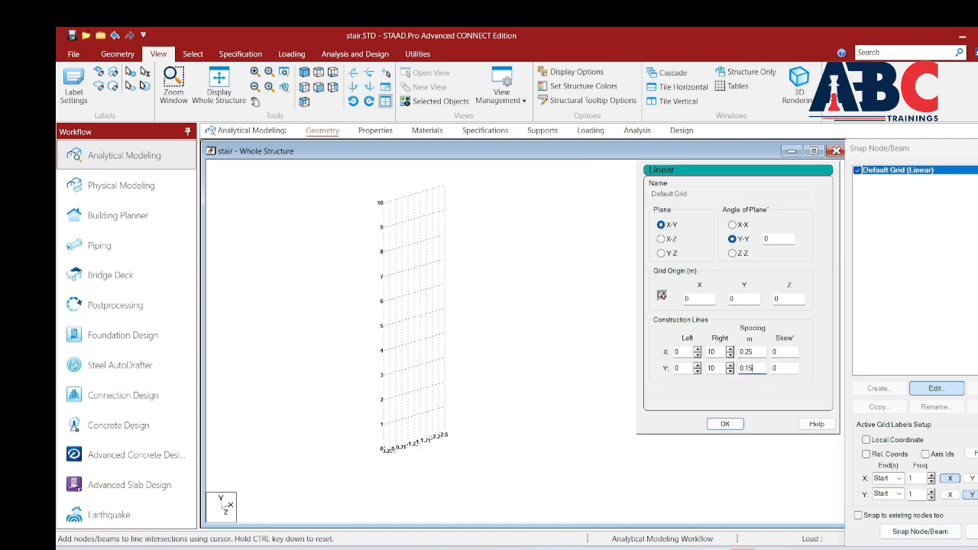
{"action": "left_click", "coordinate": [724, 424]}
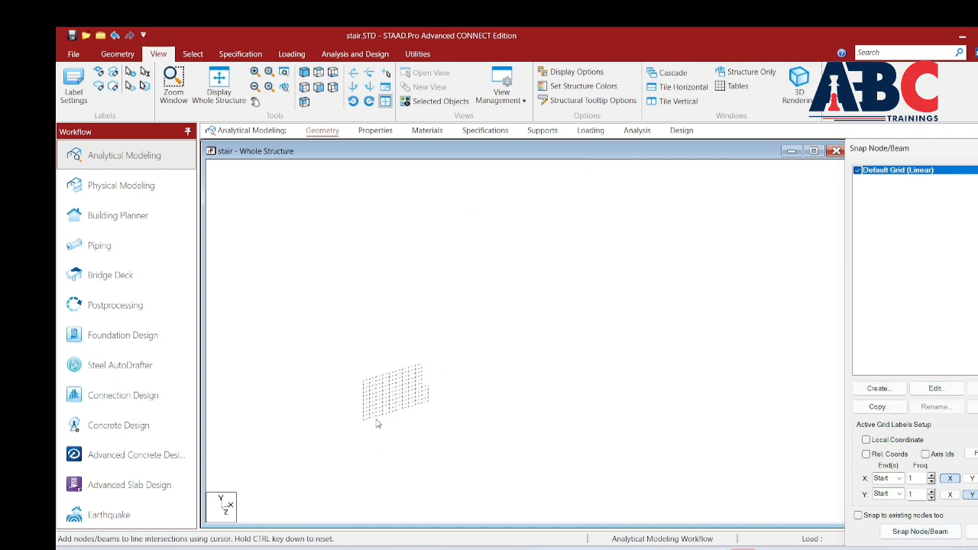
Step: Draw a ten-step stair profile with snapped beams from the grid origin to X 2.5, Y 1.5, one grid cell per riser and tread
{"action": "middle_click_drag", "start_coordinate": [430, 420], "coordinate": [575, 408]}
{"action": "scroll", "coordinate": [497, 400], "scroll_direction": "up", "scroll_amount": 3}
{"action": "scroll", "coordinate": [570, 424], "scroll_direction": "up", "scroll_amount": 5}
{"action": "middle_click_drag", "start_coordinate": [535, 439], "coordinate": [530, 370]}
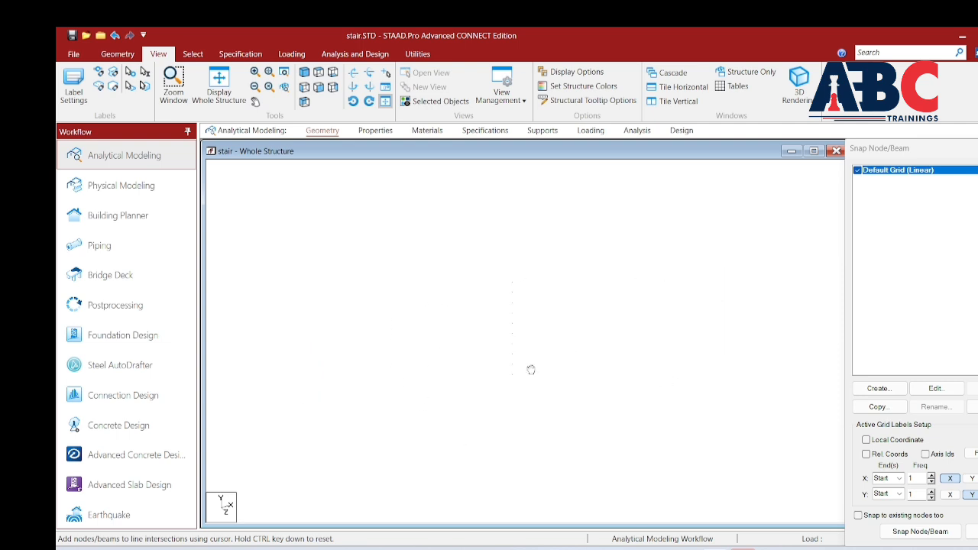
{"action": "middle_click_drag", "start_coordinate": [470, 384], "coordinate": [446, 377]}
{"action": "scroll", "coordinate": [436, 369], "scroll_direction": "up", "scroll_amount": 1}
{"action": "left_click_drag", "start_coordinate": [446, 377], "coordinate": [535, 372]}
{"action": "scroll", "coordinate": [489, 370], "scroll_direction": "up", "scroll_amount": 1}
{"action": "middle_click_drag", "start_coordinate": [489, 370], "coordinate": [455, 393]}
{"action": "left_click", "coordinate": [922, 531]}
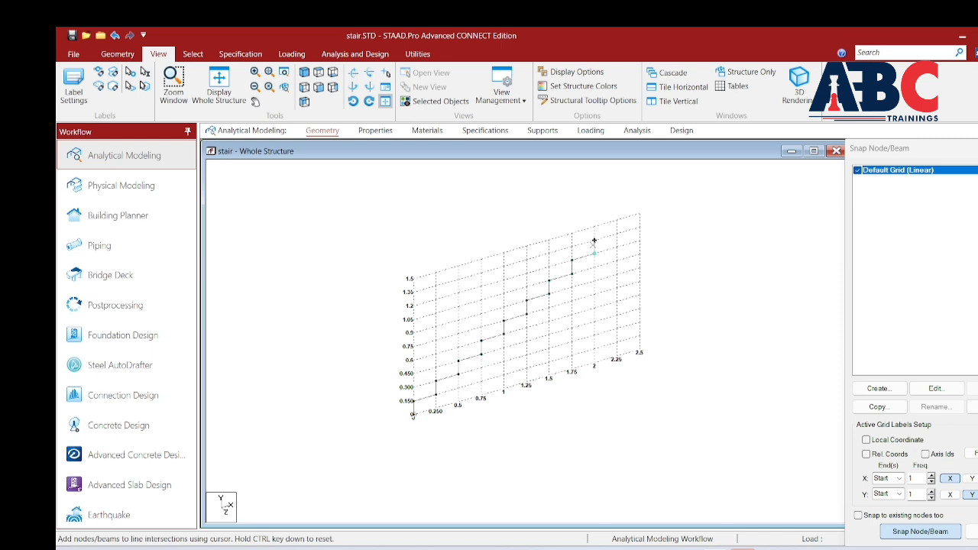
{"action": "right_click", "coordinate": [637, 214]}
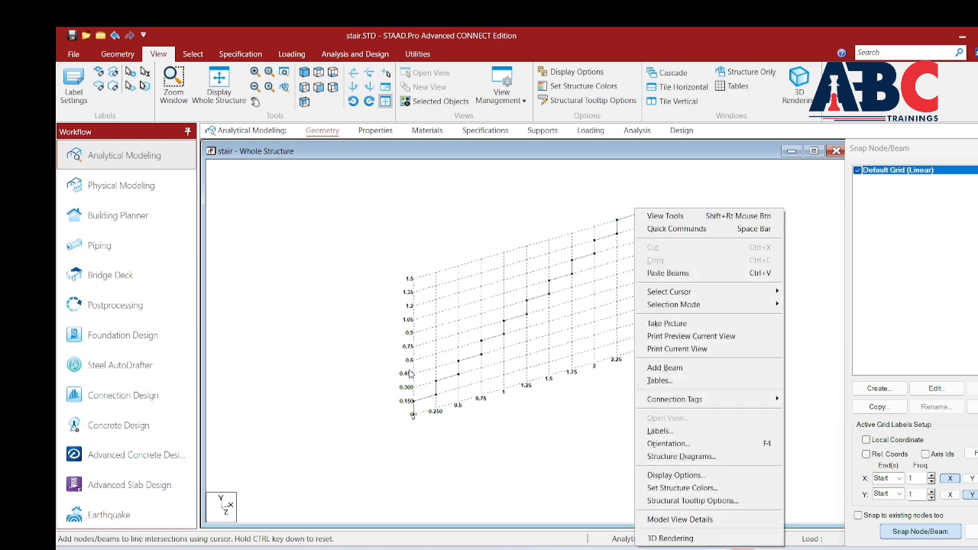
{"action": "key", "text": "Escape"}
{"action": "key", "text": "Escape"}
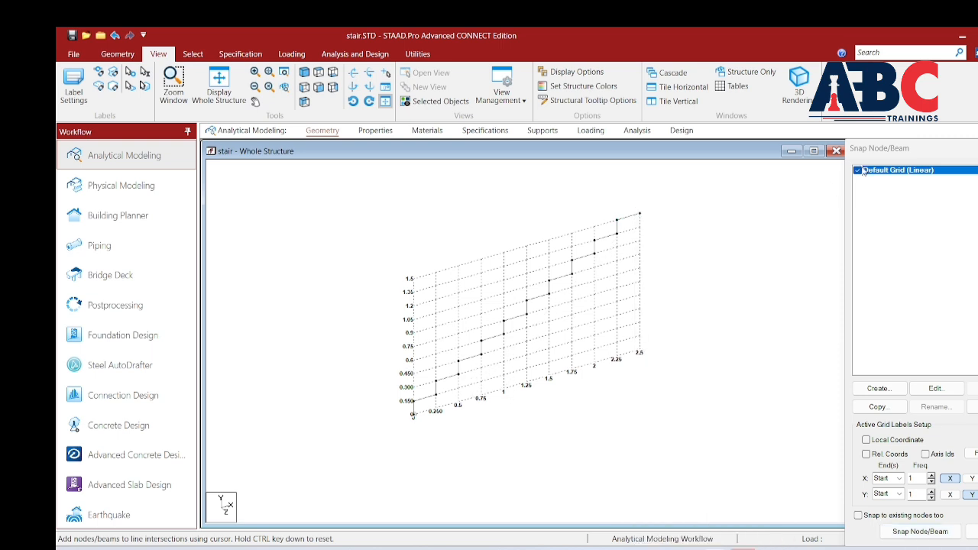
Step: Hide the default grid and select all beams of the stair profile
{"action": "left_click", "coordinate": [859, 171]}
{"action": "middle_click_drag", "start_coordinate": [550, 355], "coordinate": [597, 341]}
{"action": "left_click_drag", "start_coordinate": [701, 184], "coordinate": [443, 420]}
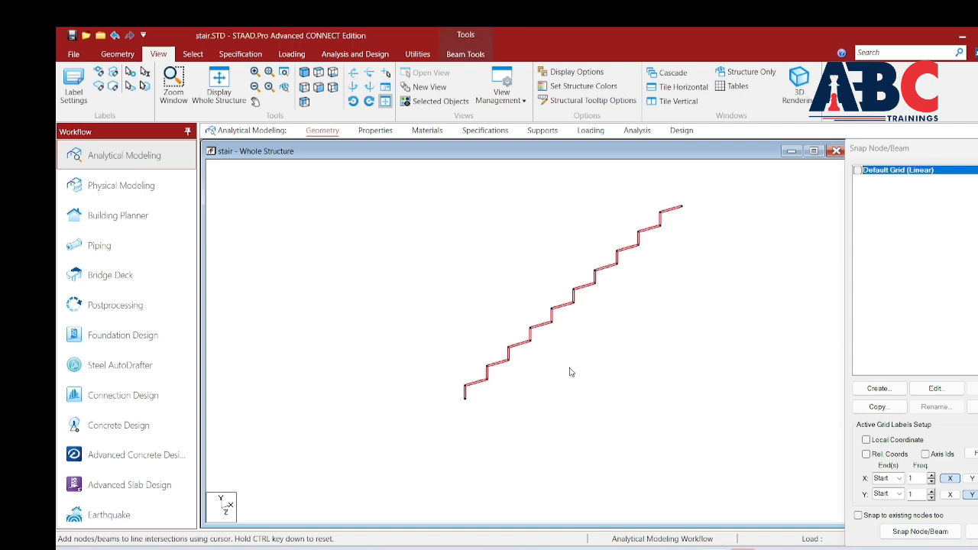
{"action": "middle_click_drag", "start_coordinate": [572, 372], "coordinate": [536, 423]}
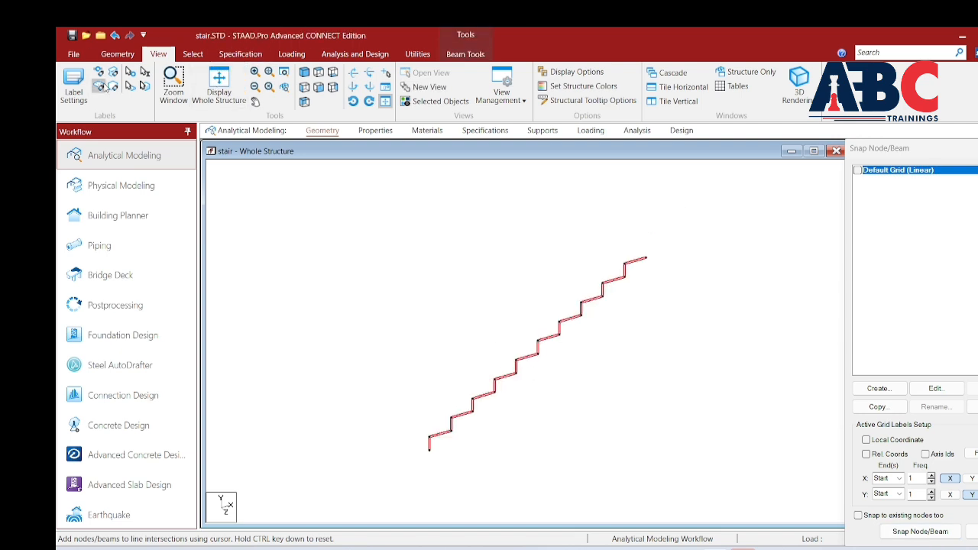
Step: Try a Translational Repeat of the stair profile along X with 1 m spacing and linked steps, and undo it
{"action": "left_click", "coordinate": [117, 54]}
{"action": "left_click", "coordinate": [172, 74]}
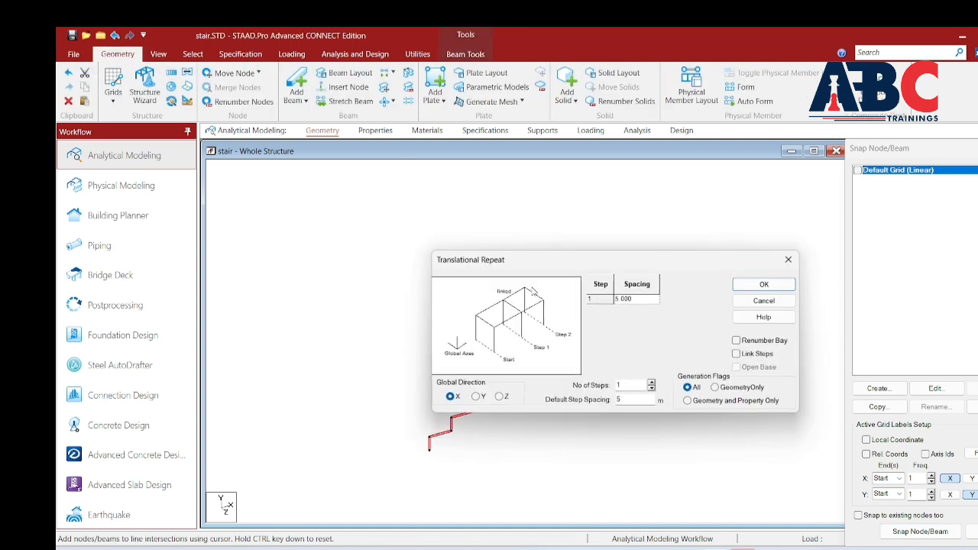
{"action": "double_click", "coordinate": [611, 405]}
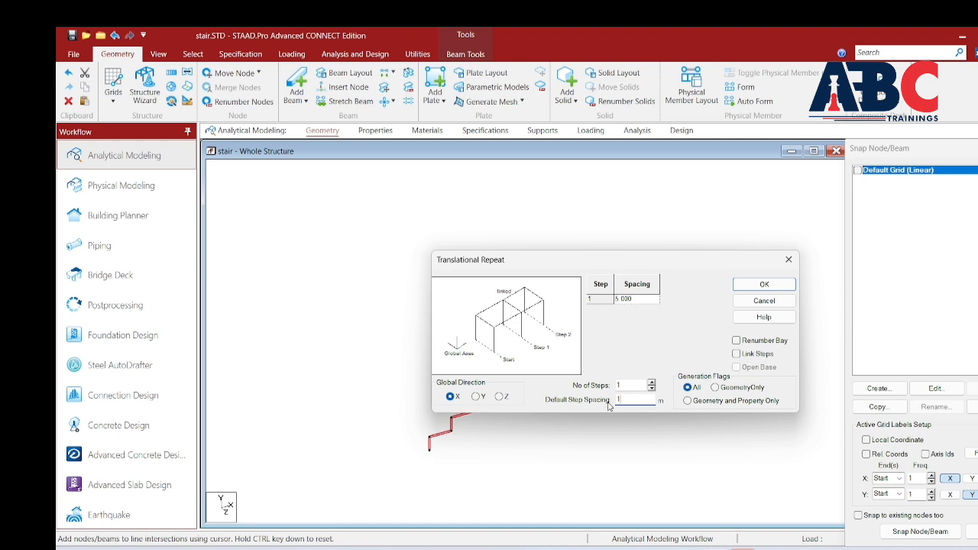
{"action": "left_click", "coordinate": [736, 354]}
{"action": "left_click", "coordinate": [764, 285]}
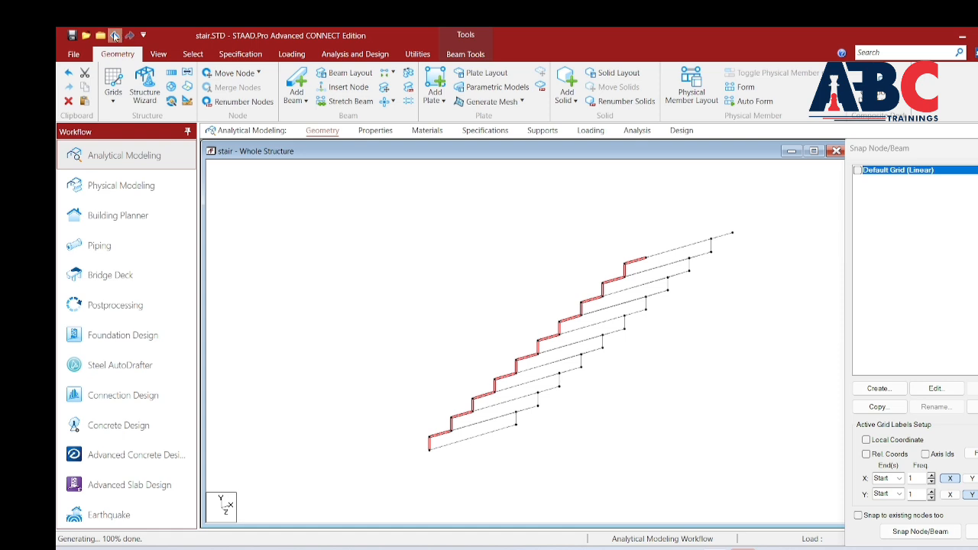
{"action": "left_click", "coordinate": [158, 54]}
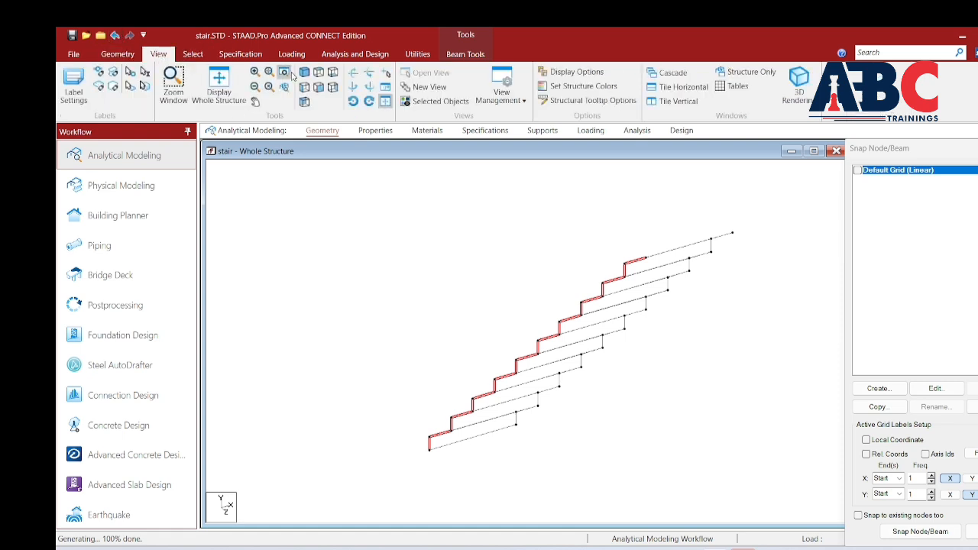
{"action": "left_click", "coordinate": [304, 73]}
{"action": "left_click", "coordinate": [117, 54]}
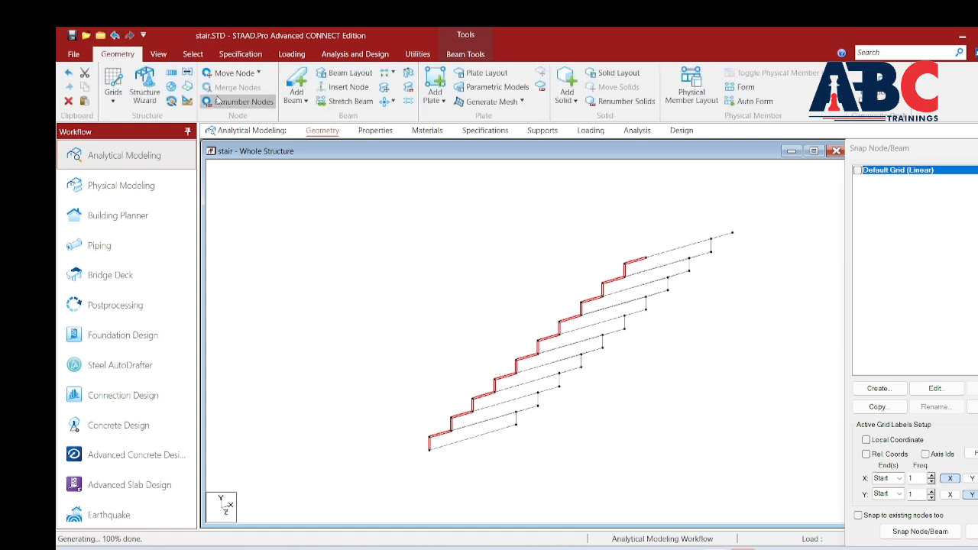
{"action": "left_click", "coordinate": [114, 35]}
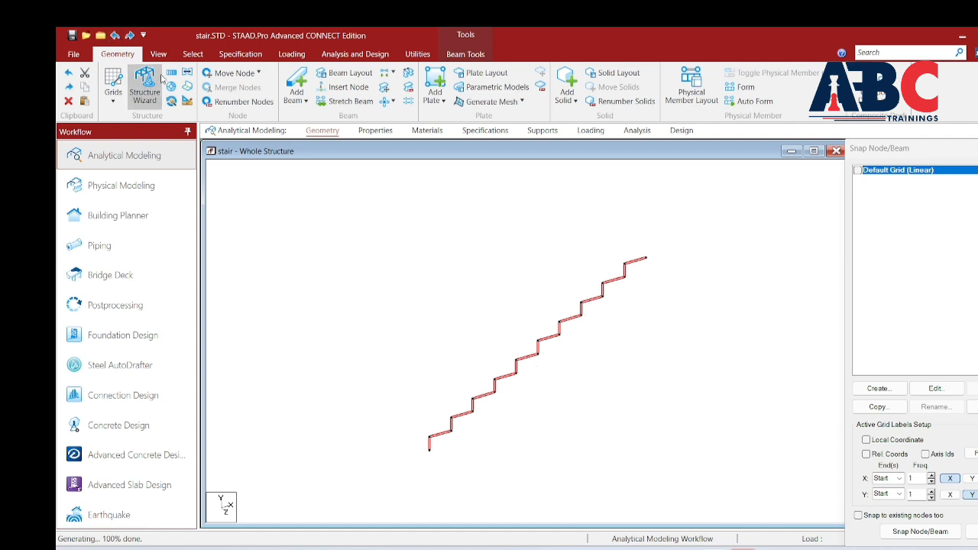
Step: Repeat the selected stair profile once along global Z with Translational Repeat, linking the steps
{"action": "left_click", "coordinate": [171, 73]}
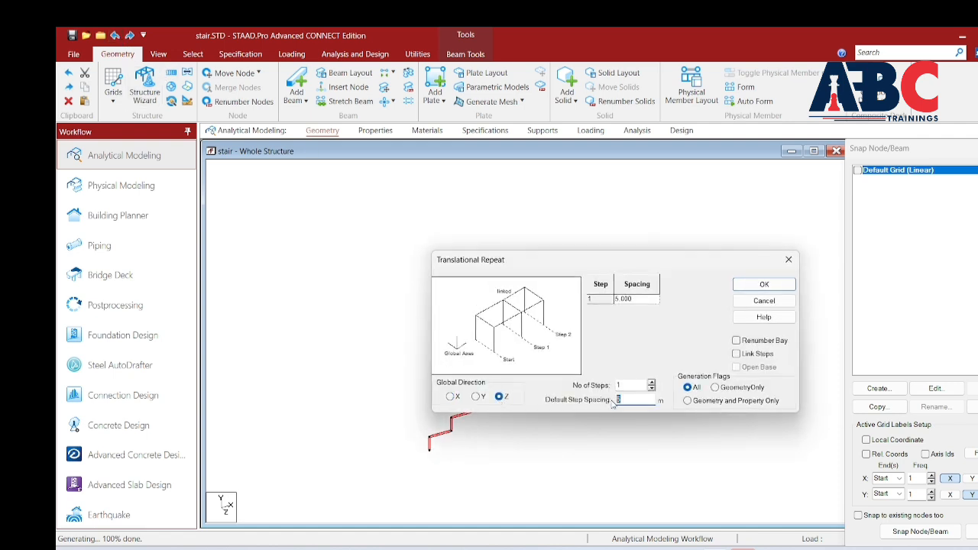
{"action": "left_click", "coordinate": [751, 355]}
{"action": "left_click", "coordinate": [765, 284]}
{"action": "left_click", "coordinate": [587, 410]}
{"action": "middle_click_drag", "start_coordinate": [452, 400], "coordinate": [546, 316]}
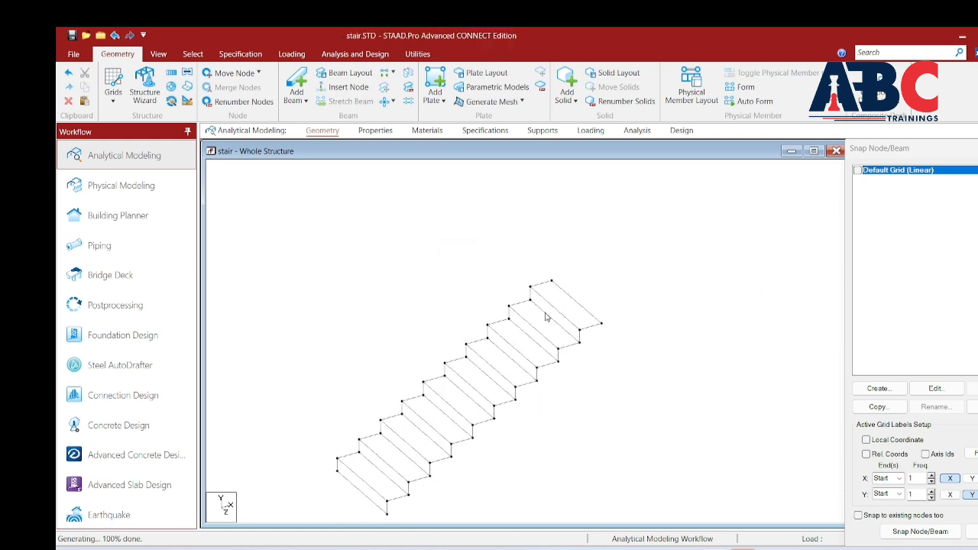
Step: Select the two end nodes at the top of the stair flight with the node cursor
{"action": "left_click", "coordinate": [193, 54]}
{"action": "left_click", "coordinate": [71, 80]}
{"action": "left_click_drag", "start_coordinate": [564, 259], "coordinate": [542, 290]}
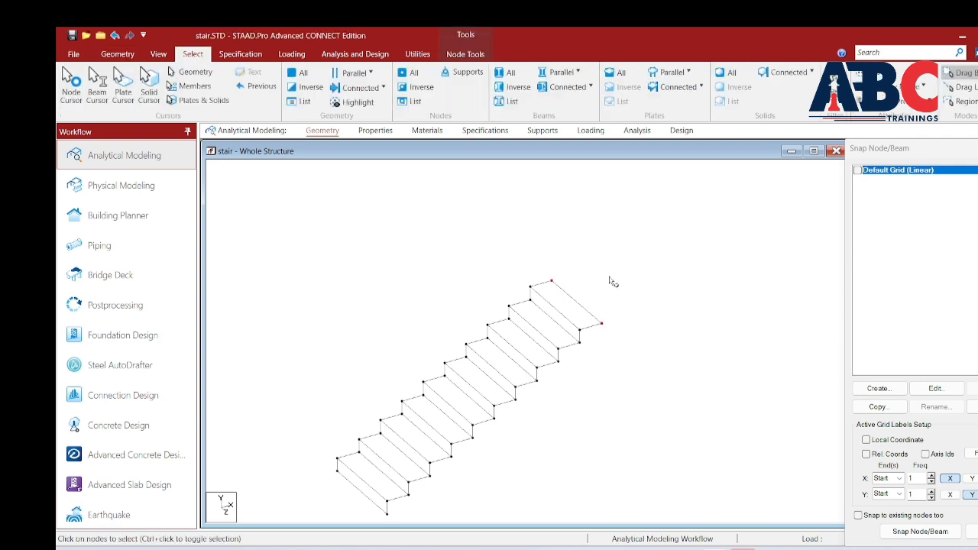
{"action": "right_click", "coordinate": [611, 282]}
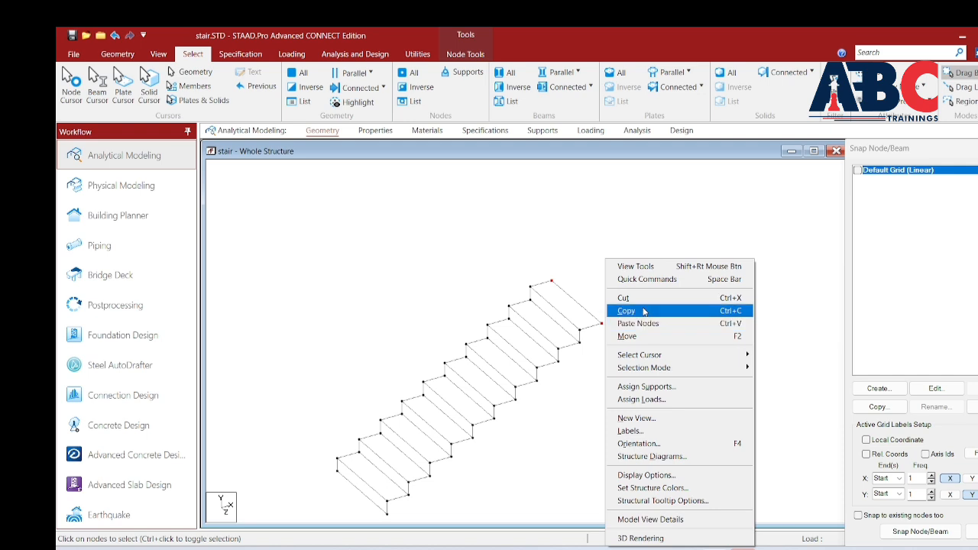
{"action": "left_click", "coordinate": [634, 323]}
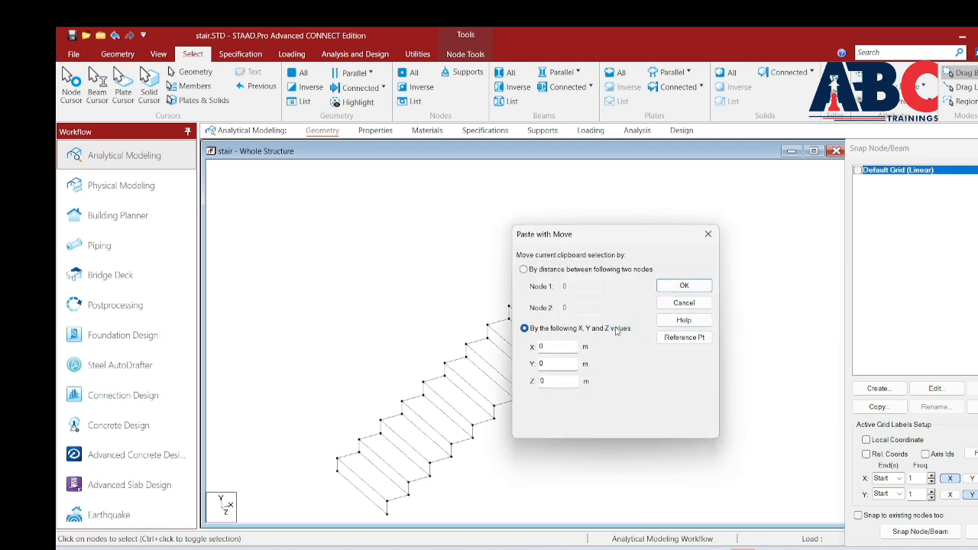
{"action": "left_click", "coordinate": [707, 234]}
Step: Extend the two selected top nodes 1 m along X with a linked Translational Repeat to start the landing
{"action": "left_click", "coordinate": [120, 56]}
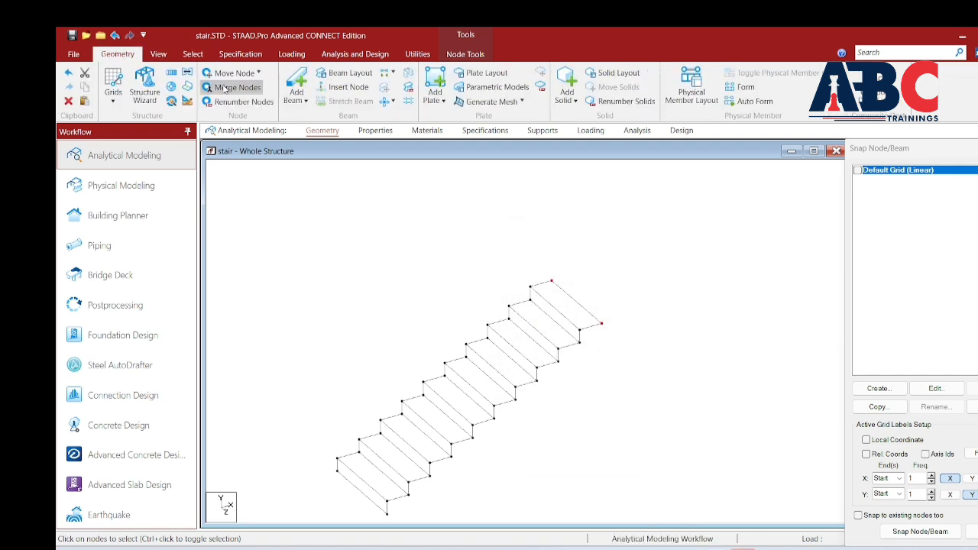
{"action": "left_click", "coordinate": [171, 73]}
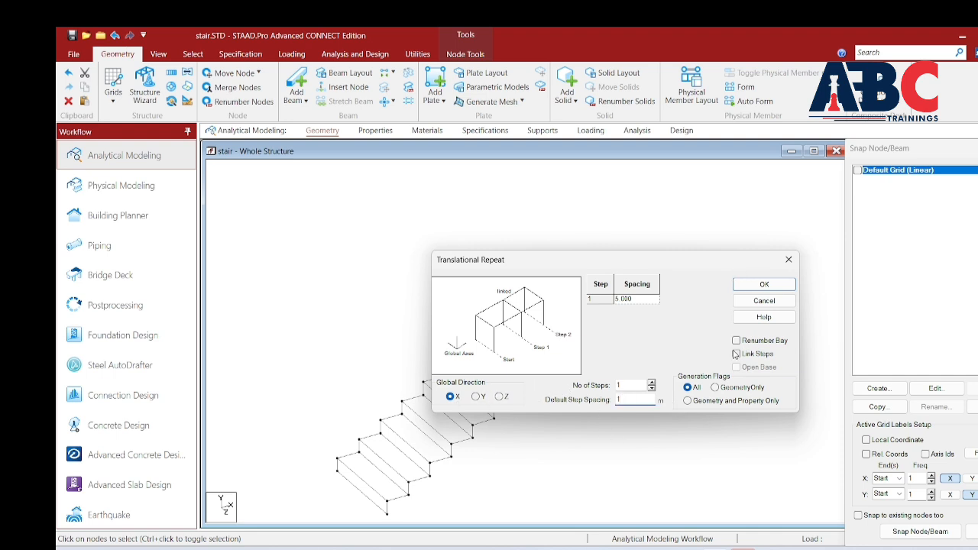
{"action": "left_click", "coordinate": [736, 354]}
{"action": "left_click", "coordinate": [752, 285]}
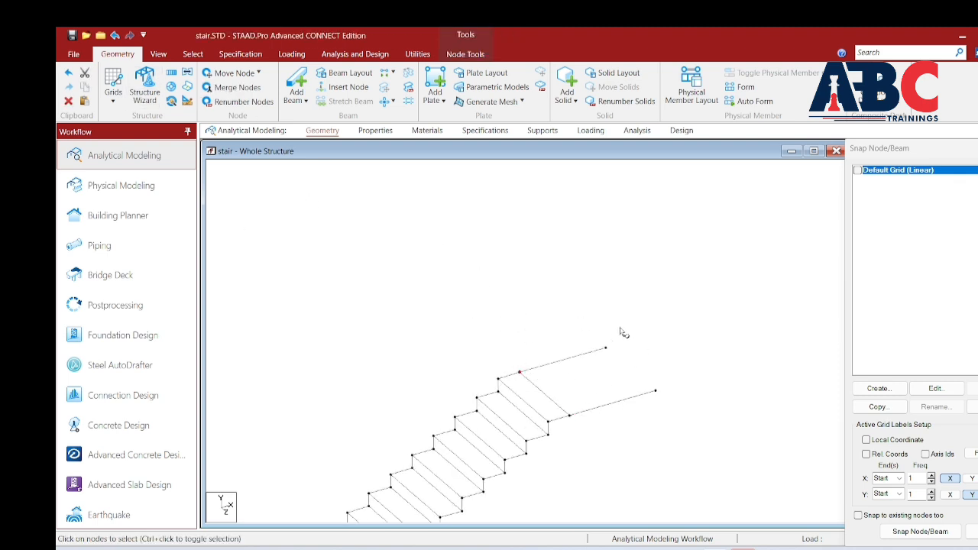
Step: Select both nodes of the landing's rear edge beam and repeat them along Z with -1 m spacing and linked steps
{"action": "left_click_drag", "start_coordinate": [620, 332], "coordinate": [587, 382]}
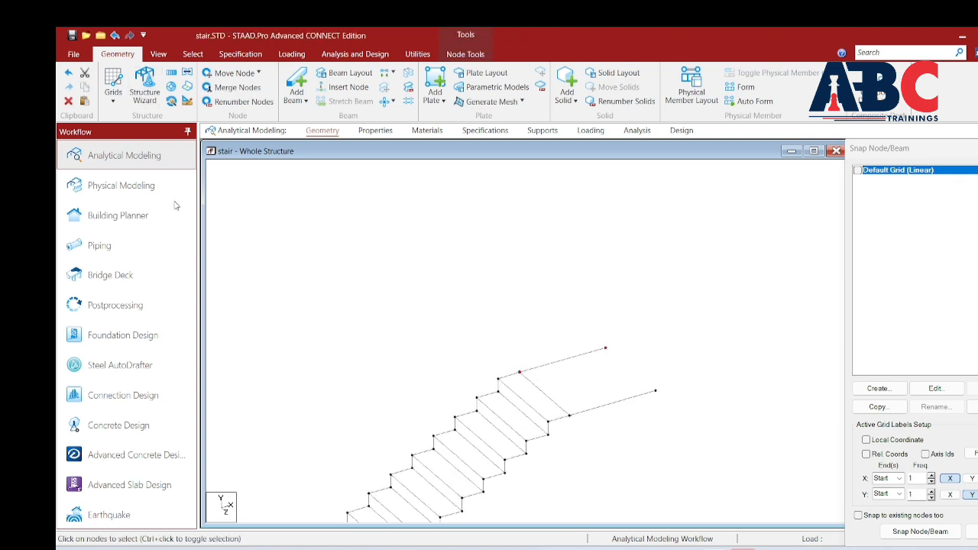
{"action": "left_click", "coordinate": [174, 72]}
{"action": "left_click_drag", "start_coordinate": [550, 262], "coordinate": [743, 267]}
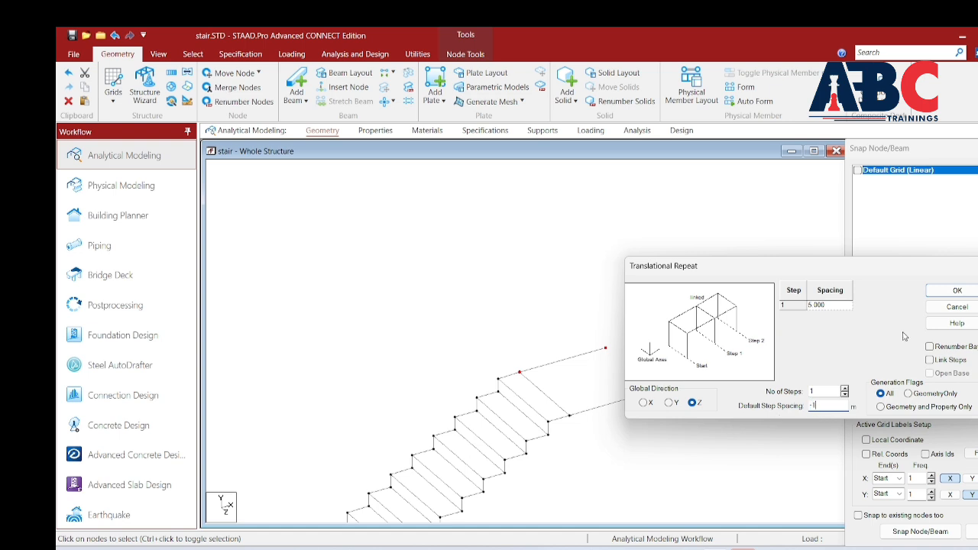
{"action": "left_click", "coordinate": [929, 360]}
{"action": "left_click", "coordinate": [957, 290]}
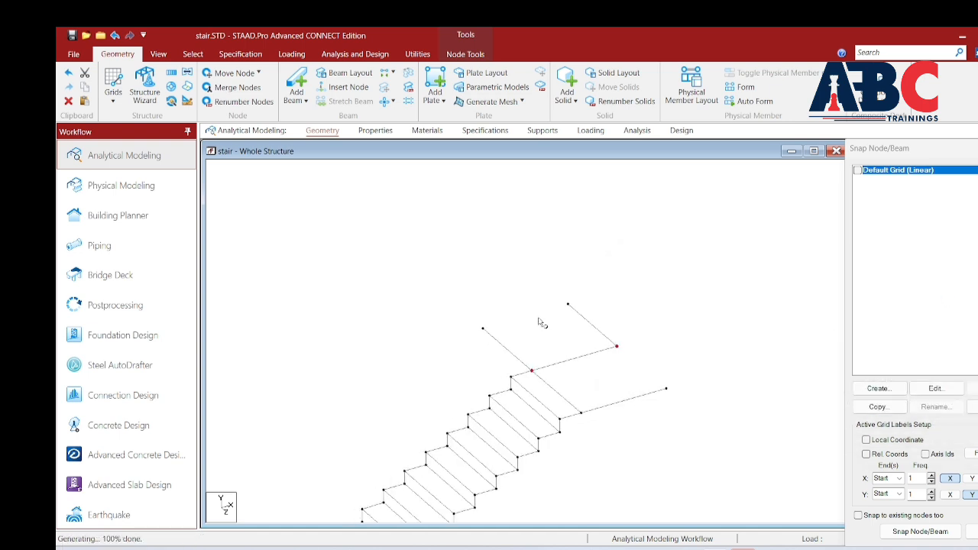
Step: Add beams between the open end nodes to close the outer edges of both landing panels
{"action": "left_click", "coordinate": [296, 84]}
{"action": "left_click", "coordinate": [662, 387]}
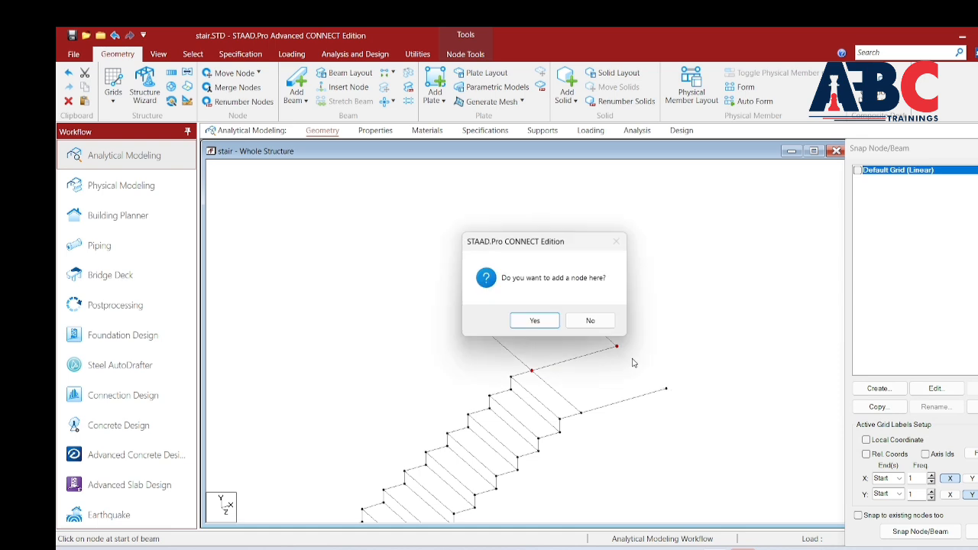
{"action": "left_click", "coordinate": [593, 322]}
{"action": "left_click", "coordinate": [666, 388]}
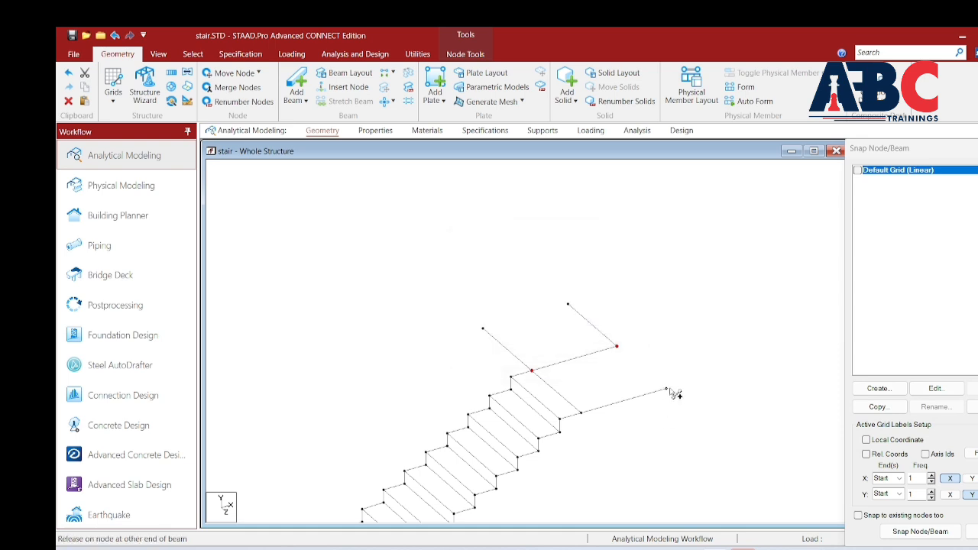
{"action": "left_click", "coordinate": [616, 346]}
{"action": "left_click", "coordinate": [568, 304]}
{"action": "left_click", "coordinate": [482, 329]}
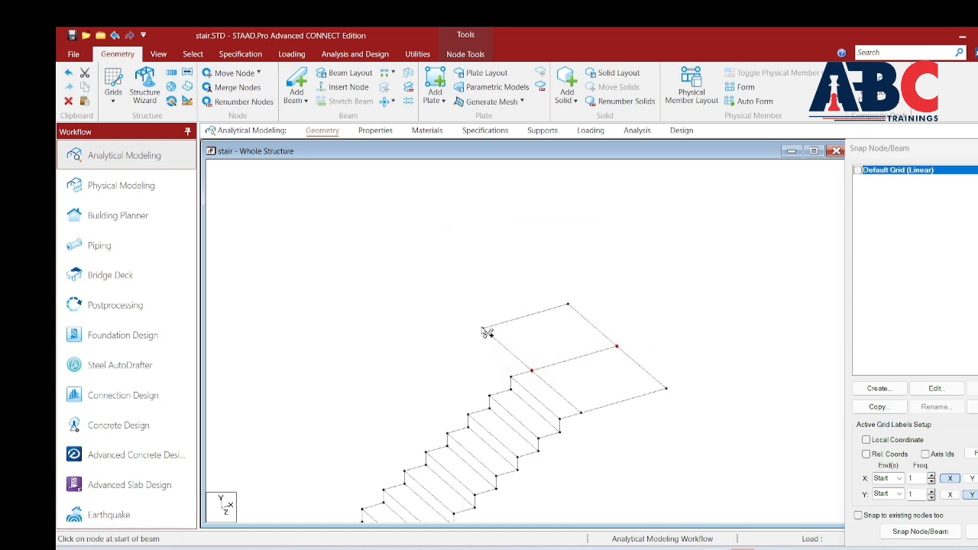
{"action": "middle_click_drag", "start_coordinate": [530, 404], "coordinate": [569, 317]}
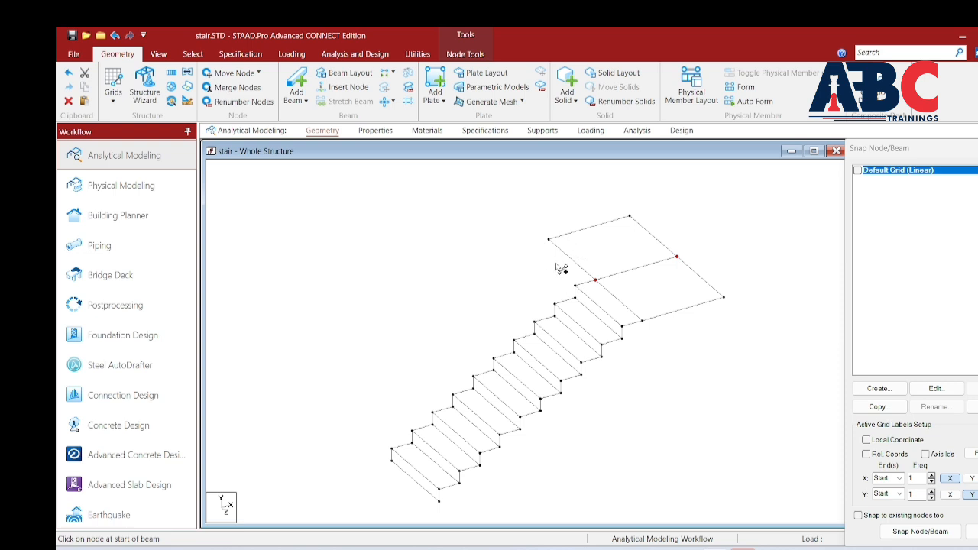
{"action": "middle_click_drag", "start_coordinate": [556, 262], "coordinate": [551, 294]}
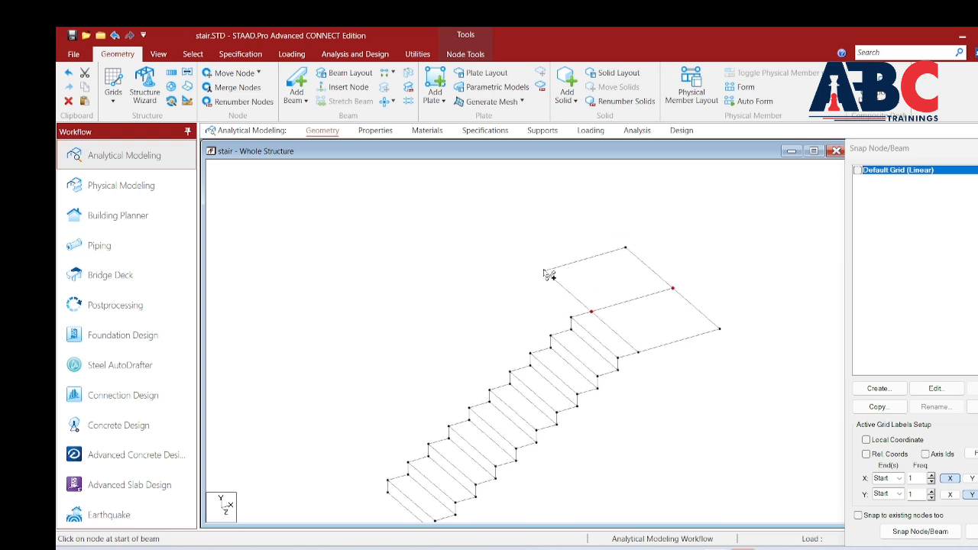
{"action": "scroll", "coordinate": [489, 287], "scroll_direction": "down", "scroll_amount": 3}
{"action": "middle_click_drag", "start_coordinate": [517, 319], "coordinate": [474, 350]}
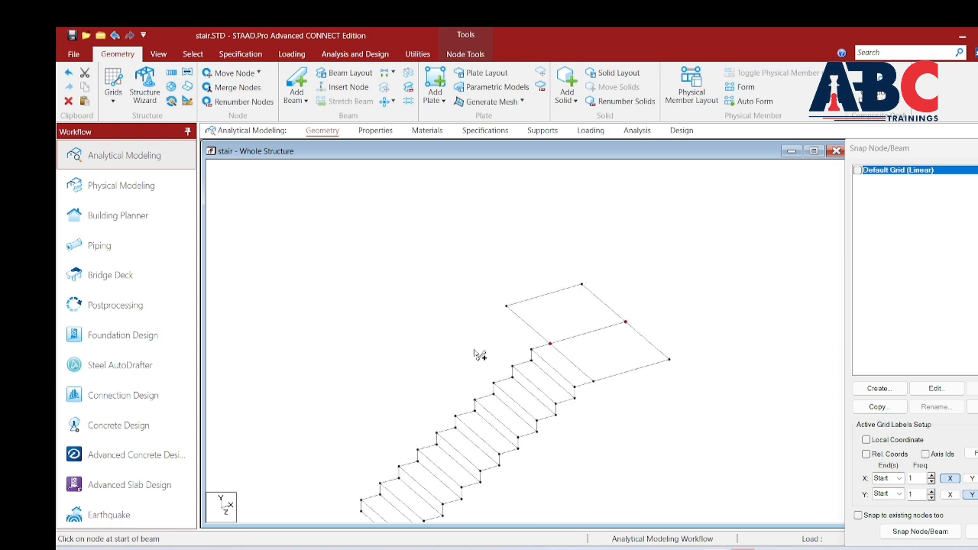
{"action": "scroll", "coordinate": [501, 352], "scroll_direction": "down", "scroll_amount": 3}
{"action": "middle_click_drag", "start_coordinate": [634, 361], "coordinate": [568, 377]}
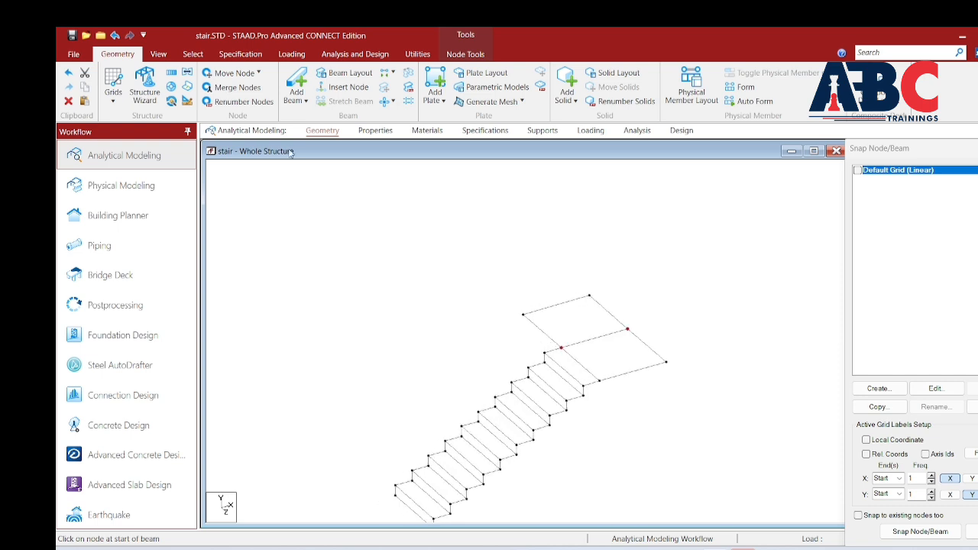
{"action": "left_click", "coordinate": [158, 54]}
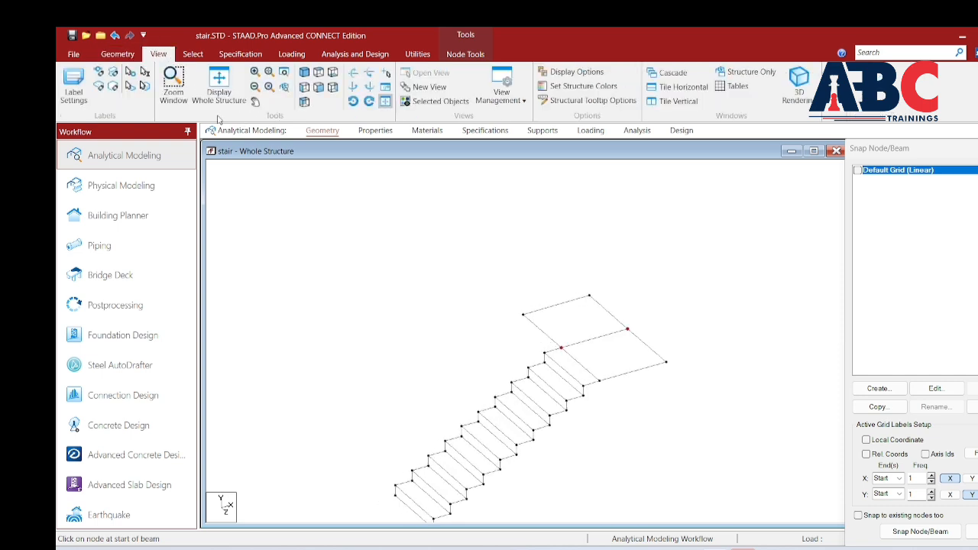
{"action": "left_click", "coordinate": [134, 57]}
{"action": "left_click", "coordinate": [192, 55]}
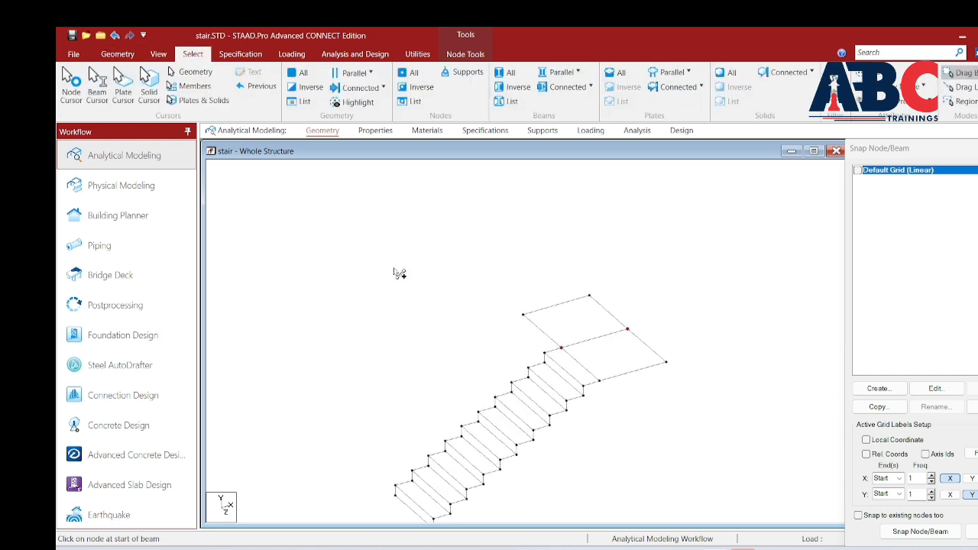
Step: Select all beams of the staircase with one flight and a landing using the Beam Cursor, and delete them
{"action": "scroll", "coordinate": [466, 338], "scroll_direction": "down", "scroll_amount": 2}
{"action": "middle_click_drag", "start_coordinate": [469, 341], "coordinate": [450, 298]}
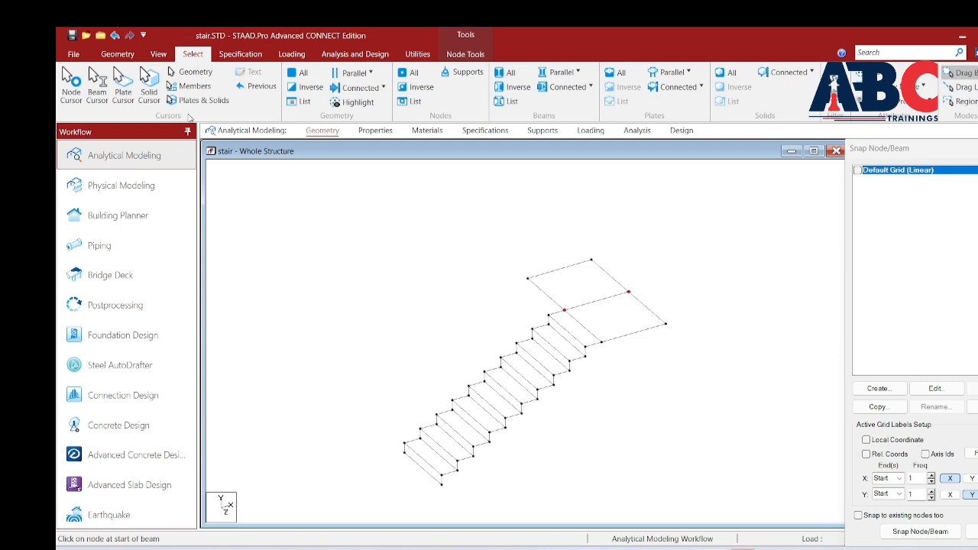
{"action": "left_click", "coordinate": [104, 100]}
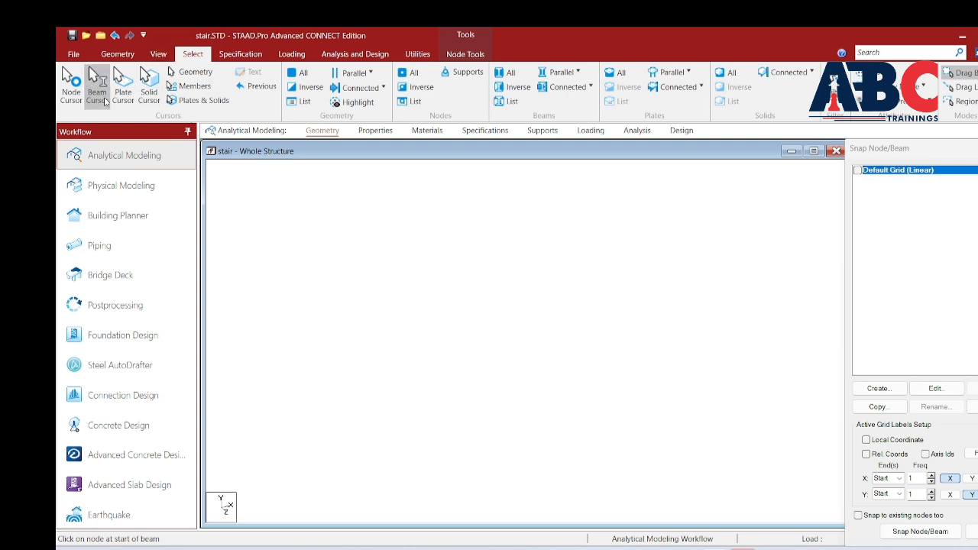
{"action": "left_click_drag", "start_coordinate": [337, 171], "coordinate": [732, 482]}
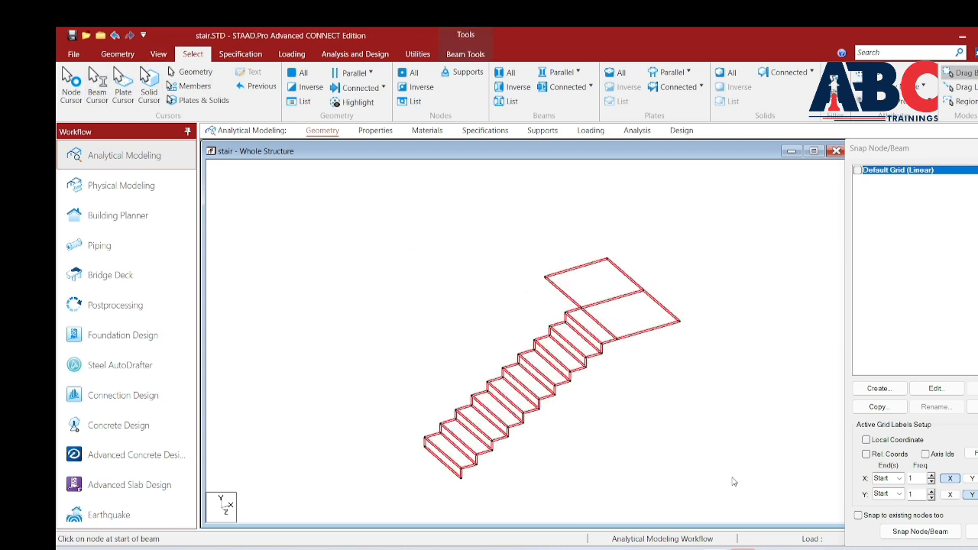
{"action": "key", "text": "Delete"}
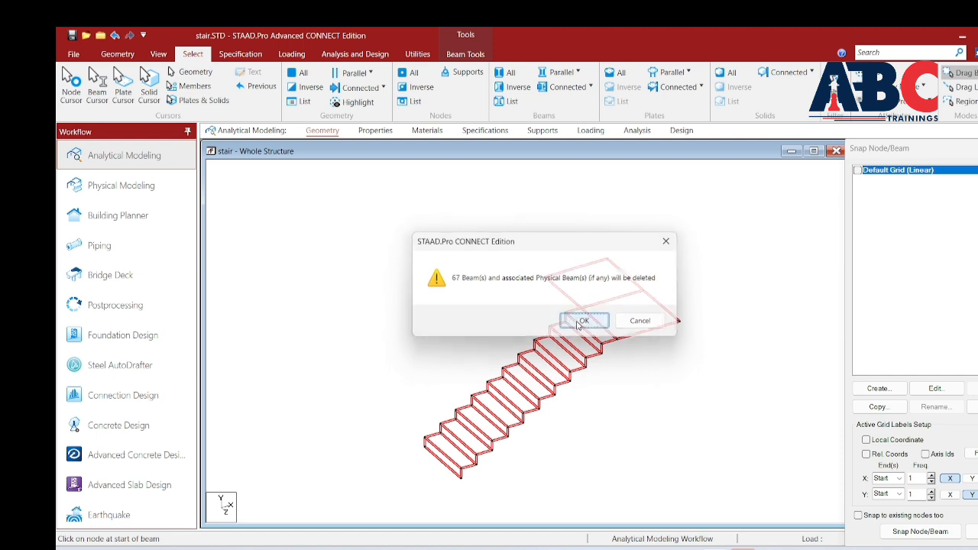
{"action": "left_click", "coordinate": [581, 324]}
{"action": "left_click", "coordinate": [578, 321]}
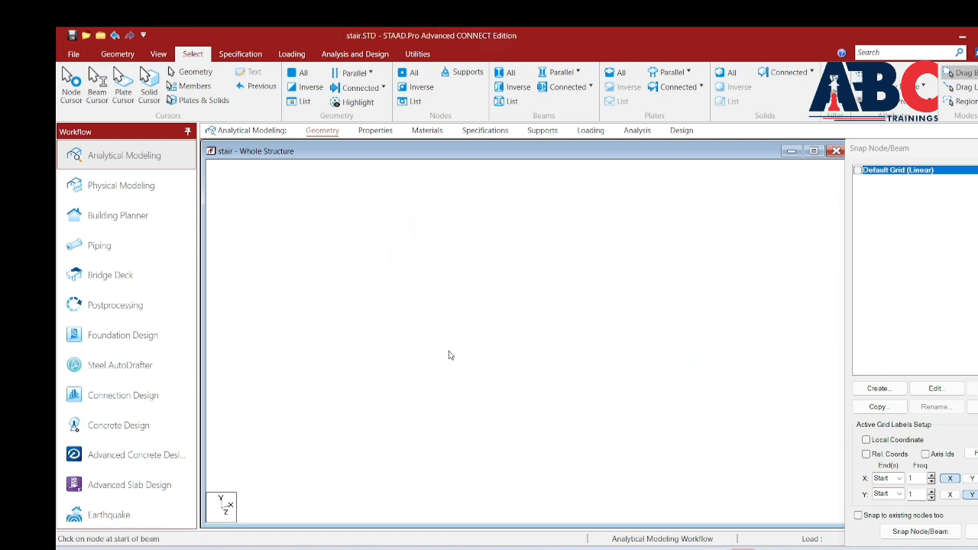
Step: Inspect the two-flight staircase with its landing in a 3D rendered view, then close that view
{"action": "middle_click_drag", "start_coordinate": [508, 372], "coordinate": [499, 372]}
{"action": "middle_click_drag", "start_coordinate": [720, 359], "coordinate": [231, 371]}
{"action": "middle_click_drag", "start_coordinate": [417, 383], "coordinate": [511, 364]}
{"action": "scroll", "coordinate": [530, 330], "scroll_direction": "up", "scroll_amount": 1}
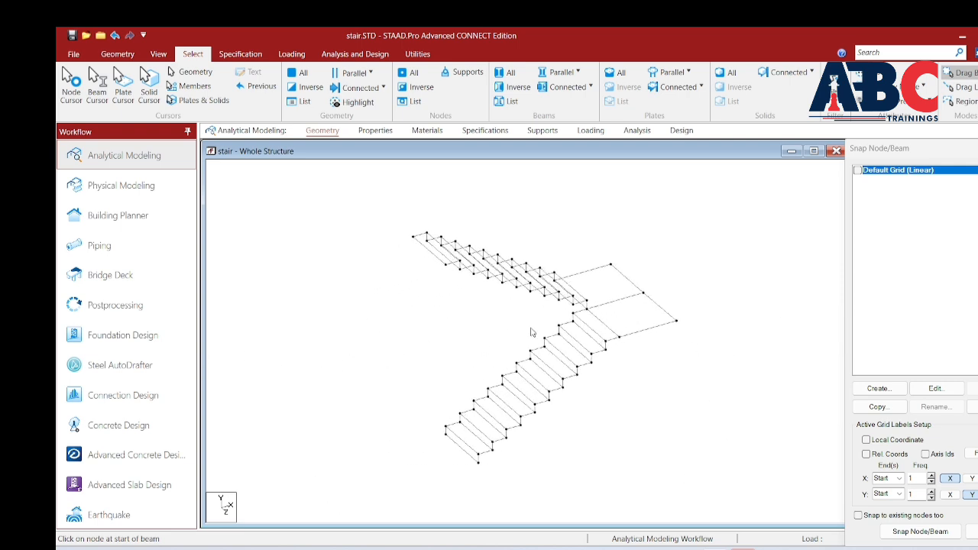
{"action": "middle_click_drag", "start_coordinate": [530, 330], "coordinate": [476, 326]}
{"action": "left_click", "coordinate": [159, 55]}
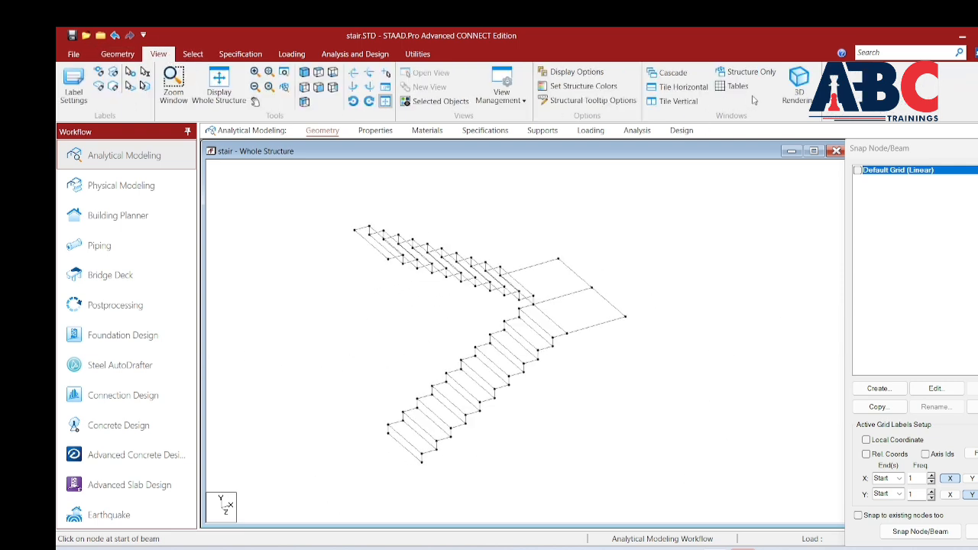
{"action": "left_click", "coordinate": [799, 84]}
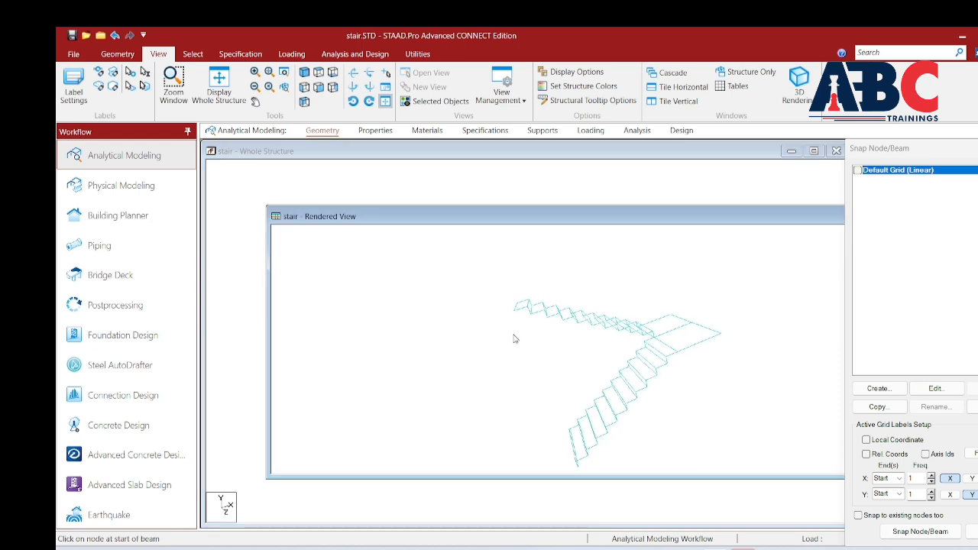
{"action": "left_click_drag", "start_coordinate": [673, 327], "coordinate": [512, 306]}
{"action": "left_click", "coordinate": [728, 304]}
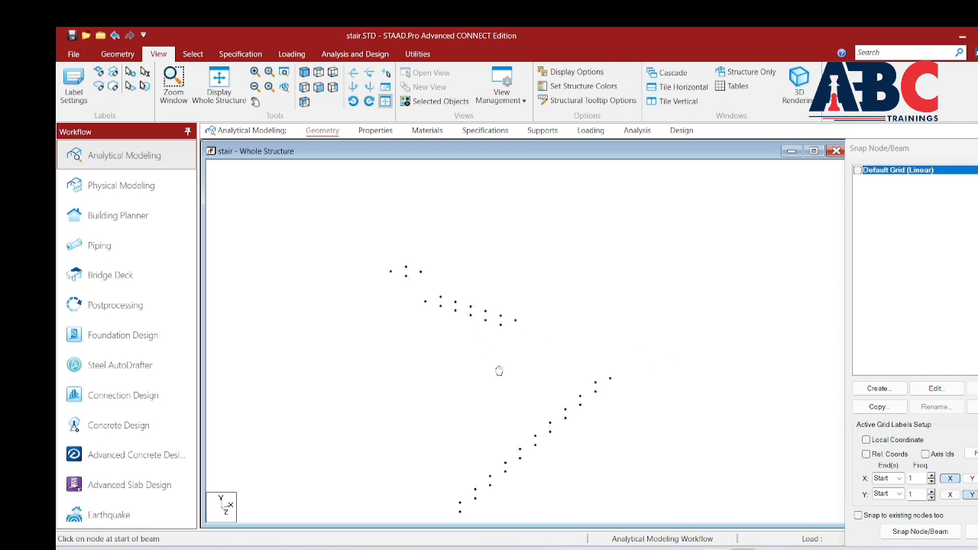
{"action": "left_click", "coordinate": [382, 132]}
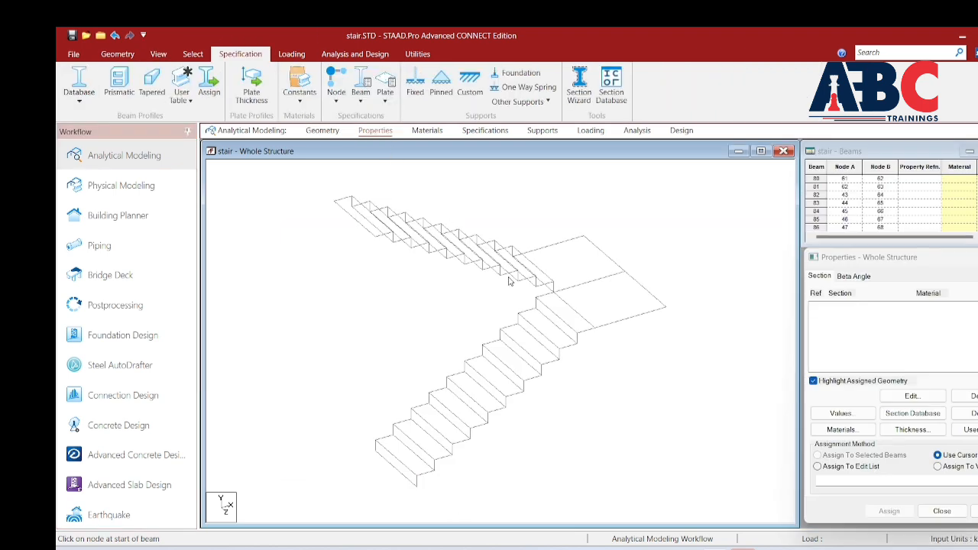
{"action": "left_click", "coordinate": [915, 430]}
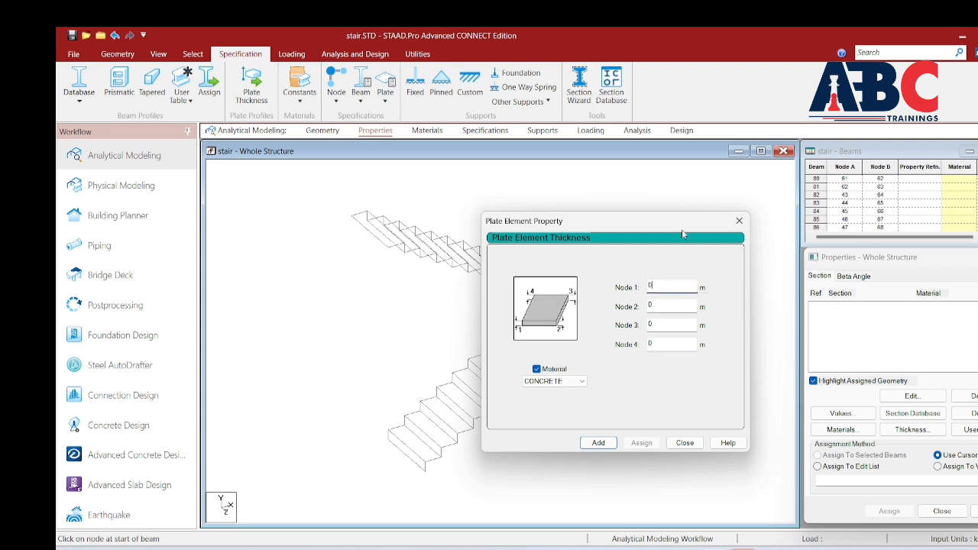
{"action": "left_click", "coordinate": [739, 221]}
{"action": "scroll", "coordinate": [535, 434], "scroll_direction": "down", "scroll_amount": 2}
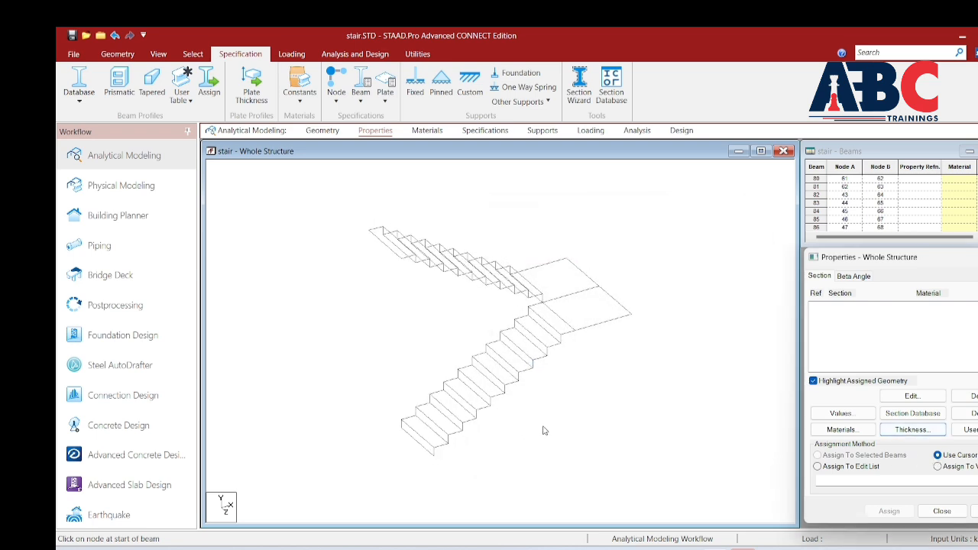
{"action": "scroll", "coordinate": [544, 430], "scroll_direction": "up", "scroll_amount": 1}
{"action": "middle_click_drag", "start_coordinate": [551, 380], "coordinate": [555, 408]}
{"action": "scroll", "coordinate": [543, 398], "scroll_direction": "up", "scroll_amount": 1}
{"action": "scroll", "coordinate": [578, 432], "scroll_direction": "up", "scroll_amount": 1}
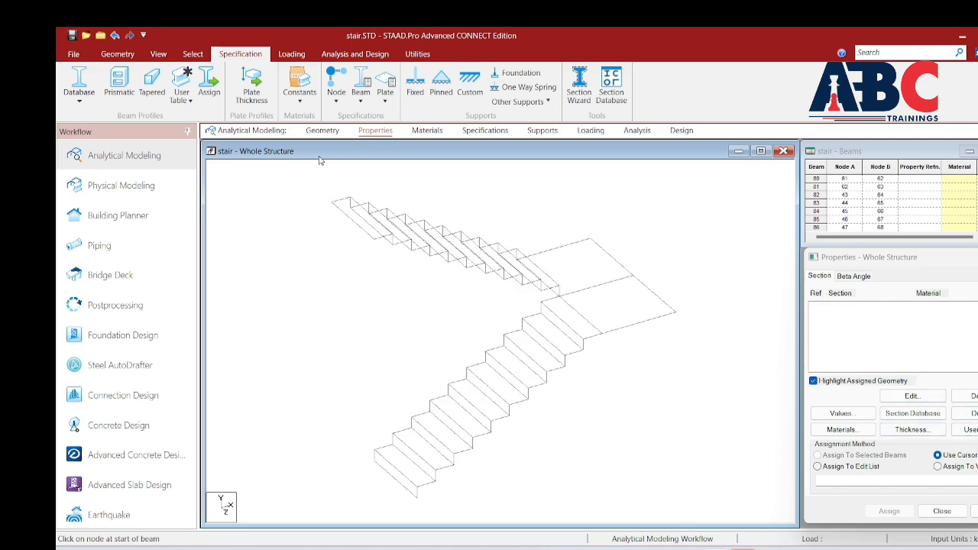
Step: Add a four-node plate on the lowest tread of the lower flight, using the tread's corner nodes
{"action": "left_click", "coordinate": [324, 131]}
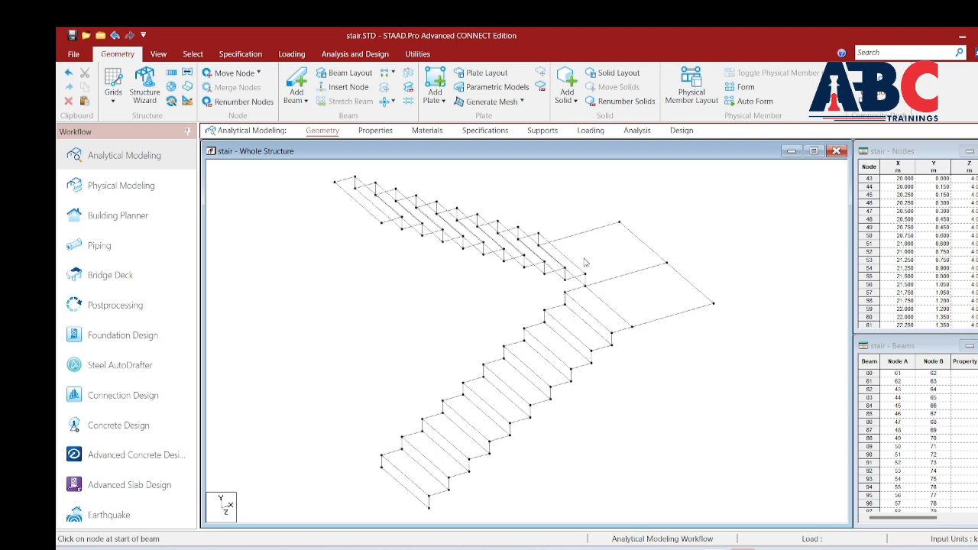
{"action": "left_click", "coordinate": [434, 82]}
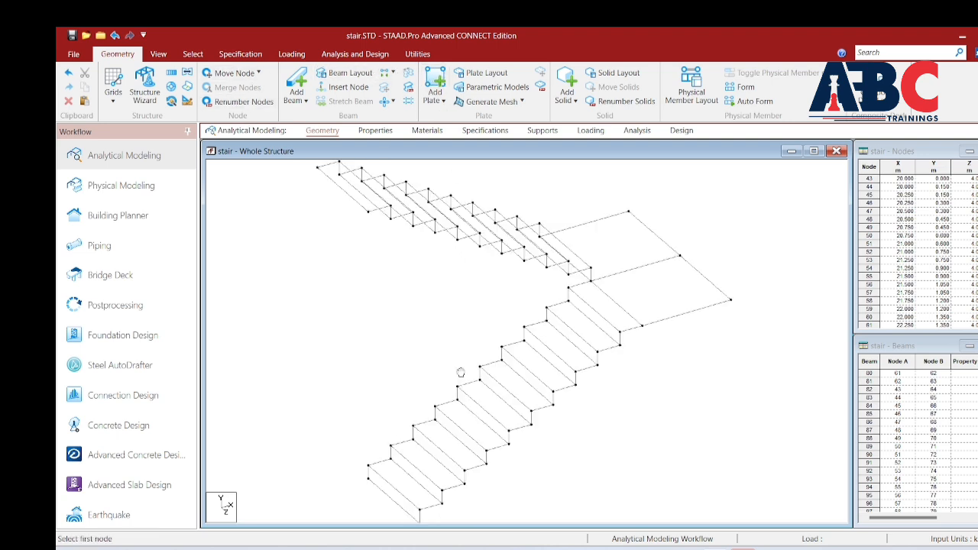
{"action": "scroll", "coordinate": [391, 416], "scroll_direction": "up", "scroll_amount": 3}
{"action": "left_click", "coordinate": [356, 413]}
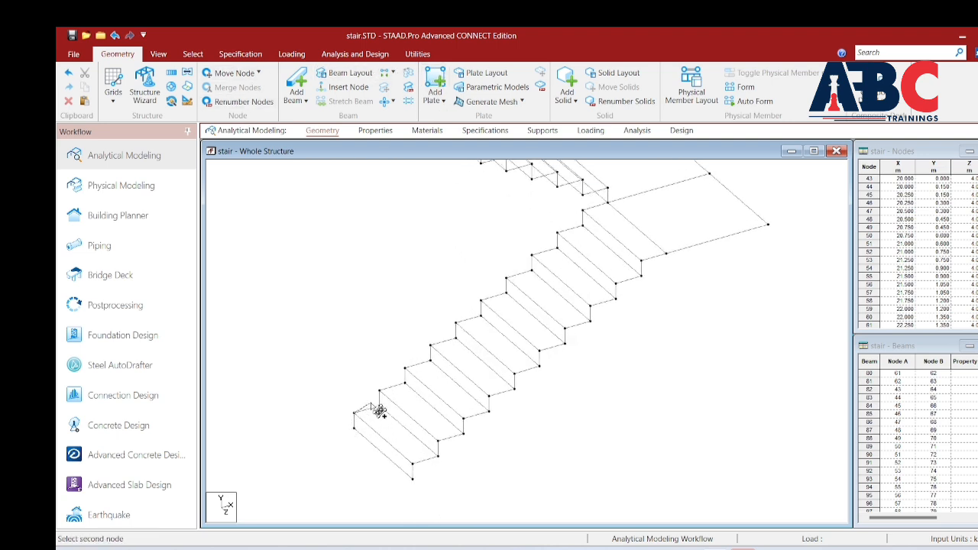
{"action": "left_click", "coordinate": [381, 407]}
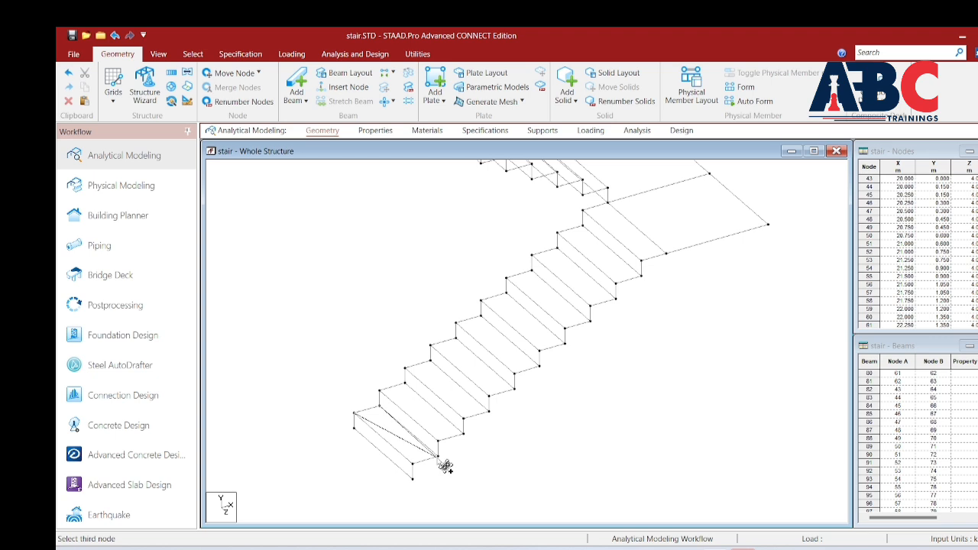
{"action": "left_click", "coordinate": [438, 457]}
{"action": "left_click", "coordinate": [414, 465]}
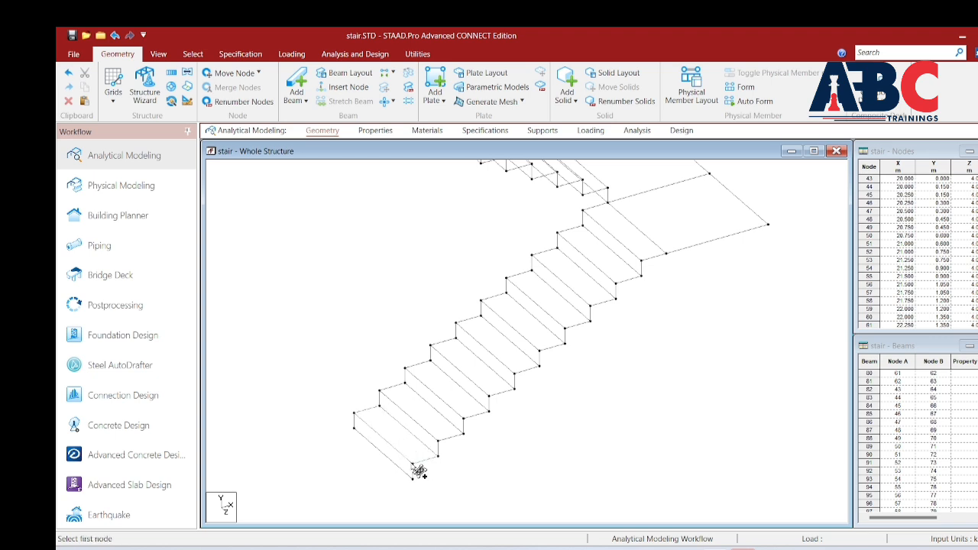
Step: Add a four-node plate on the second tread from the bottom of the lower flight
{"action": "middle_click_drag", "start_coordinate": [433, 500], "coordinate": [422, 525]}
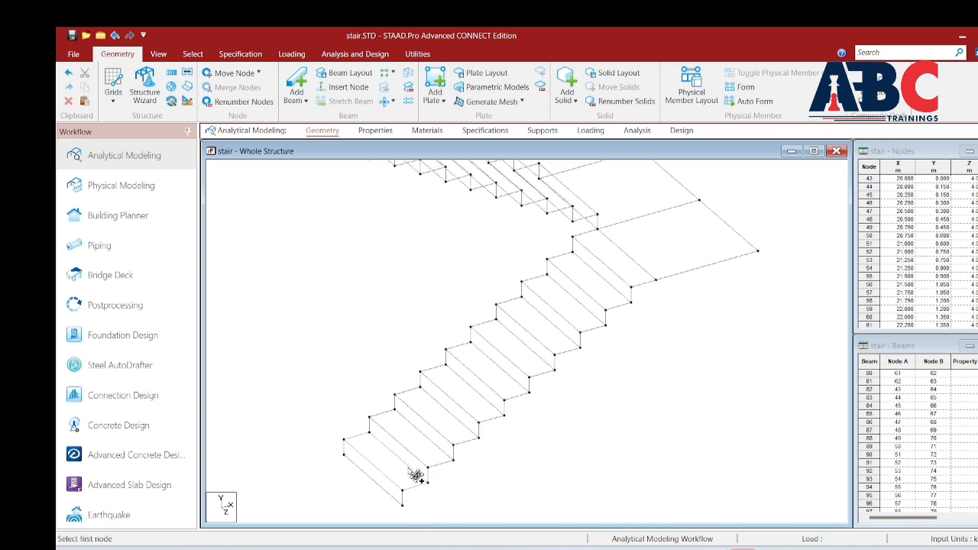
{"action": "scroll", "coordinate": [414, 465], "scroll_direction": "up", "scroll_amount": 1}
{"action": "scroll", "coordinate": [419, 471], "scroll_direction": "up", "scroll_amount": 1}
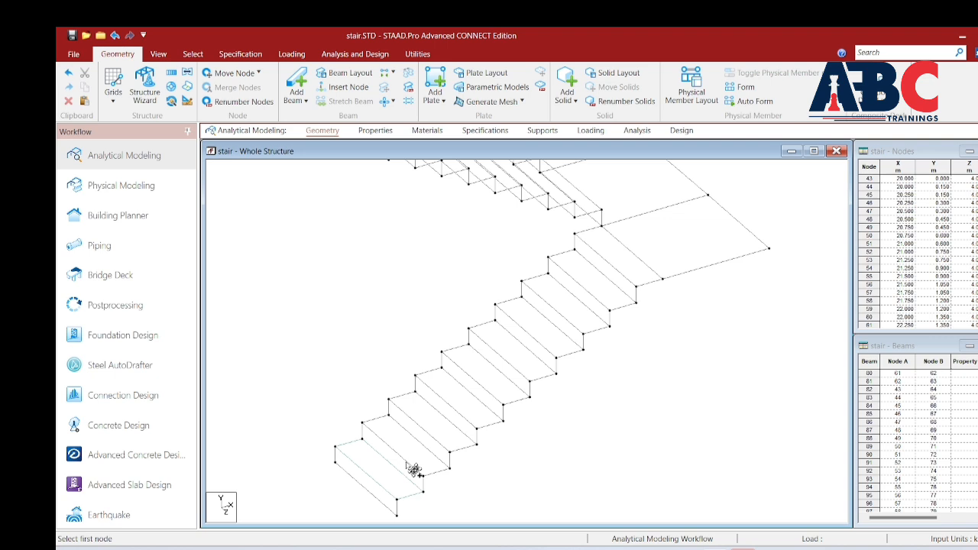
{"action": "scroll", "coordinate": [397, 459], "scroll_direction": "up", "scroll_amount": 3}
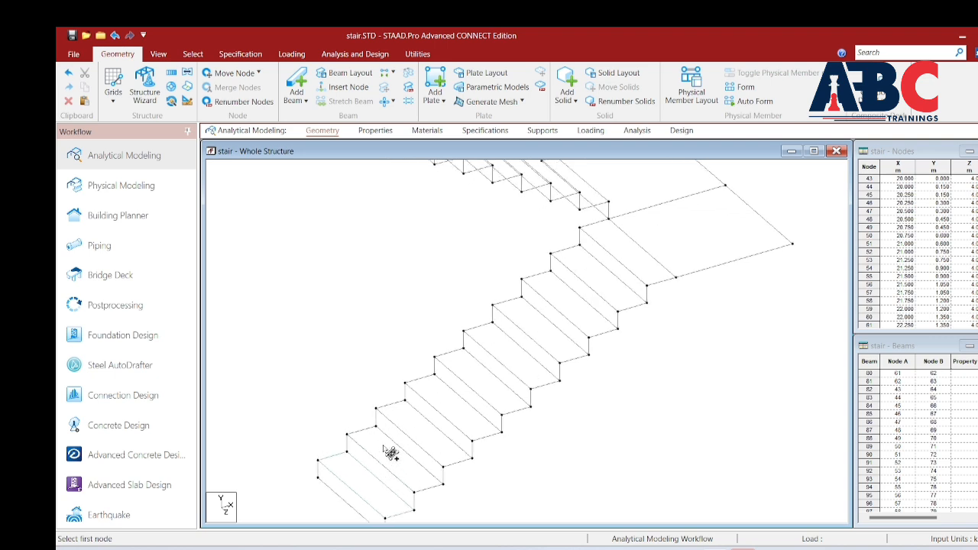
{"action": "left_click", "coordinate": [370, 407]}
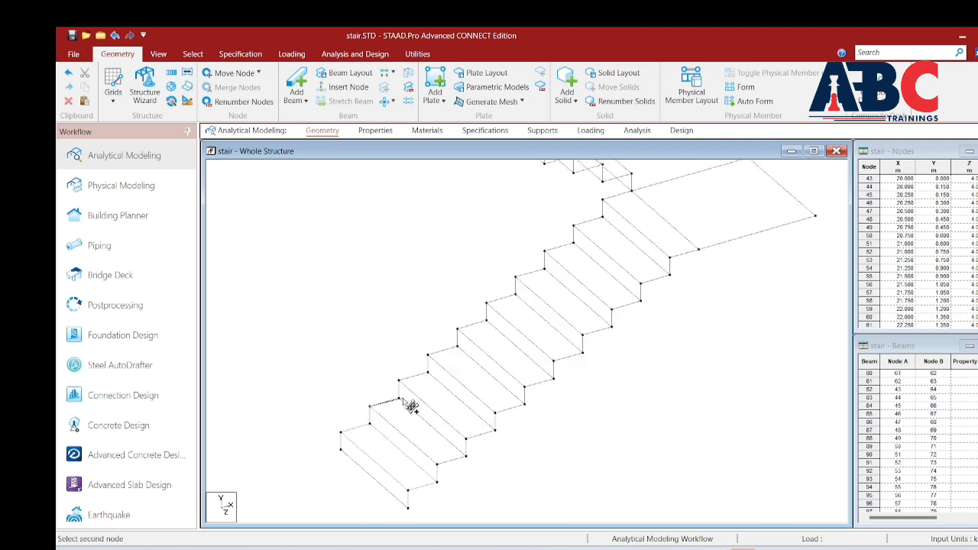
{"action": "left_click", "coordinate": [399, 398]}
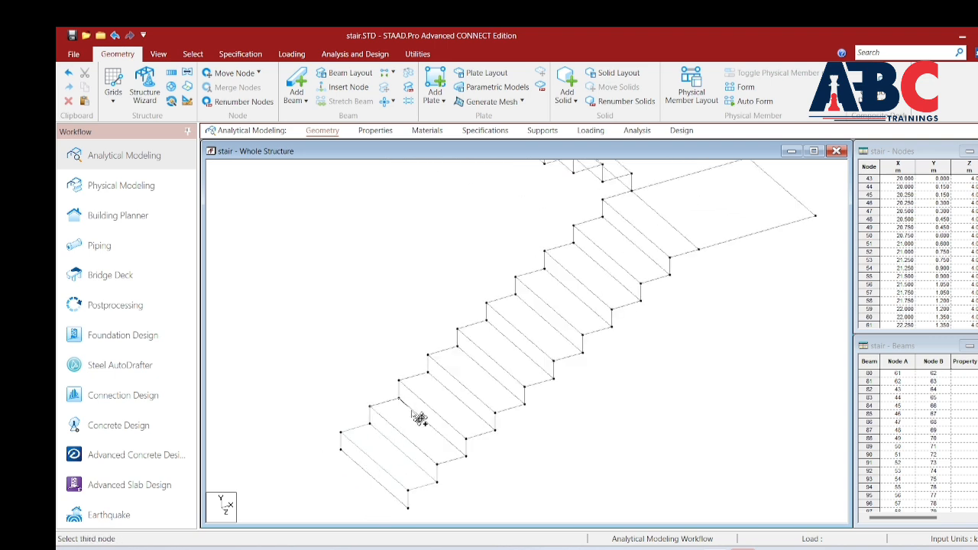
{"action": "left_click", "coordinate": [465, 458]}
{"action": "left_click", "coordinate": [436, 464]}
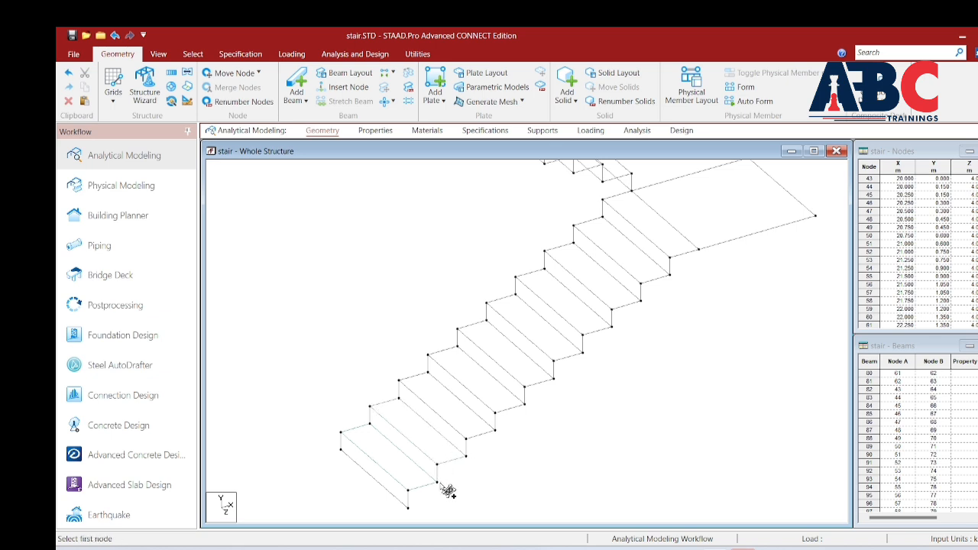
Step: Add four-node plates on the third, fourth and fifth treads of the lower flight
{"action": "middle_click_drag", "start_coordinate": [469, 478], "coordinate": [457, 496]}
{"action": "left_click", "coordinate": [387, 399]}
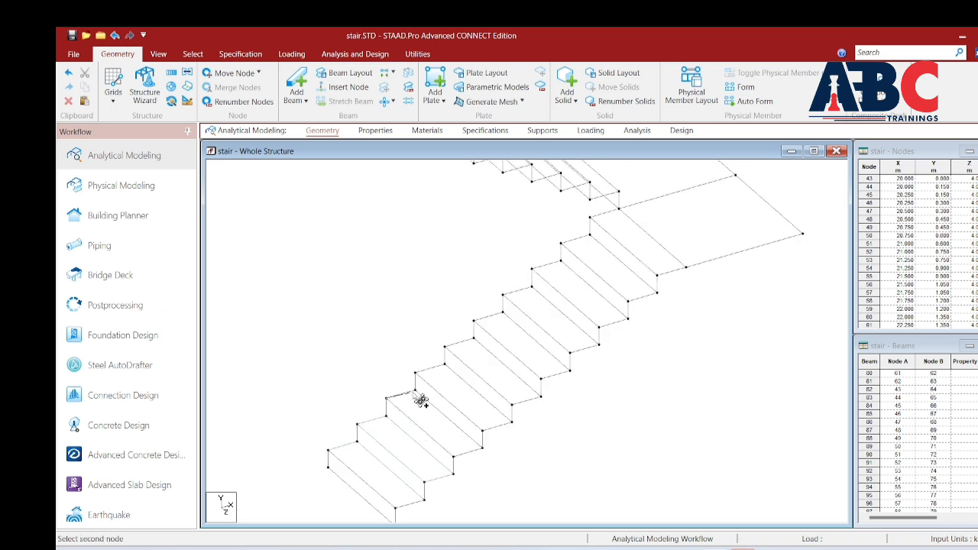
{"action": "left_click", "coordinate": [415, 392]}
{"action": "left_click", "coordinate": [482, 449]}
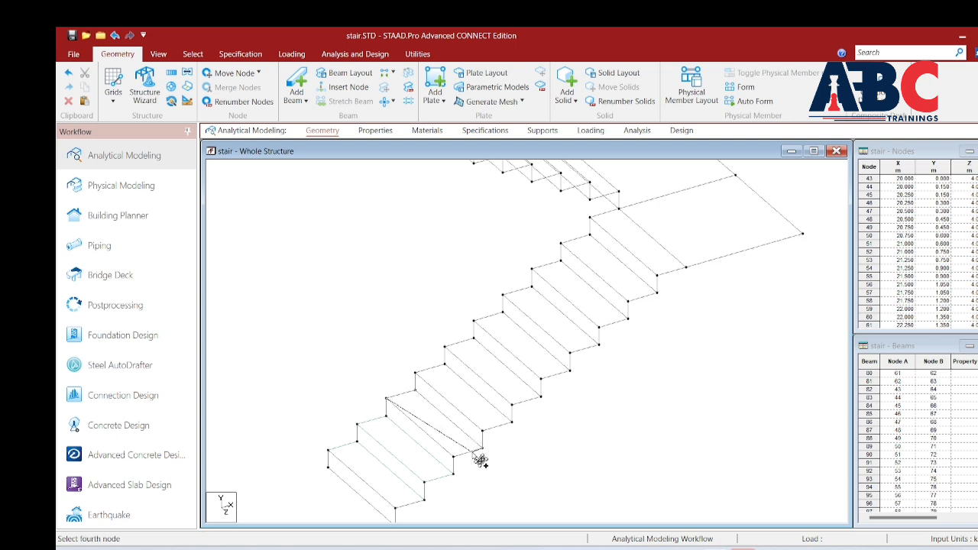
{"action": "left_click", "coordinate": [454, 456]}
{"action": "left_click", "coordinate": [425, 375]}
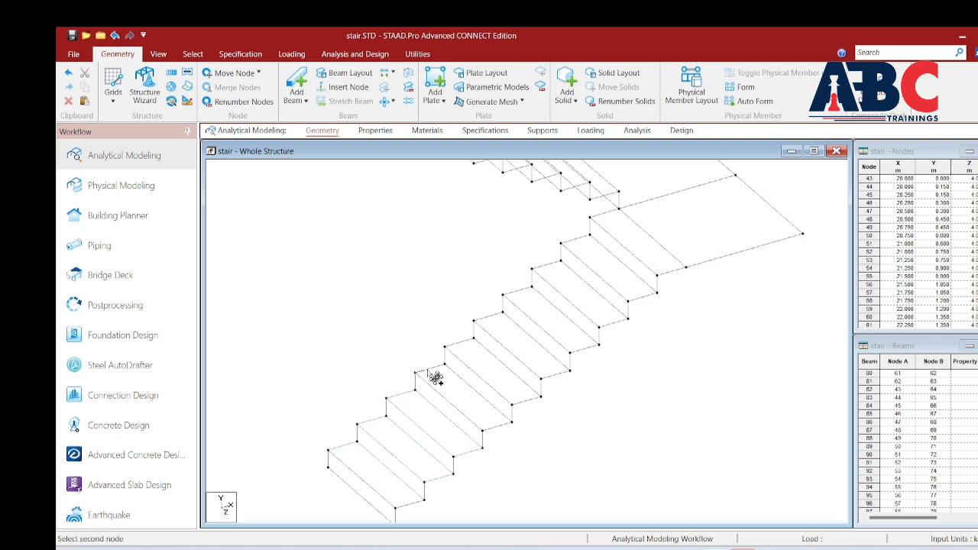
{"action": "left_click", "coordinate": [512, 422]}
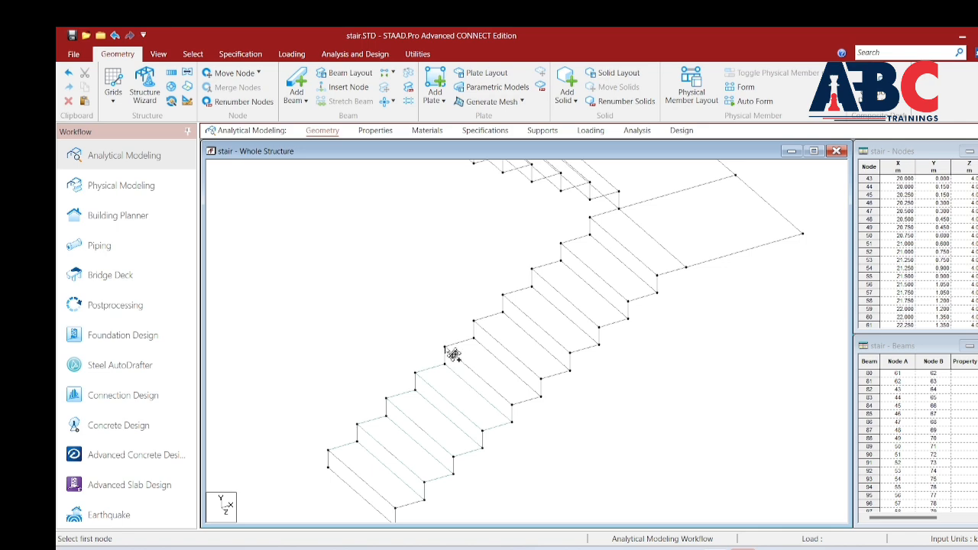
{"action": "left_click", "coordinate": [542, 398]}
{"action": "left_click", "coordinate": [512, 422]}
Step: Add four-node plates on the sixth and seventh treads of the lower flight
{"action": "middle_click_drag", "start_coordinate": [570, 412], "coordinate": [512, 469]}
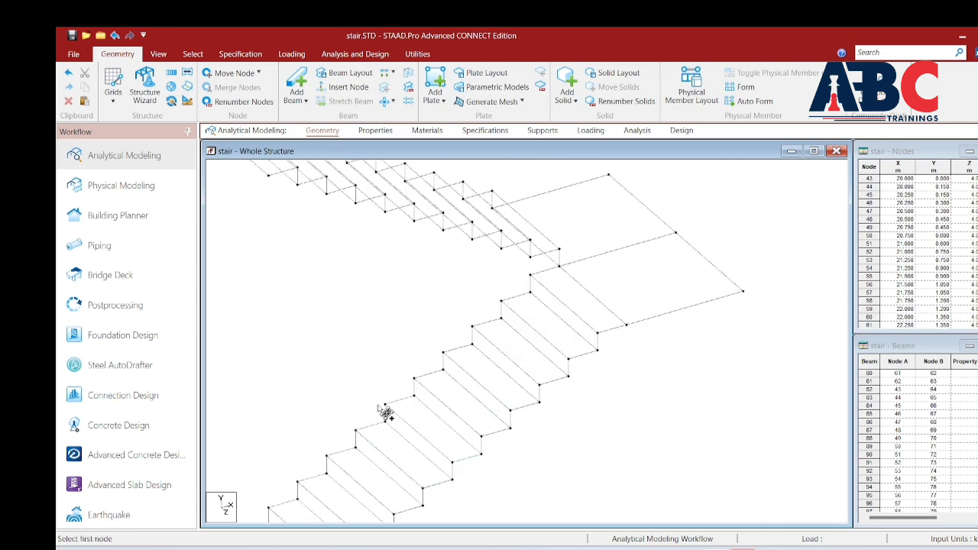
{"action": "middle_click_drag", "start_coordinate": [485, 440], "coordinate": [473, 461]}
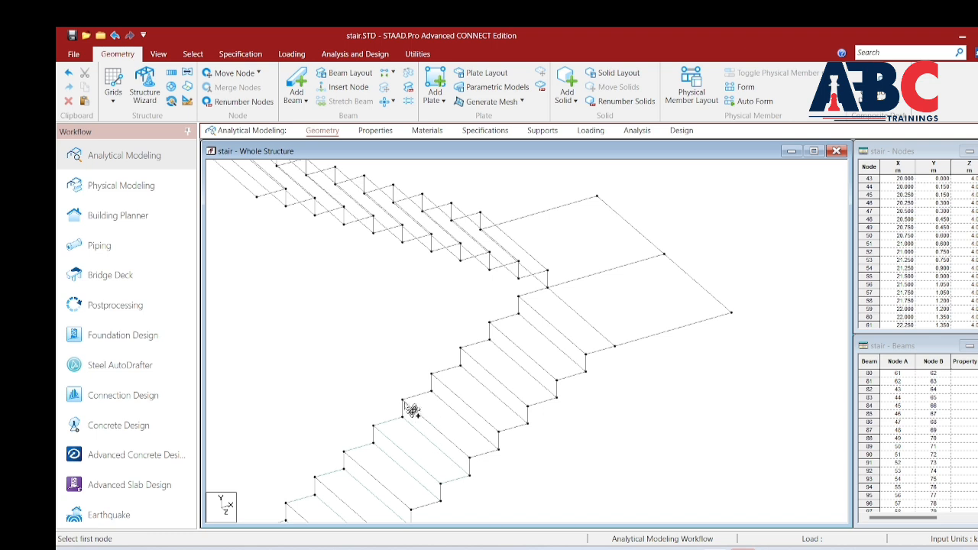
{"action": "left_click", "coordinate": [499, 450]}
{"action": "left_click", "coordinate": [470, 459]}
{"action": "middle_click_drag", "start_coordinate": [478, 466], "coordinate": [485, 496]}
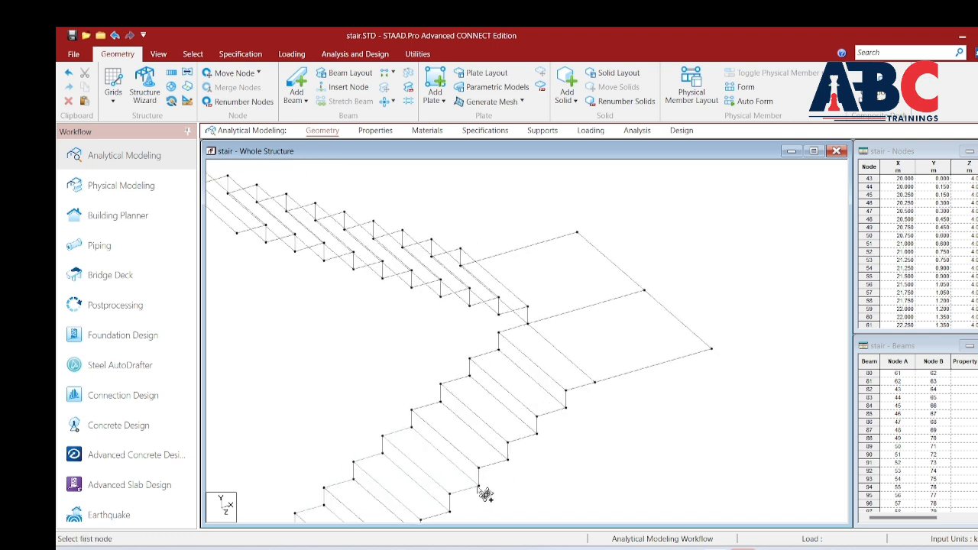
{"action": "left_click", "coordinate": [508, 461]}
{"action": "left_click", "coordinate": [479, 468]}
Step: Add four-node plates on the eighth, ninth and tenth treads of the lower flight
{"action": "middle_click_drag", "start_coordinate": [533, 472], "coordinate": [494, 503]}
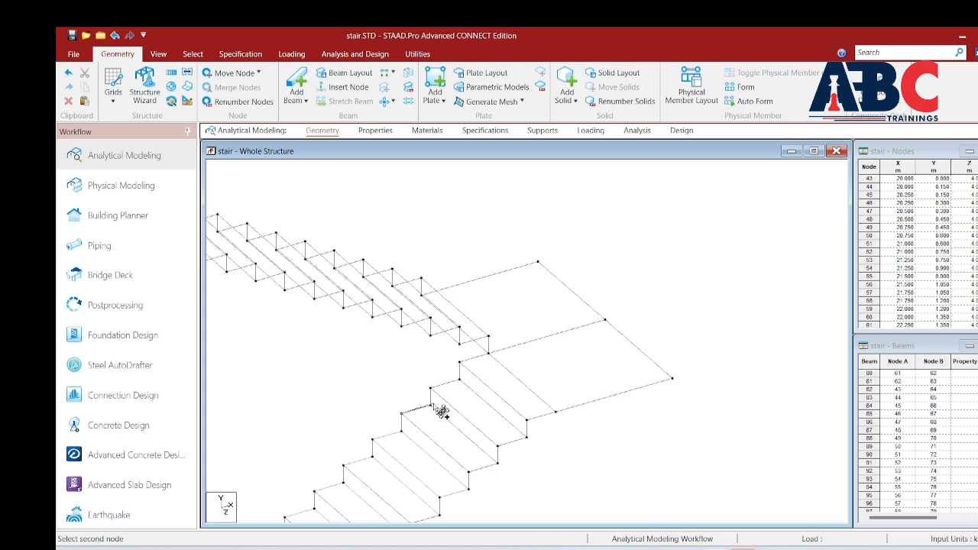
{"action": "left_click", "coordinate": [499, 464]}
{"action": "left_click", "coordinate": [468, 473]}
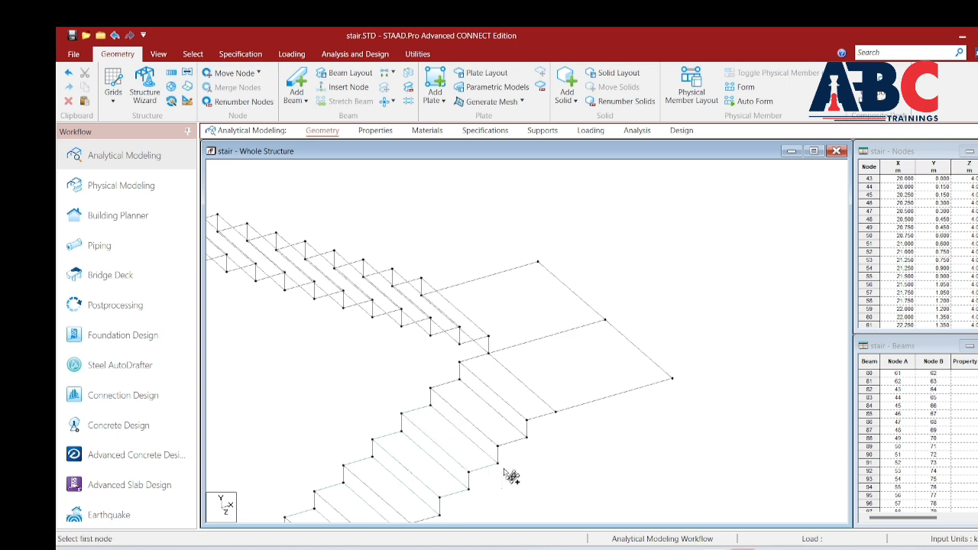
{"action": "middle_click_drag", "start_coordinate": [537, 458], "coordinate": [533, 469]}
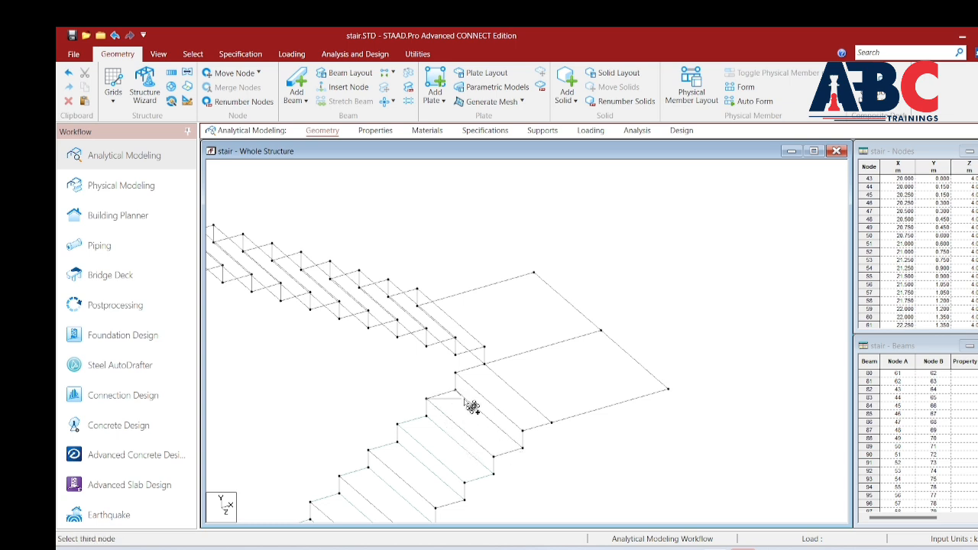
{"action": "left_click", "coordinate": [523, 448]}
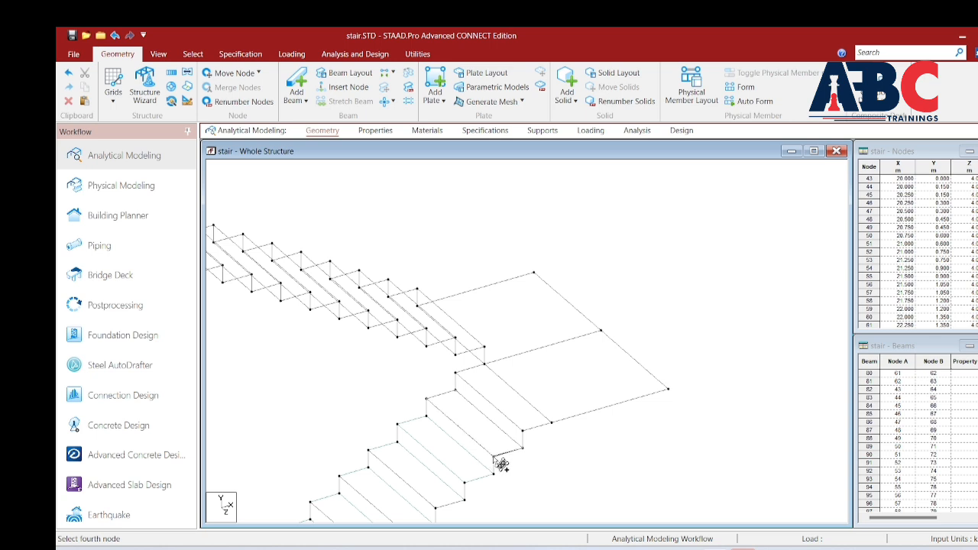
{"action": "left_click", "coordinate": [495, 460]}
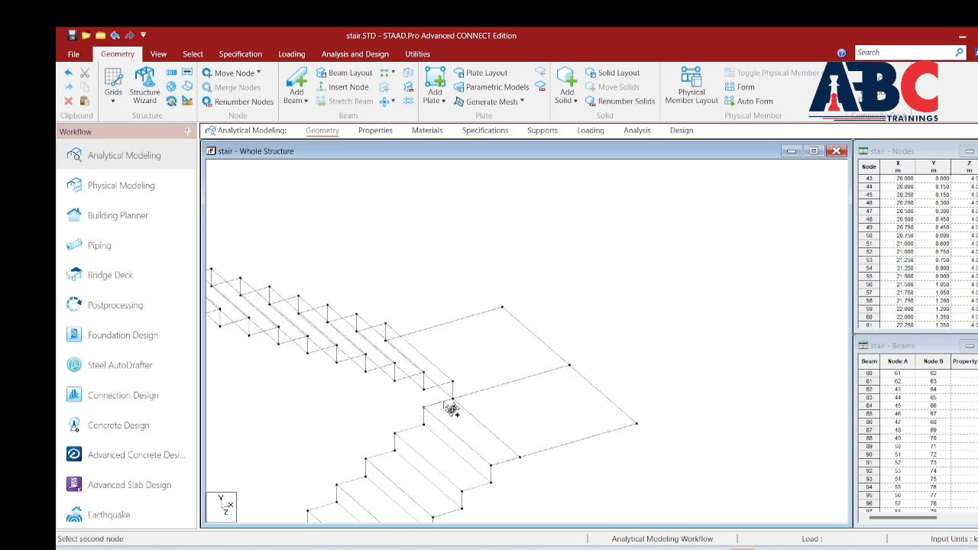
{"action": "left_click", "coordinate": [521, 459]}
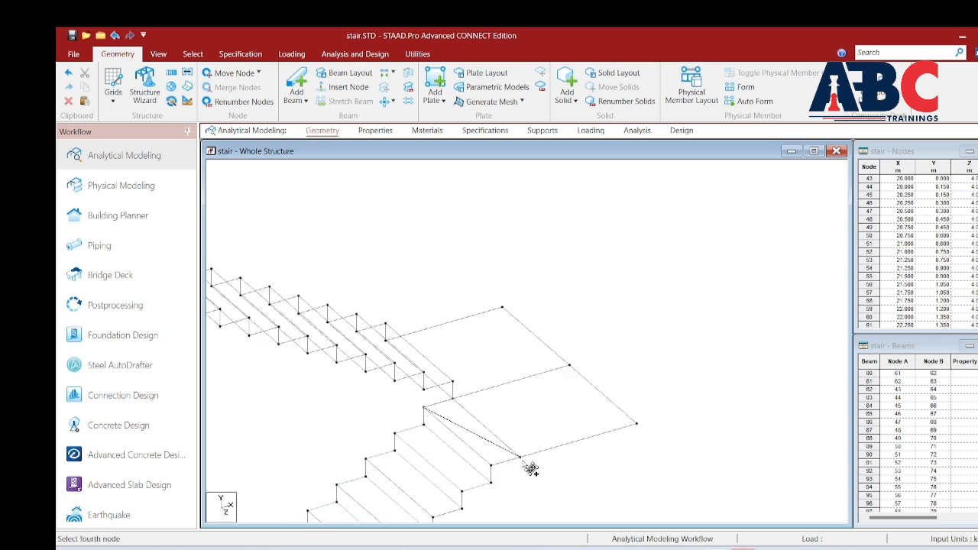
{"action": "left_click", "coordinate": [492, 466]}
Step: Add one four-node plate over the whole landing, using its four outer corner nodes
{"action": "scroll", "coordinate": [506, 461], "scroll_direction": "down", "scroll_amount": 1}
{"action": "middle_click_drag", "start_coordinate": [537, 442], "coordinate": [506, 473]}
{"action": "scroll", "coordinate": [506, 472], "scroll_direction": "up", "scroll_amount": 1}
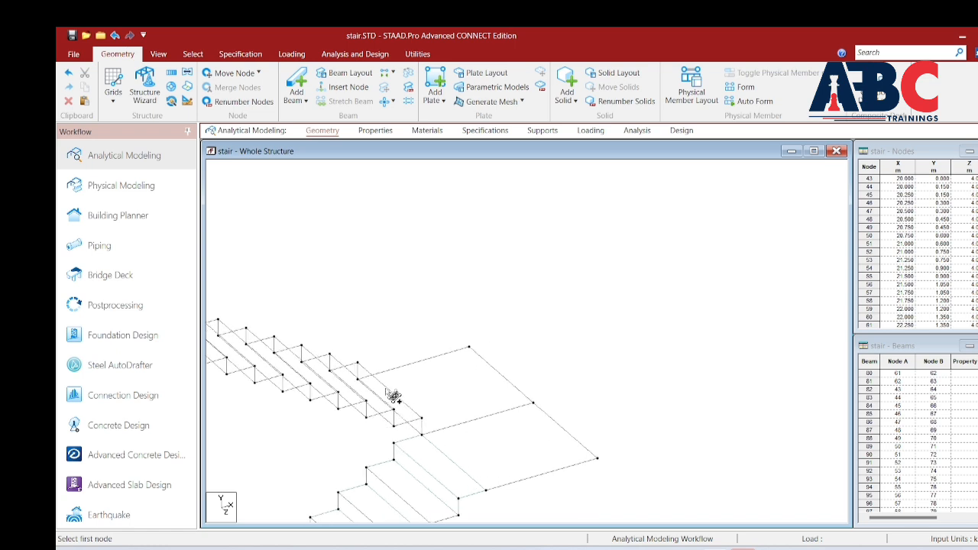
{"action": "left_click", "coordinate": [470, 348]}
{"action": "left_click", "coordinate": [598, 459]}
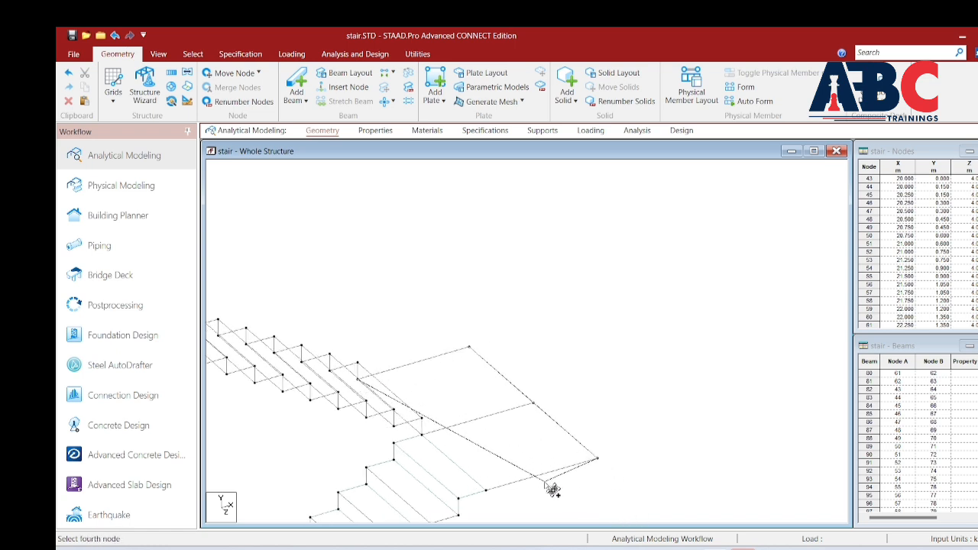
{"action": "left_click", "coordinate": [486, 490]}
Step: Inspect the lower flight and landing plates in a 3D rendering from another angle and close the rendered view
{"action": "scroll", "coordinate": [521, 413], "scroll_direction": "down", "scroll_amount": 5}
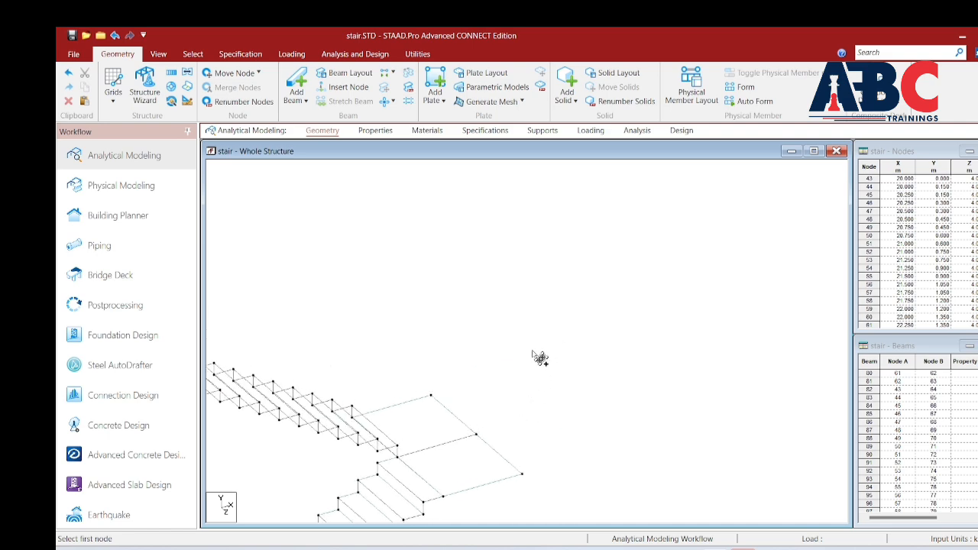
{"action": "middle_click_drag", "start_coordinate": [473, 370], "coordinate": [610, 204]}
{"action": "scroll", "coordinate": [589, 245], "scroll_direction": "down", "scroll_amount": 3}
{"action": "middle_click_drag", "start_coordinate": [558, 325], "coordinate": [562, 334]}
{"action": "scroll", "coordinate": [504, 355], "scroll_direction": "down", "scroll_amount": 2}
{"action": "scroll", "coordinate": [492, 367], "scroll_direction": "up", "scroll_amount": 2}
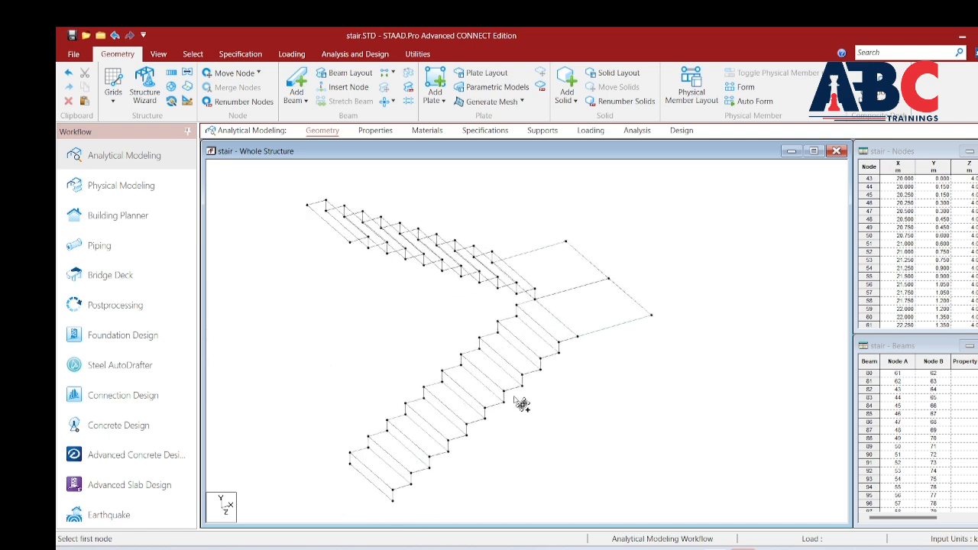
{"action": "scroll", "coordinate": [472, 268], "scroll_direction": "up", "scroll_amount": 3}
{"action": "middle_click_drag", "start_coordinate": [502, 280], "coordinate": [507, 360]}
{"action": "scroll", "coordinate": [514, 403], "scroll_direction": "down", "scroll_amount": 1}
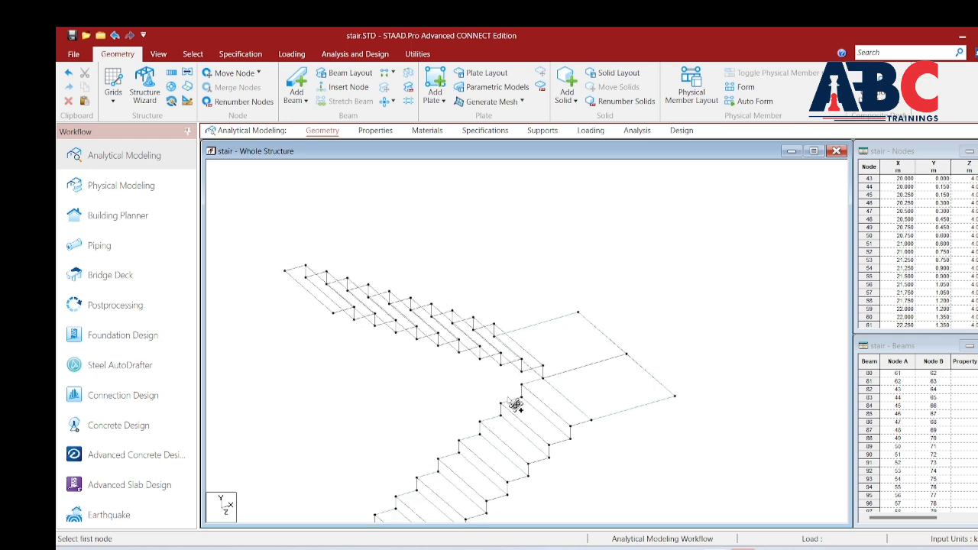
{"action": "middle_click_drag", "start_coordinate": [515, 404], "coordinate": [520, 357]}
{"action": "left_click", "coordinate": [158, 53]}
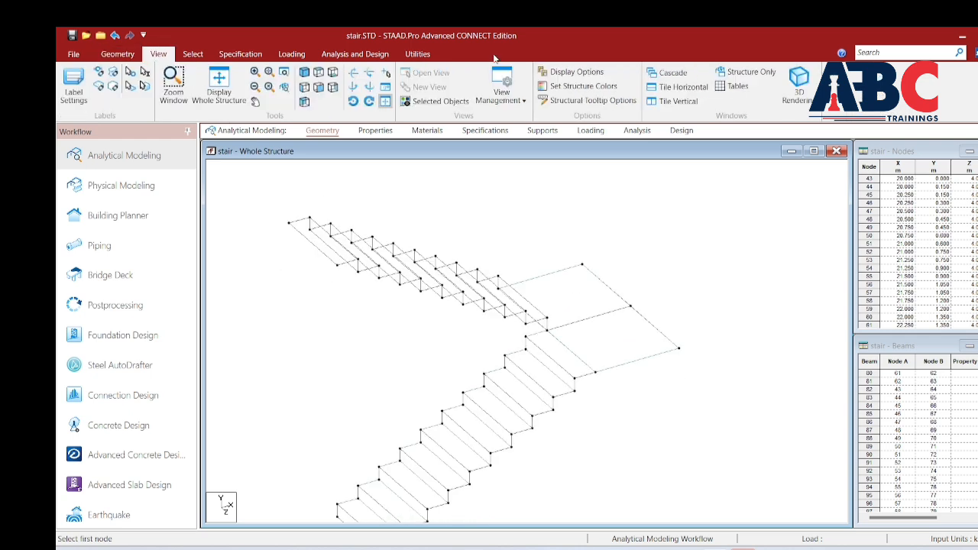
{"action": "left_click", "coordinate": [800, 84]}
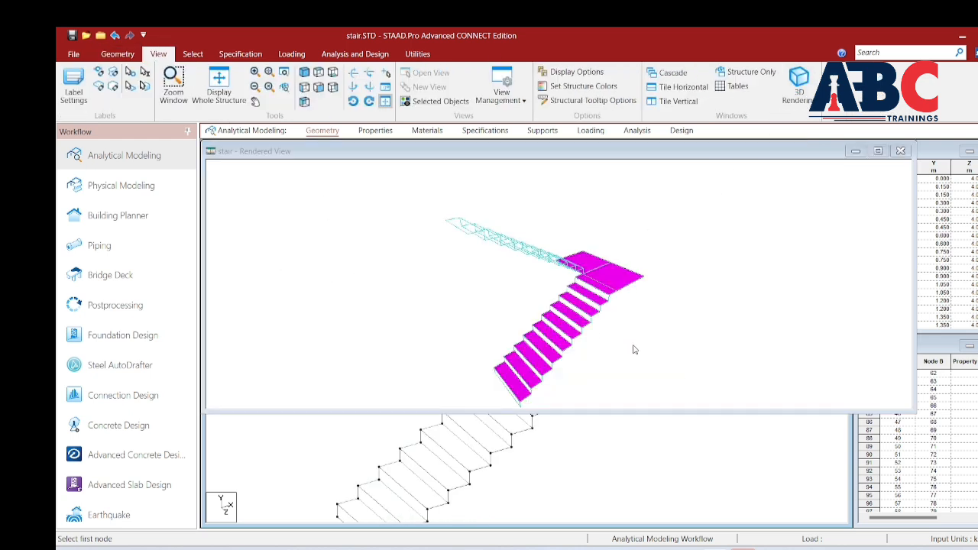
{"action": "left_click_drag", "start_coordinate": [634, 345], "coordinate": [546, 275]}
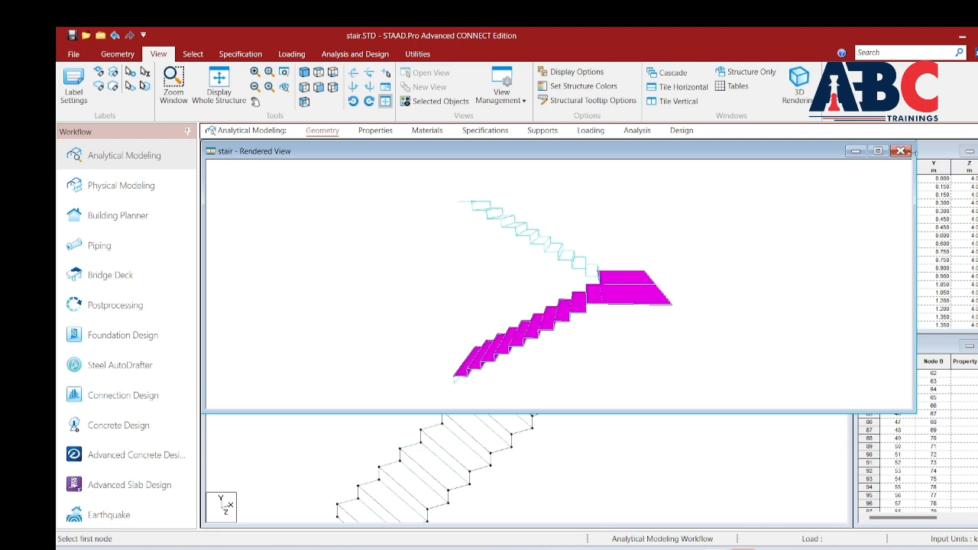
{"action": "left_click", "coordinate": [899, 152]}
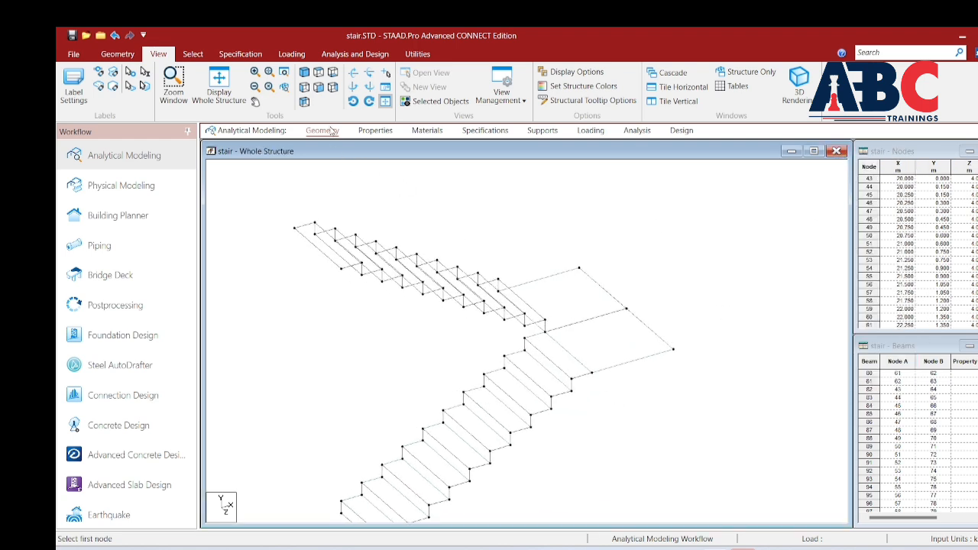
Step: Select all upper-flight beams in a front view, display only those selected objects in isometric view, and clear the selection
{"action": "left_click", "coordinate": [319, 90]}
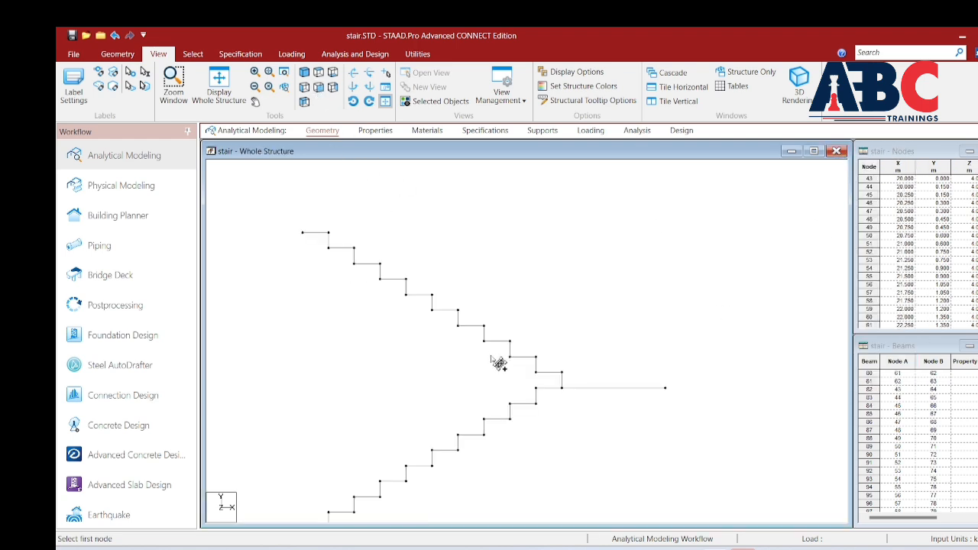
{"action": "left_click", "coordinate": [193, 54]}
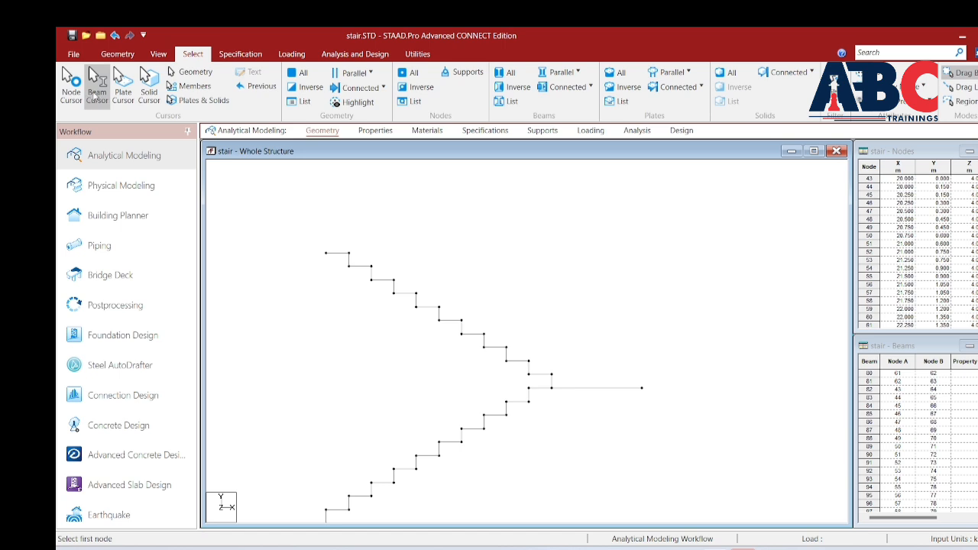
{"action": "left_click", "coordinate": [96, 86]}
{"action": "mouse_move", "coordinate": [299, 213]}
{"action": "left_mouse_down"}
{"action": "mouse_move", "coordinate": [451, 305]}
{"action": "mouse_move", "coordinate": [581, 367]}
{"action": "mouse_move", "coordinate": [591, 389]}
{"action": "mouse_move", "coordinate": [299, 211]}
{"action": "left_mouse_up"}
{"action": "left_click", "coordinate": [563, 365]}
{"action": "left_click", "coordinate": [168, 58]}
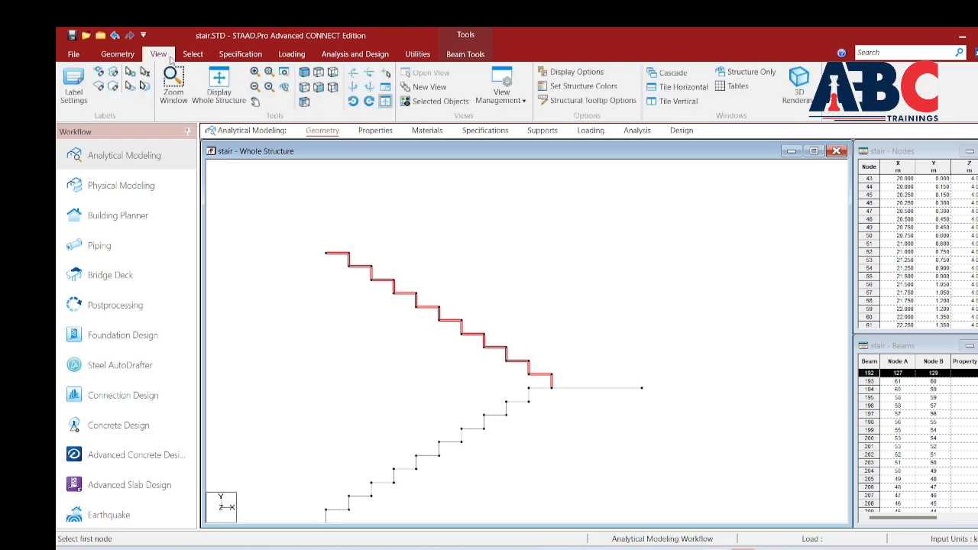
{"action": "left_click", "coordinate": [415, 102]}
{"action": "left_click", "coordinate": [318, 74]}
{"action": "left_click", "coordinate": [305, 74]}
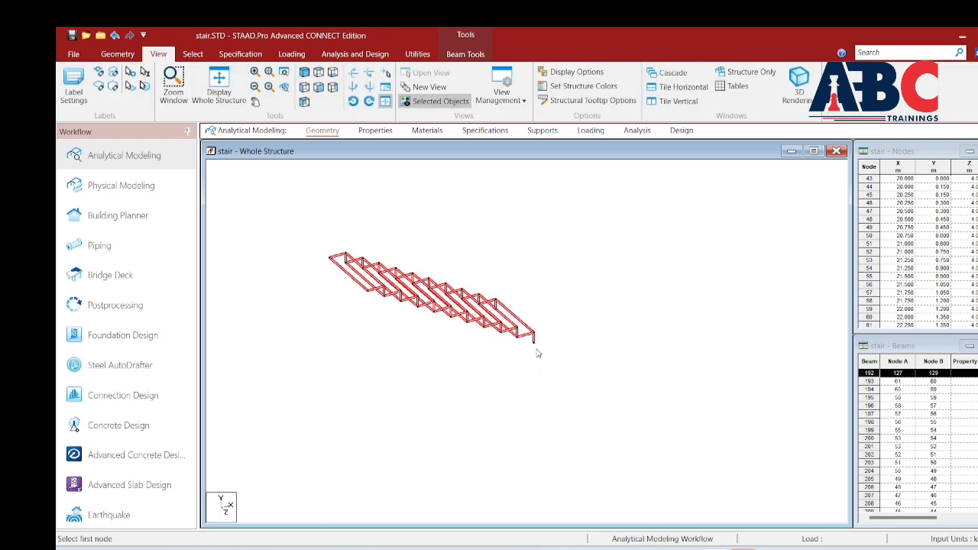
{"action": "scroll", "coordinate": [537, 352], "scroll_direction": "up", "scroll_amount": 1}
{"action": "middle_click_drag", "start_coordinate": [540, 319], "coordinate": [541, 410]}
{"action": "scroll", "coordinate": [527, 373], "scroll_direction": "up", "scroll_amount": 1}
{"action": "left_click", "coordinate": [530, 371]}
Step: Add four-node plates on the top tread and the second tread from the top of the upper flight
{"action": "scroll", "coordinate": [481, 357], "scroll_direction": "up", "scroll_amount": 2}
{"action": "scroll", "coordinate": [324, 311], "scroll_direction": "up", "scroll_amount": 1}
{"action": "middle_click_drag", "start_coordinate": [307, 321], "coordinate": [356, 352]}
{"action": "scroll", "coordinate": [376, 319], "scroll_direction": "up", "scroll_amount": 1}
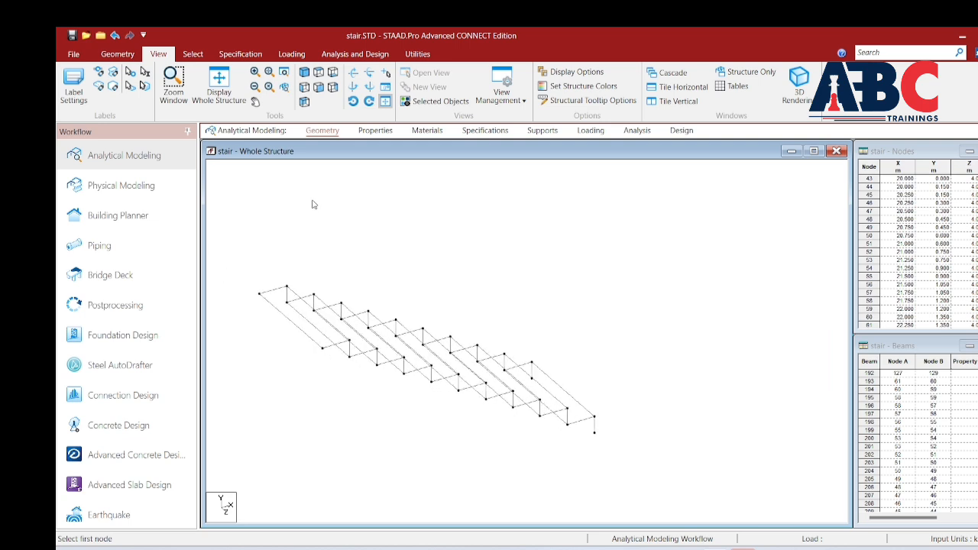
{"action": "left_click", "coordinate": [117, 54]}
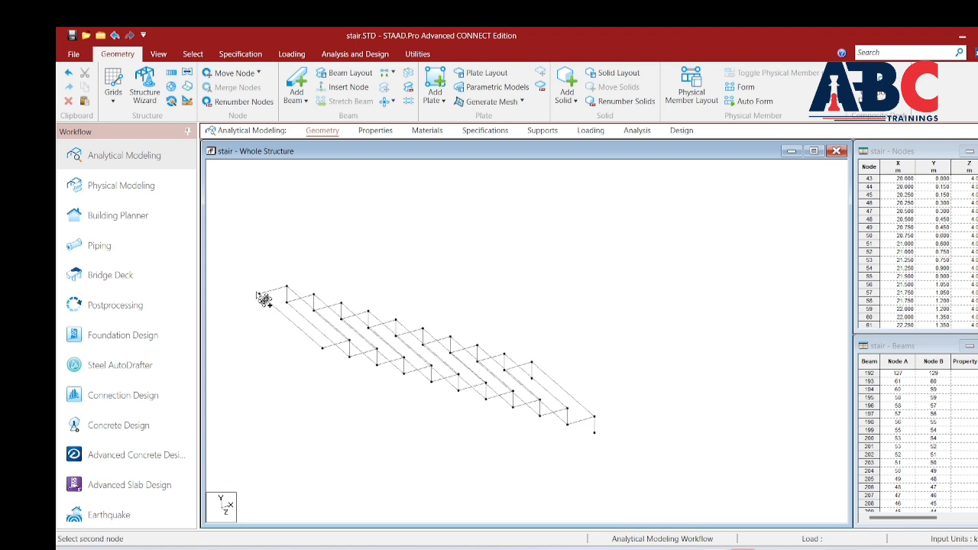
{"action": "left_click", "coordinate": [288, 289]}
{"action": "left_click", "coordinate": [348, 342]}
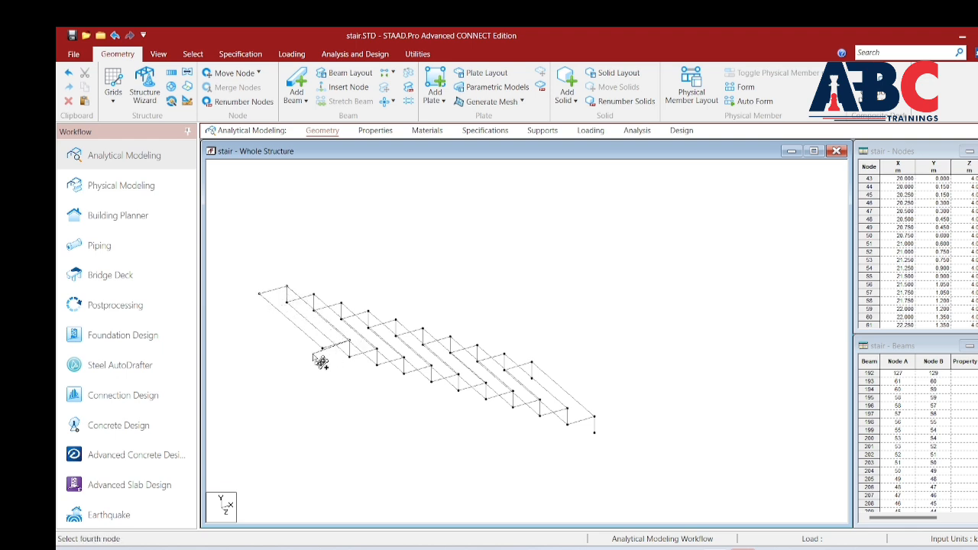
{"action": "left_click", "coordinate": [322, 353]}
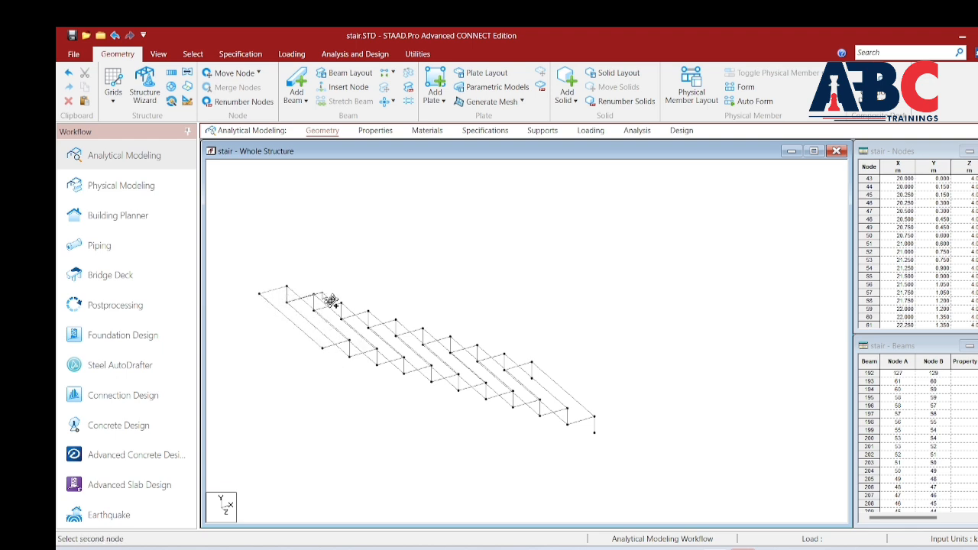
{"action": "left_click", "coordinate": [377, 349]}
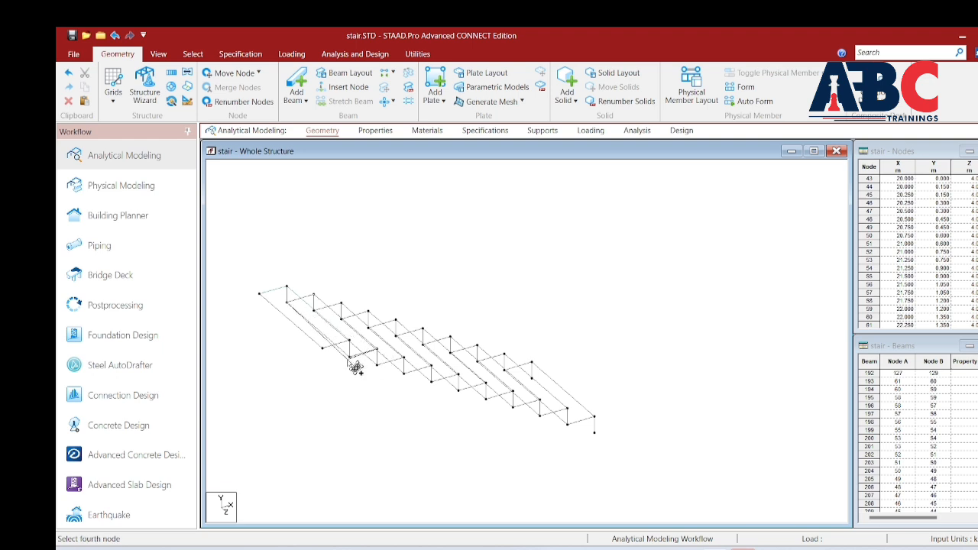
{"action": "left_click", "coordinate": [350, 356]}
Step: Add four-node plates on the third and fourth treads from the top of the upper flight
{"action": "scroll", "coordinate": [390, 367], "scroll_direction": "up", "scroll_amount": 1}
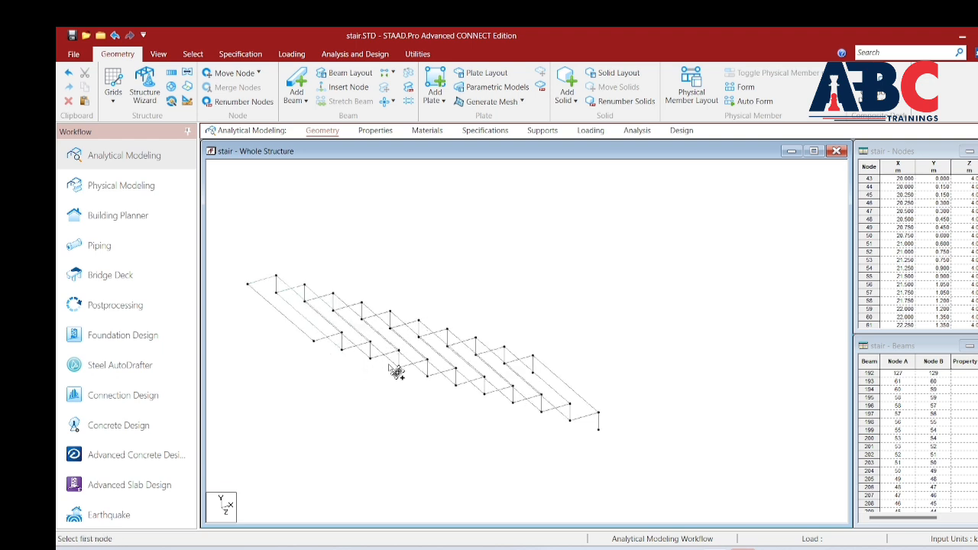
{"action": "left_click", "coordinate": [402, 356]}
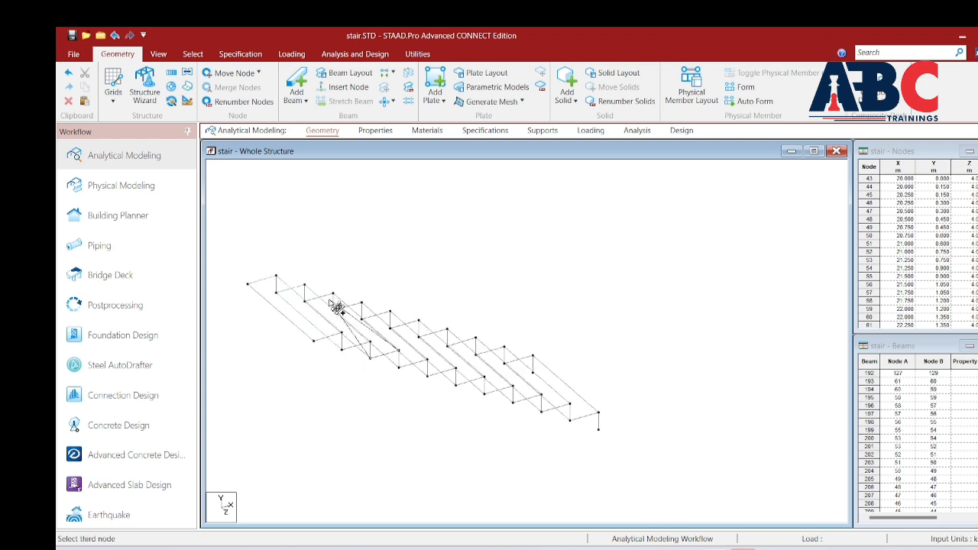
{"action": "left_click", "coordinate": [336, 297]}
{"action": "left_click", "coordinate": [308, 305]}
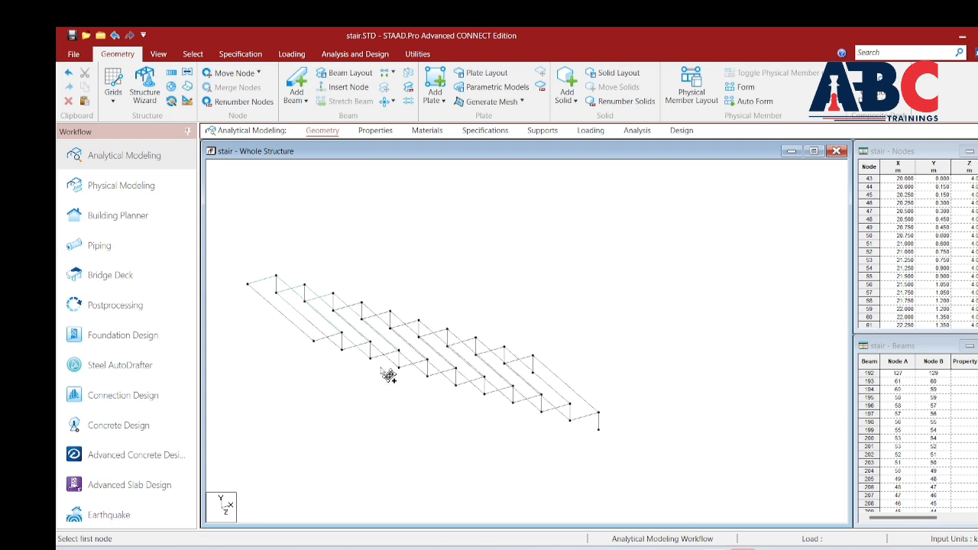
{"action": "middle_click_drag", "start_coordinate": [381, 368], "coordinate": [374, 414]}
{"action": "scroll", "coordinate": [343, 380], "scroll_direction": "up", "scroll_amount": 2}
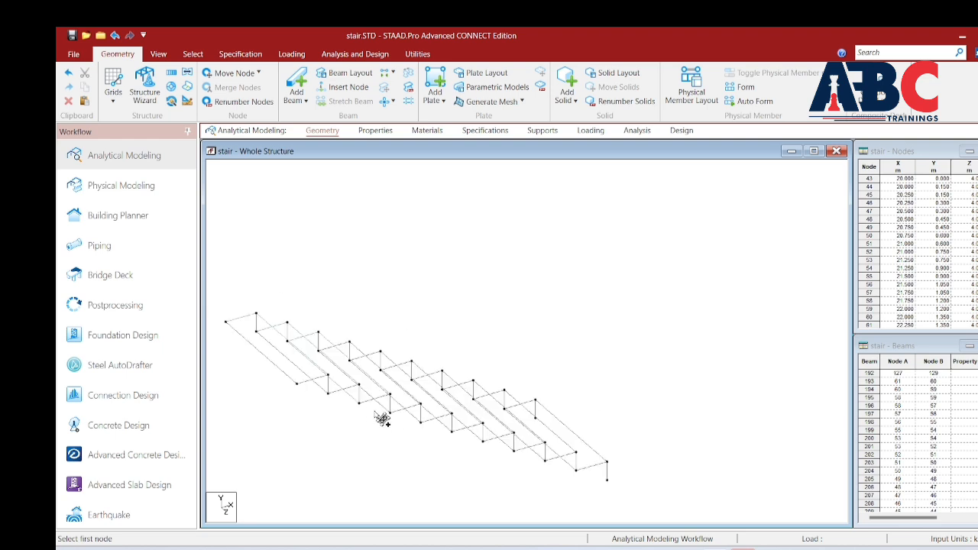
{"action": "left_click", "coordinate": [409, 417]}
{"action": "left_click", "coordinate": [421, 405]}
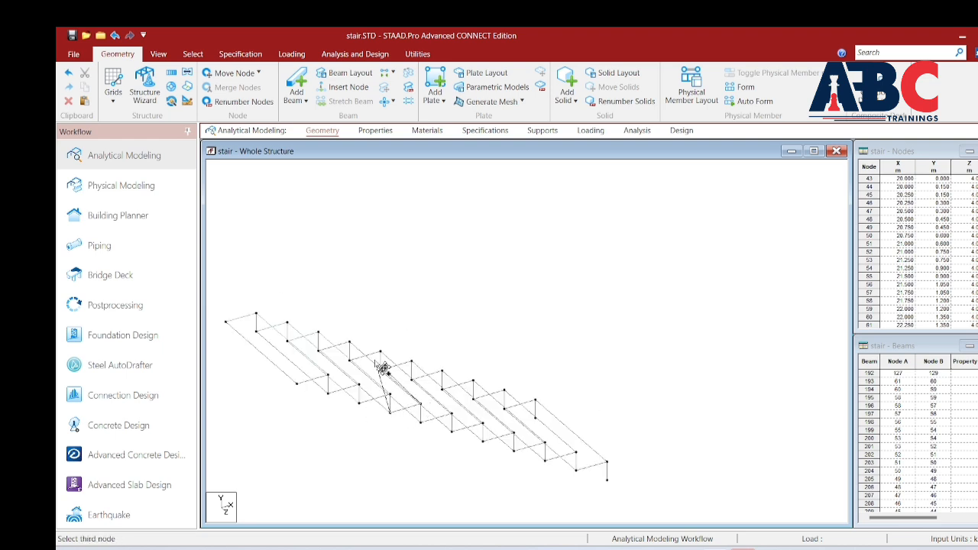
{"action": "left_click", "coordinate": [350, 343]}
{"action": "left_click", "coordinate": [319, 351]}
Step: Add four-node plates on the fifth and sixth treads from the top of the upper flight
{"action": "middle_click_drag", "start_coordinate": [423, 402], "coordinate": [384, 430]}
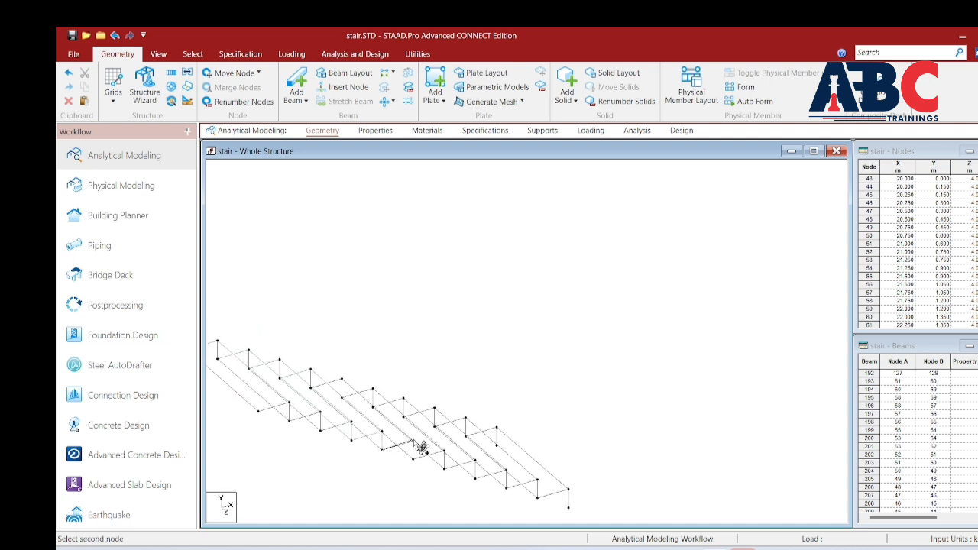
{"action": "left_click", "coordinate": [412, 442]}
{"action": "left_click", "coordinate": [342, 380]}
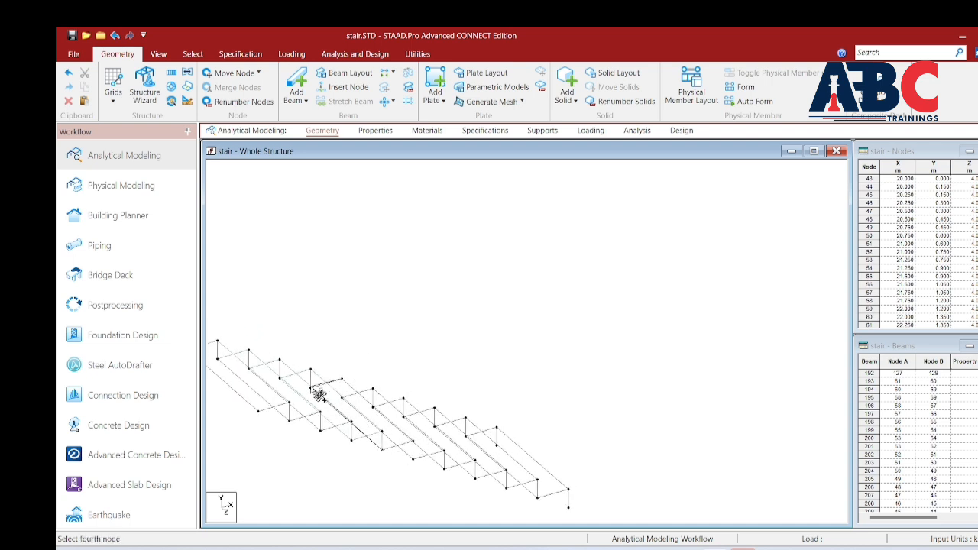
{"action": "left_click", "coordinate": [319, 395]}
{"action": "middle_click_drag", "start_coordinate": [405, 460], "coordinate": [384, 464]}
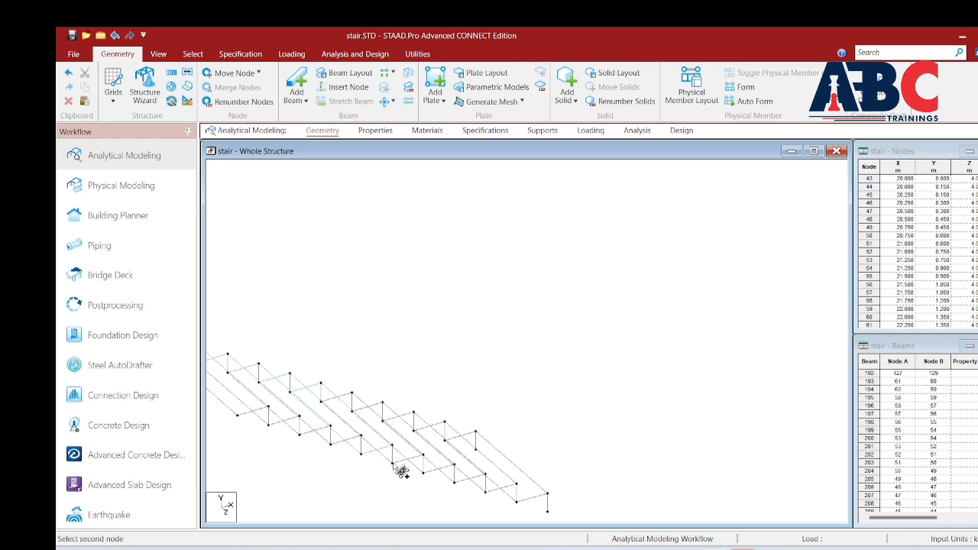
{"action": "left_click", "coordinate": [424, 456]}
{"action": "left_click", "coordinate": [352, 395]}
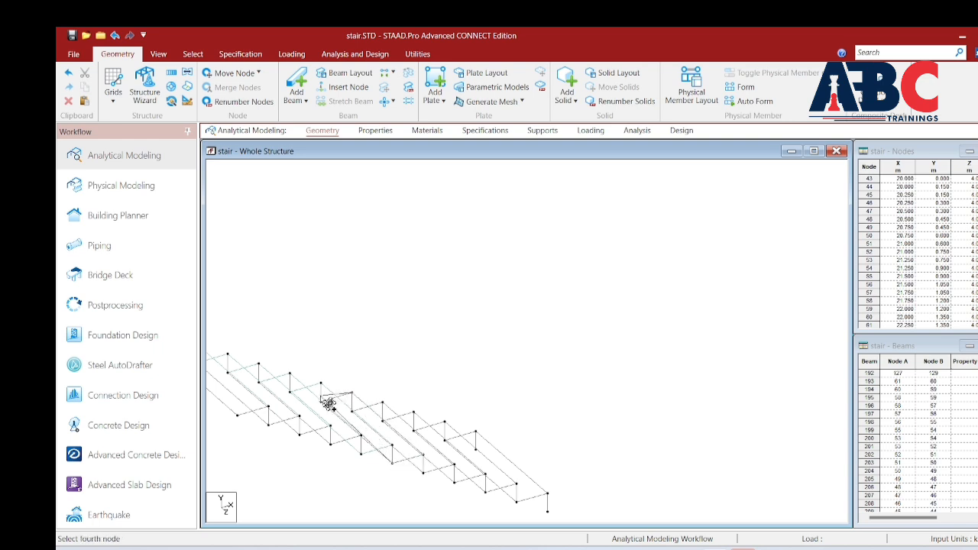
{"action": "left_click", "coordinate": [321, 405]}
Step: Add four-node plates on the seventh and eighth treads from the top of the upper flight
{"action": "middle_click_drag", "start_coordinate": [438, 457], "coordinate": [414, 461]}
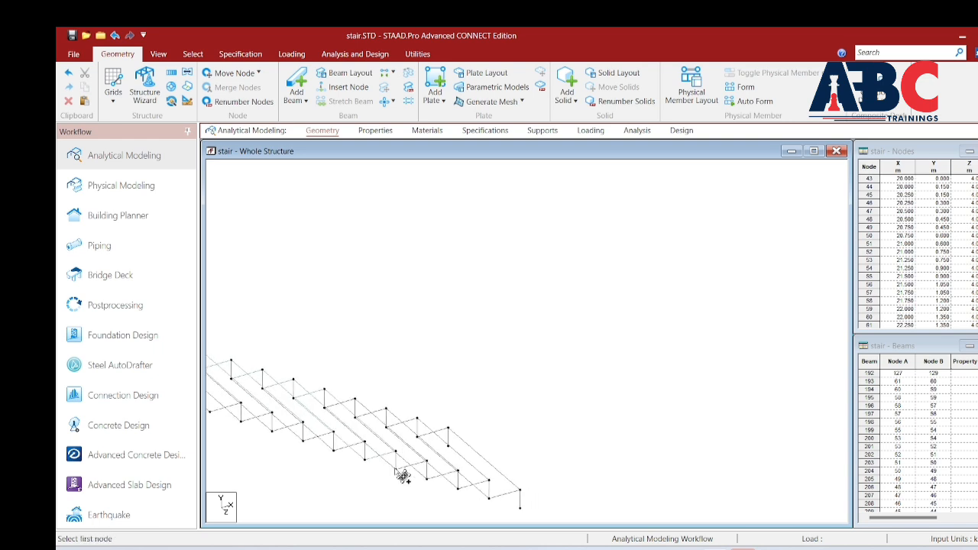
{"action": "left_click", "coordinate": [355, 400]}
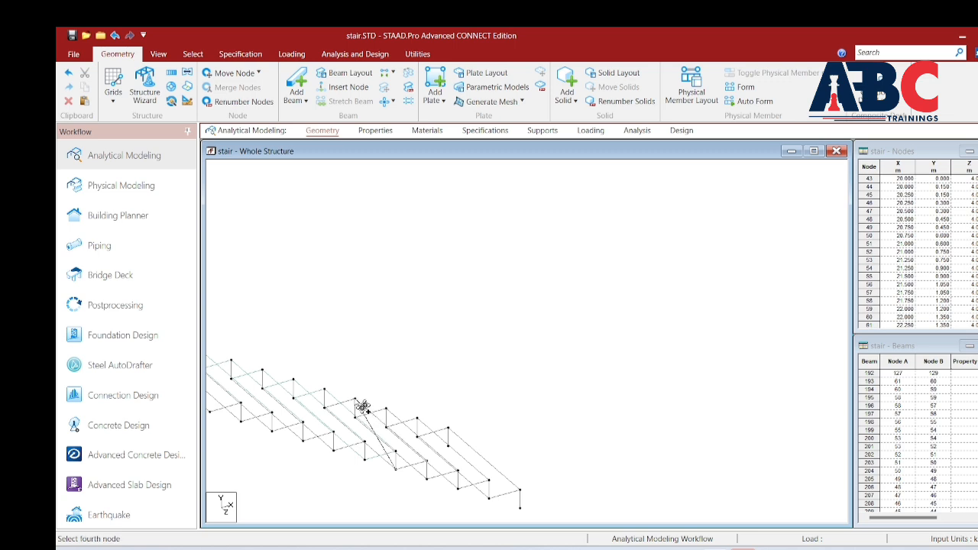
{"action": "left_click", "coordinate": [325, 408]}
{"action": "middle_click_drag", "start_coordinate": [441, 466], "coordinate": [399, 465]}
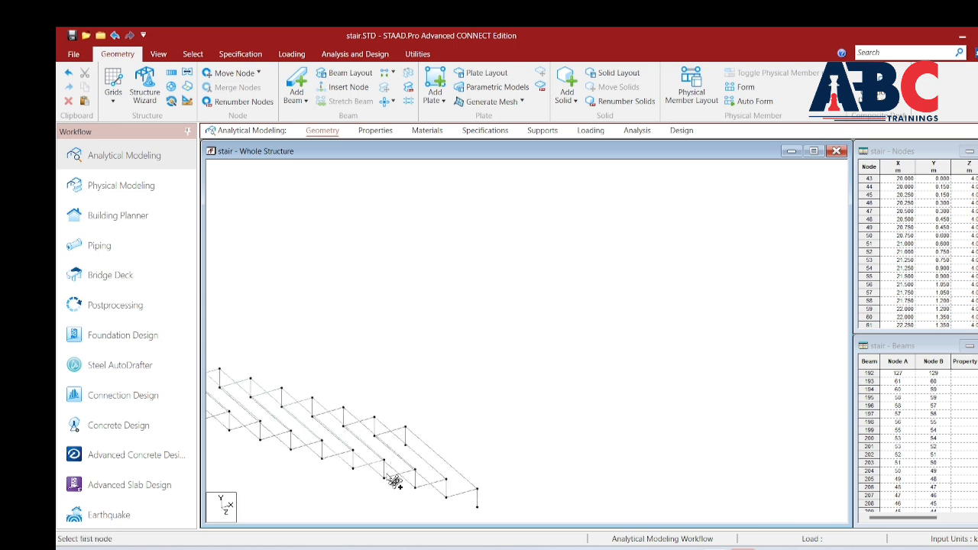
{"action": "left_click", "coordinate": [416, 471]}
{"action": "left_click", "coordinate": [344, 409]}
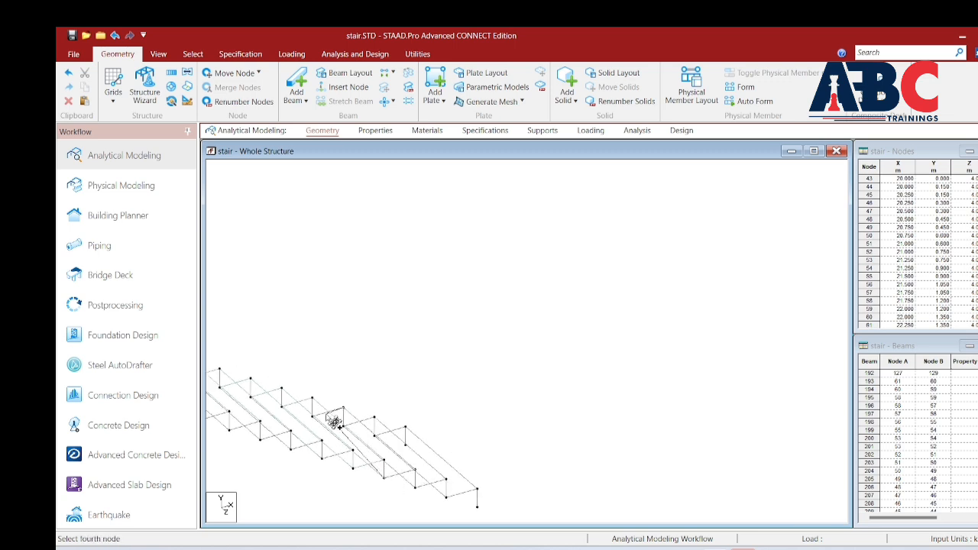
{"action": "left_click", "coordinate": [325, 426]}
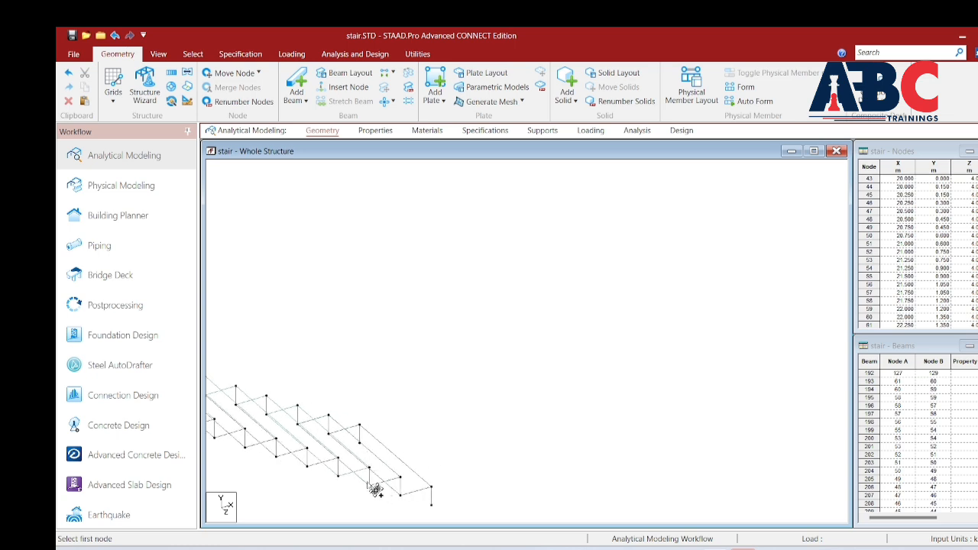
Step: Add four-node plates on the ninth and tenth treads from the top of the upper flight
{"action": "left_click", "coordinate": [373, 488]}
{"action": "left_click", "coordinate": [400, 480]}
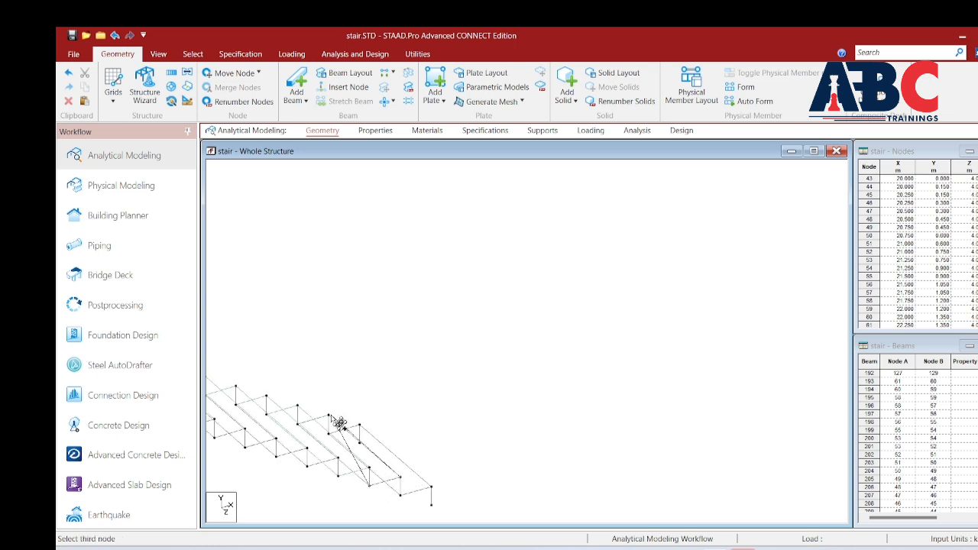
{"action": "left_click", "coordinate": [329, 417]}
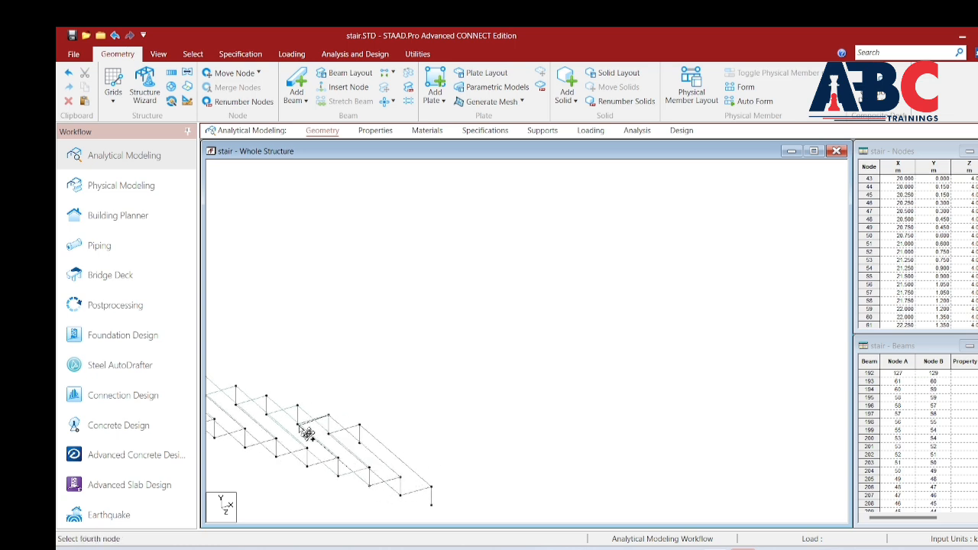
{"action": "left_click", "coordinate": [401, 495]}
{"action": "left_click", "coordinate": [433, 488]}
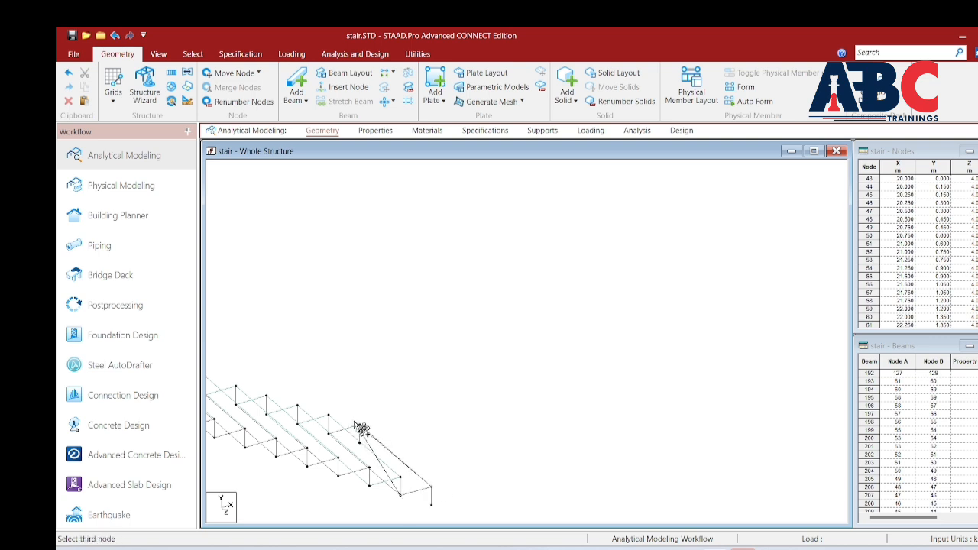
{"action": "left_click", "coordinate": [359, 426]}
{"action": "left_click", "coordinate": [328, 435]}
Step: Display the whole structure again instead of only the upper flight
{"action": "scroll", "coordinate": [415, 392], "scroll_direction": "down", "scroll_amount": 3}
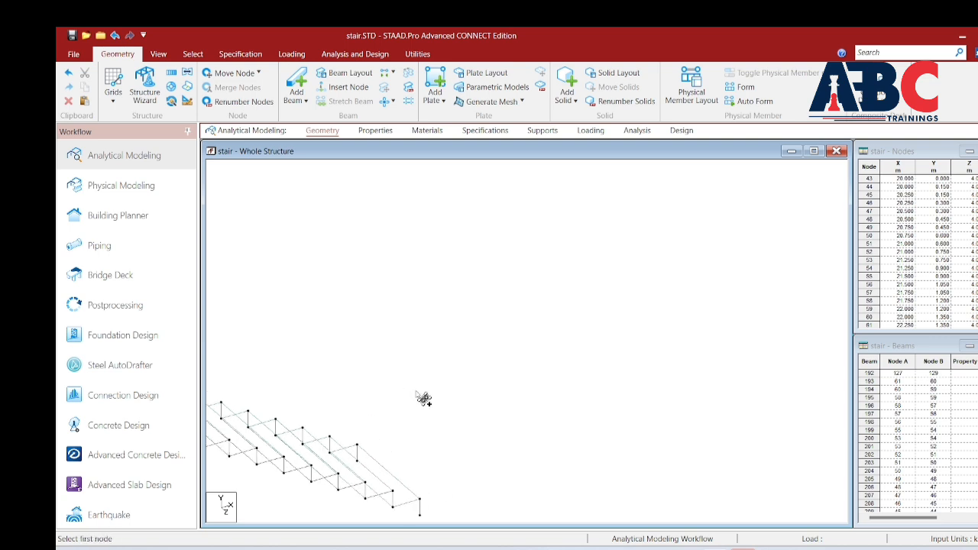
{"action": "middle_click_drag", "start_coordinate": [416, 394], "coordinate": [497, 269]}
{"action": "scroll", "coordinate": [499, 271], "scroll_direction": "down", "scroll_amount": 1}
{"action": "middle_click_drag", "start_coordinate": [554, 290], "coordinate": [541, 325]}
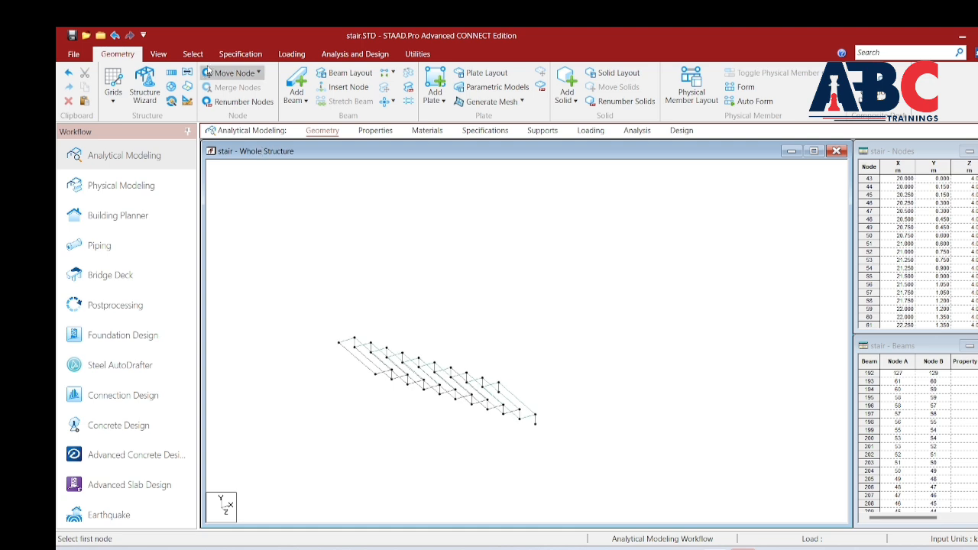
{"action": "left_click", "coordinate": [158, 54]}
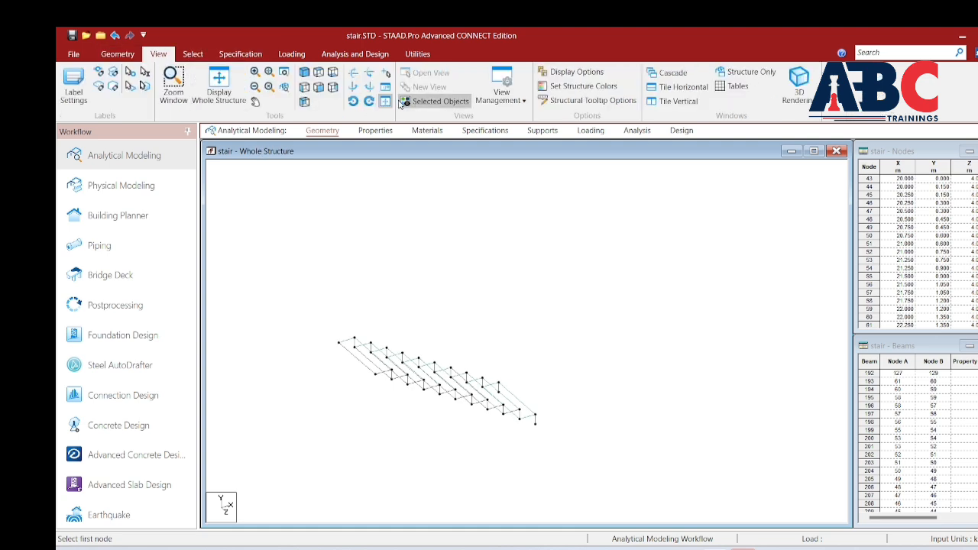
{"action": "left_click", "coordinate": [219, 86]}
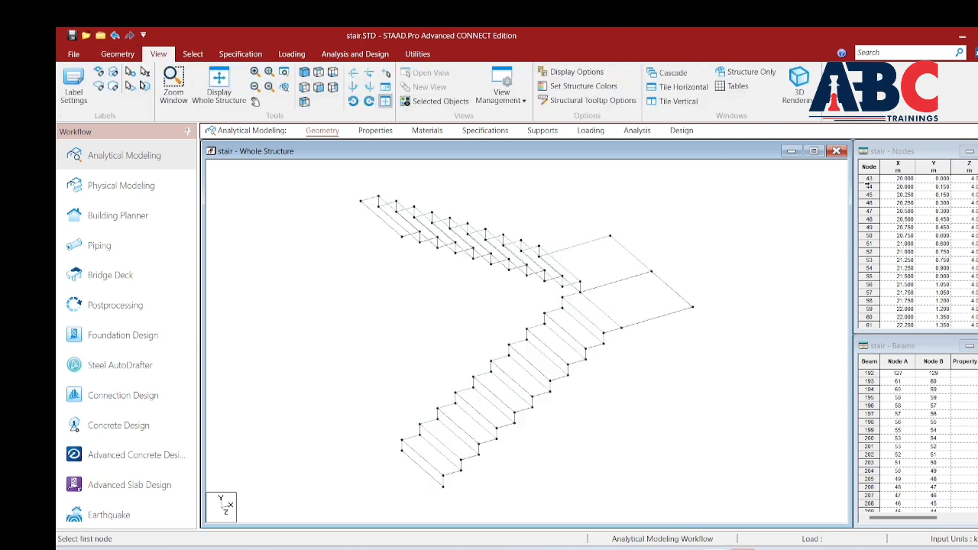
Step: Examine the plated landing and both flights in a rotated 3D rendering, and close the rendered view
{"action": "left_click", "coordinate": [797, 98]}
{"action": "left_click_drag", "start_coordinate": [673, 299], "coordinate": [665, 260]}
{"action": "left_click_drag", "start_coordinate": [483, 353], "coordinate": [958, 109]}
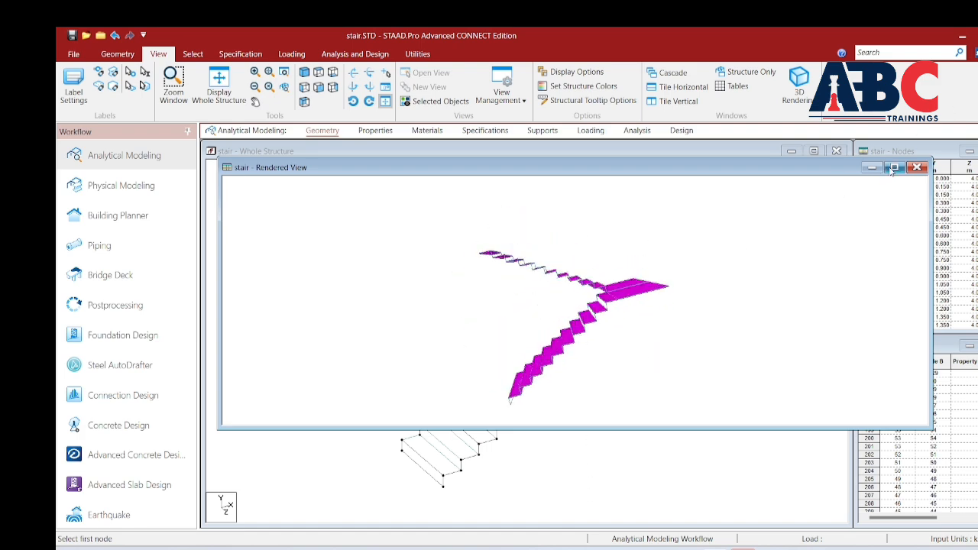
{"action": "left_click", "coordinate": [917, 168]}
Step: Define a plate thickness property of 0.15 m with concrete material
{"action": "left_click", "coordinate": [375, 130]}
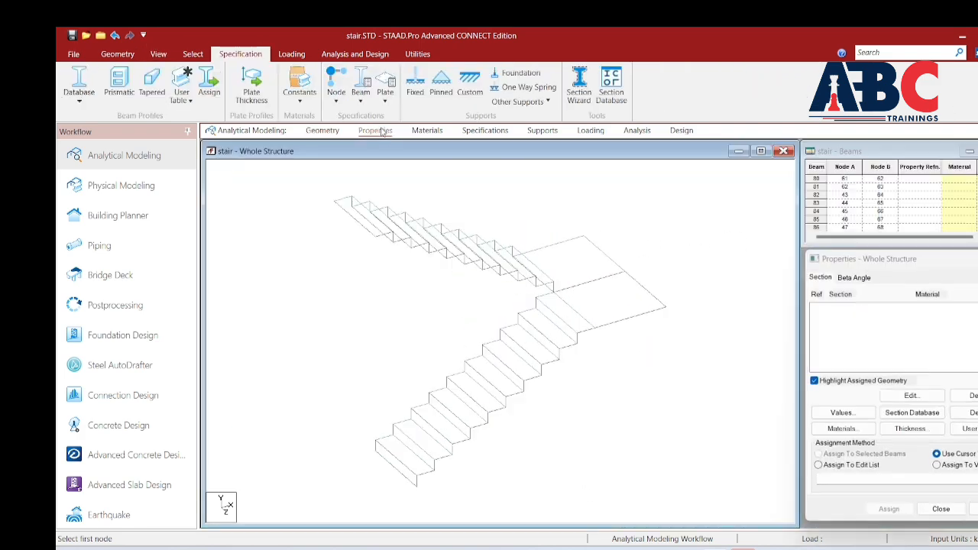
{"action": "left_click", "coordinate": [968, 415]}
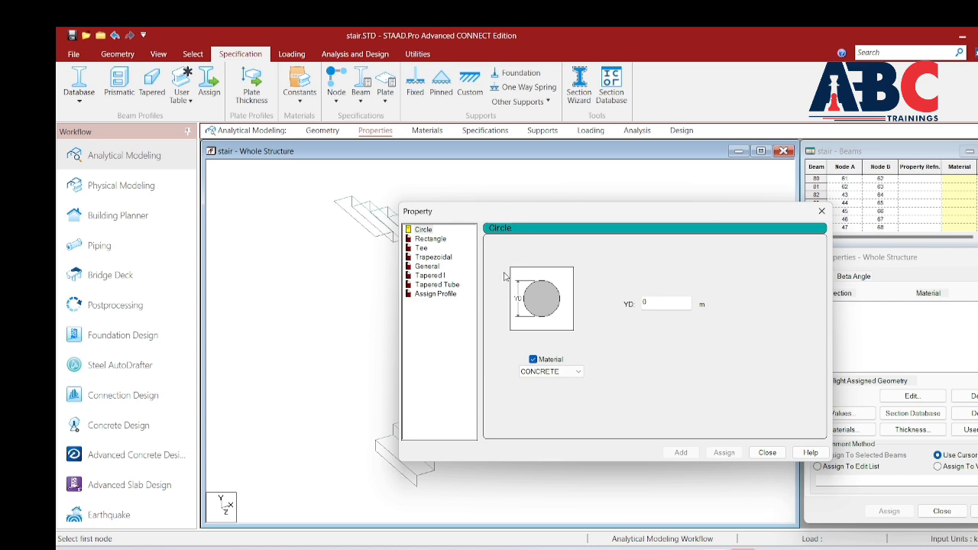
{"action": "left_click", "coordinate": [817, 212]}
{"action": "left_click", "coordinate": [918, 428]}
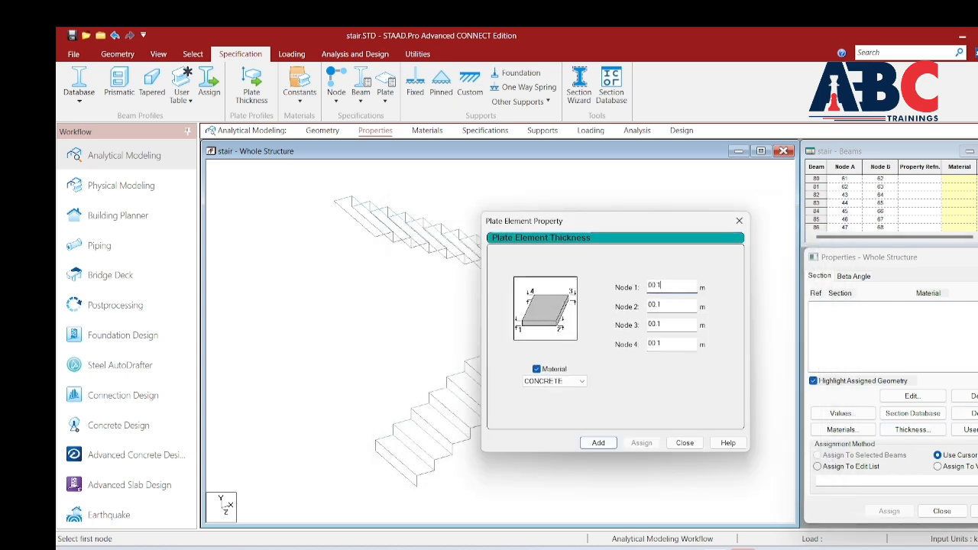
{"action": "type", "text": "5"}
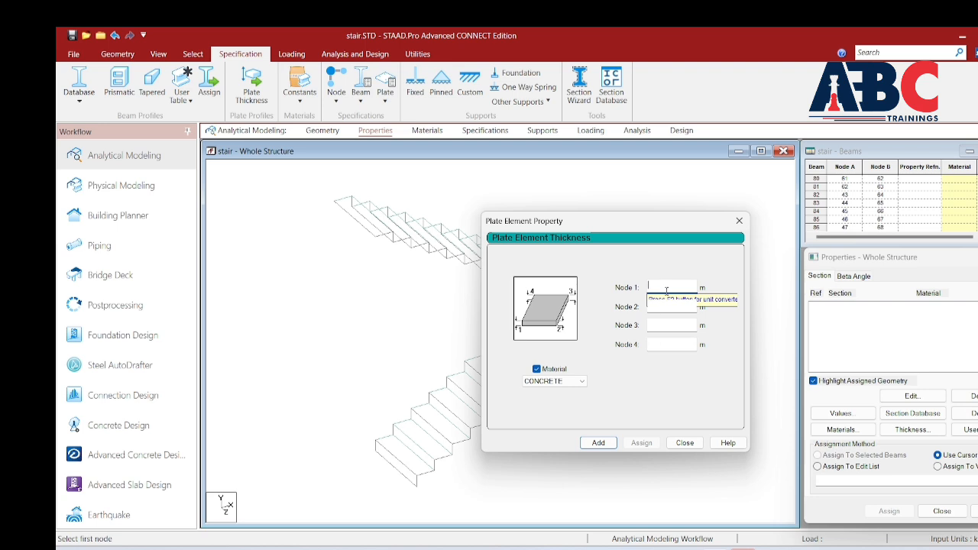
{"action": "left_click", "coordinate": [598, 443]}
{"action": "left_click", "coordinate": [686, 443]}
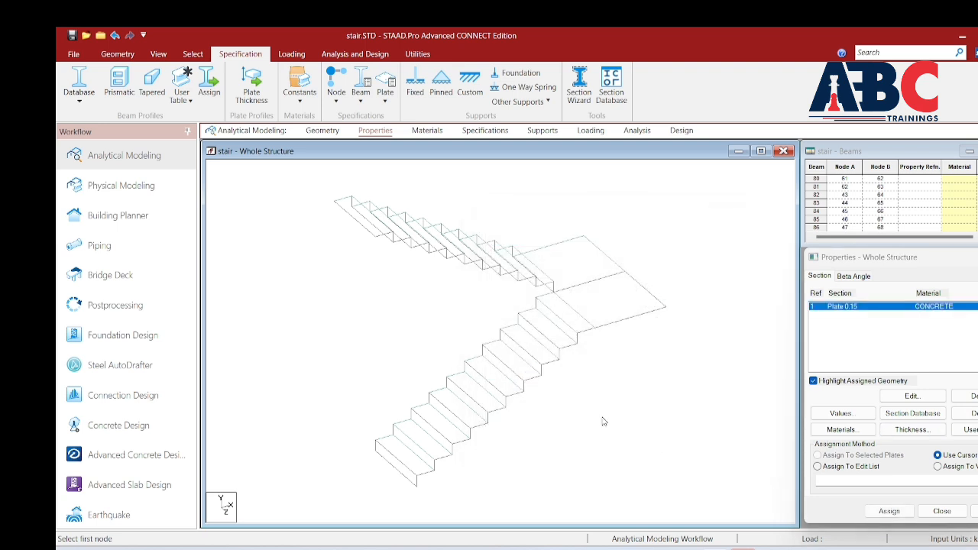
Step: Select all plates of the staircase and assign the 0.15 m concrete plate thickness to them
{"action": "scroll", "coordinate": [571, 428], "scroll_direction": "down", "scroll_amount": 5}
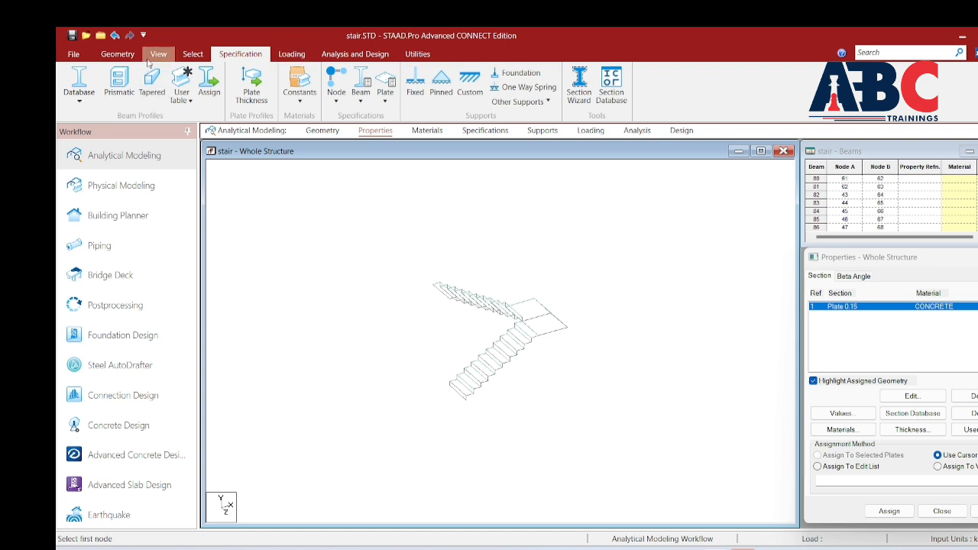
{"action": "left_click", "coordinate": [193, 54]}
{"action": "left_click", "coordinate": [122, 86]}
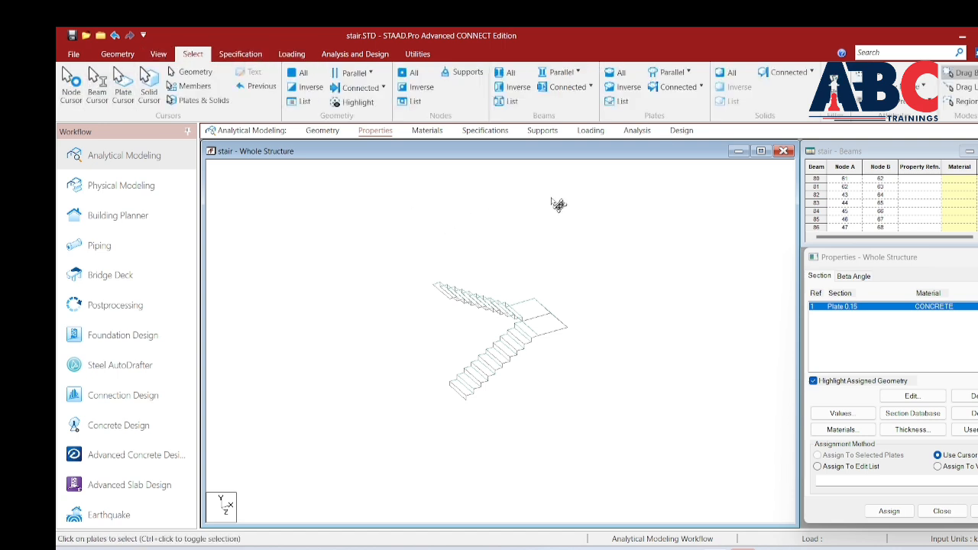
{"action": "left_click_drag", "start_coordinate": [405, 401], "coordinate": [406, 402]}
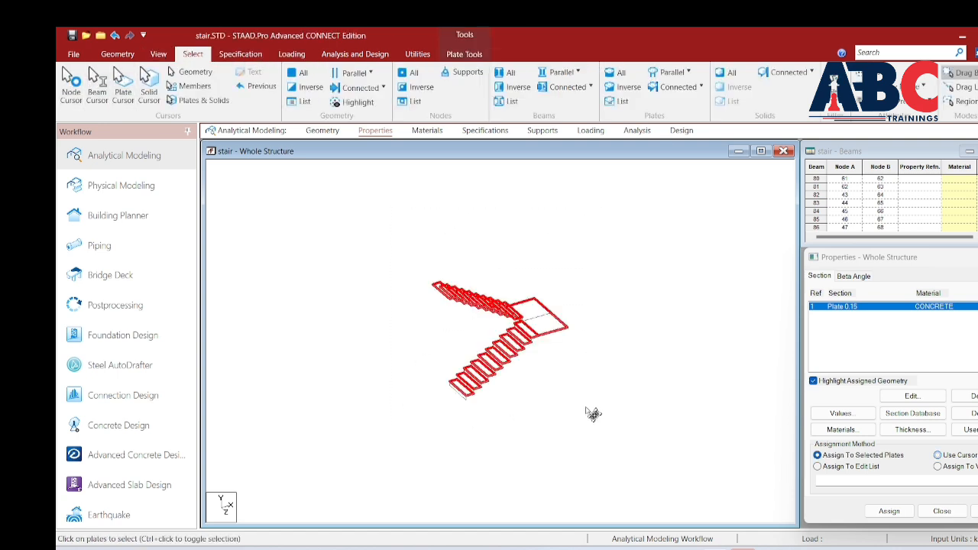
{"action": "left_click", "coordinate": [890, 511]}
{"action": "left_click", "coordinate": [933, 425]}
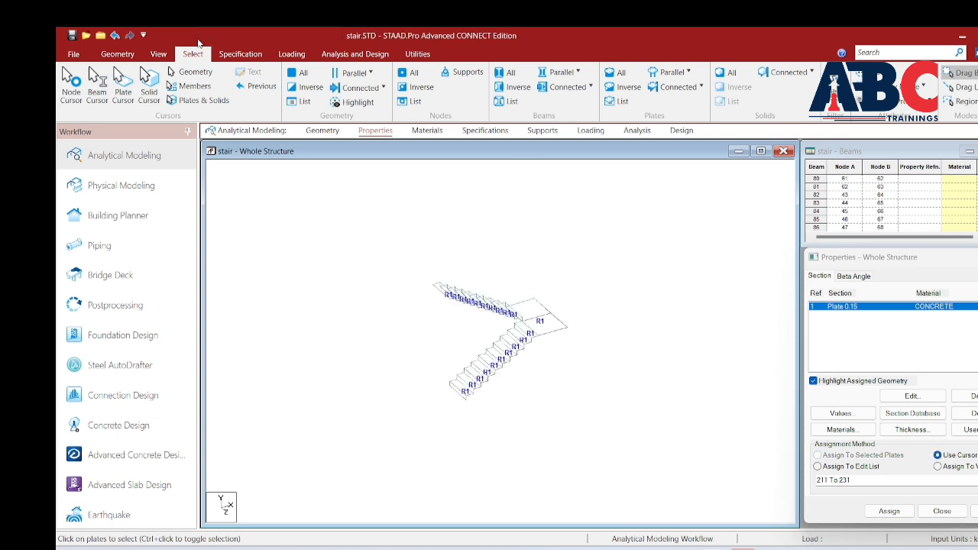
Step: Inspect the thickened staircase plates from several angles in a 3D rendering, and close the rendered view
{"action": "left_click", "coordinate": [158, 53]}
{"action": "left_click", "coordinate": [800, 93]}
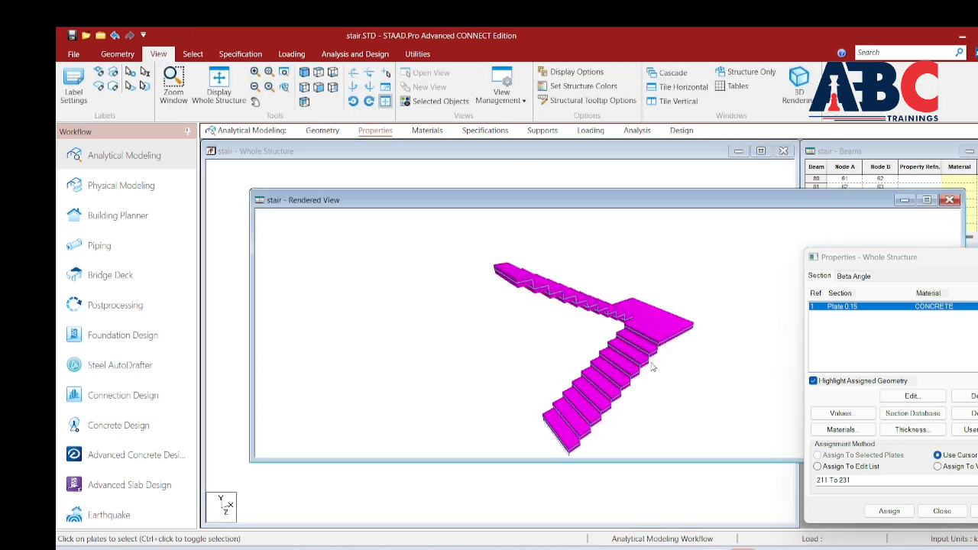
{"action": "left_click_drag", "start_coordinate": [581, 336], "coordinate": [424, 293]}
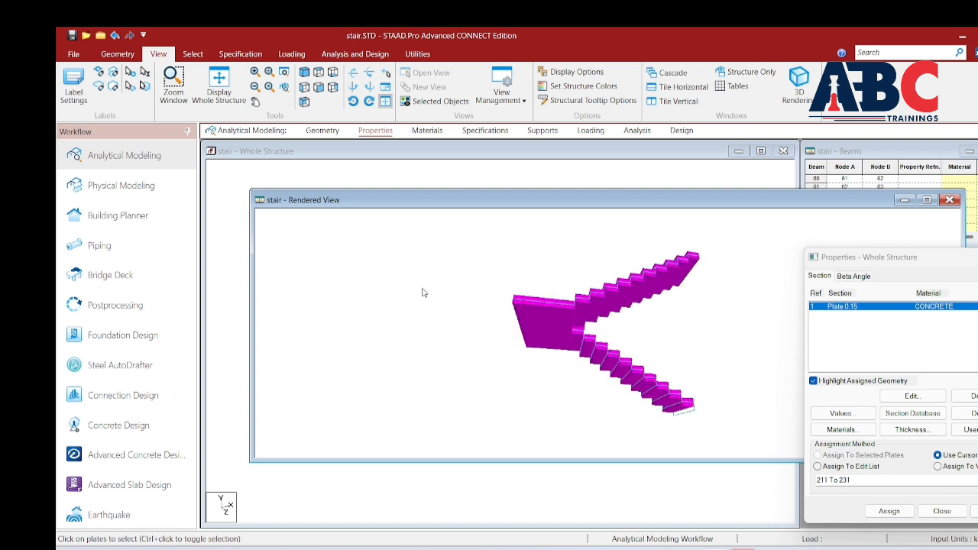
{"action": "left_click", "coordinate": [950, 200]}
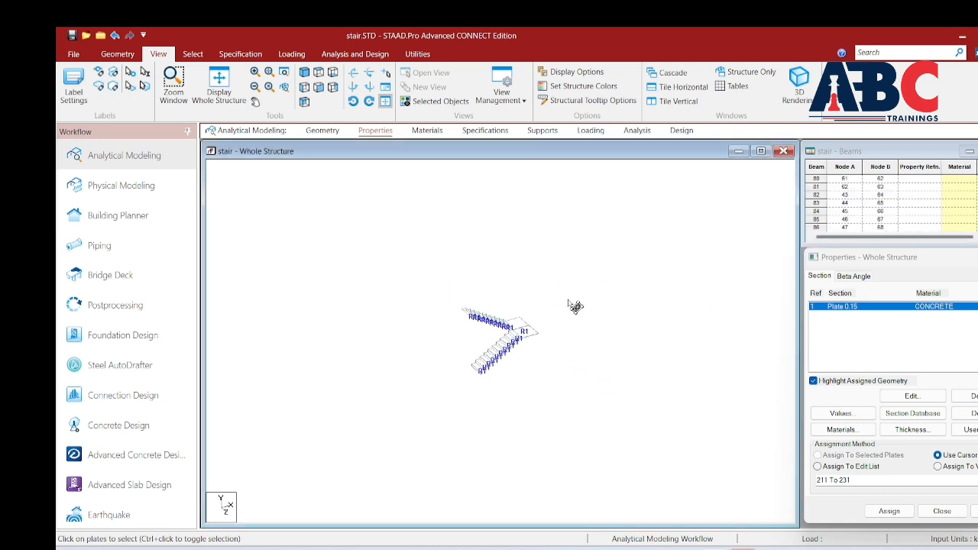
Step: Select all beams of the staircase and delete them, keeping only the plate elements
{"action": "left_click", "coordinate": [192, 54]}
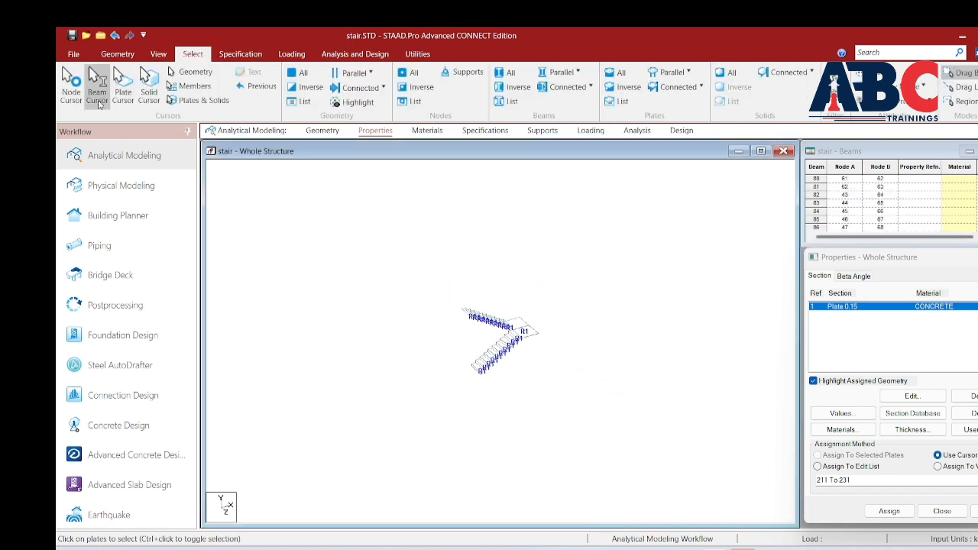
{"action": "left_click_drag", "start_coordinate": [356, 252], "coordinate": [689, 487]}
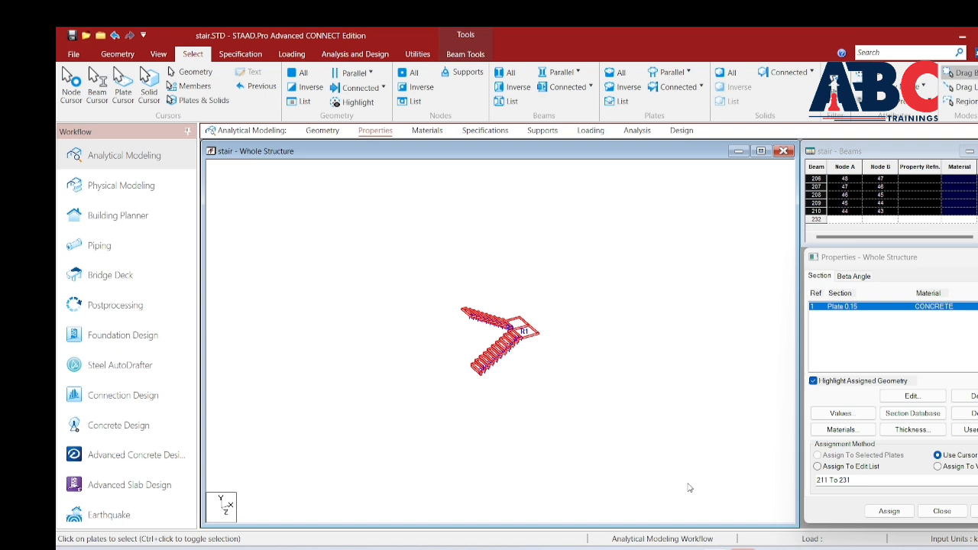
{"action": "key", "text": "Delete"}
{"action": "left_click", "coordinate": [589, 325]}
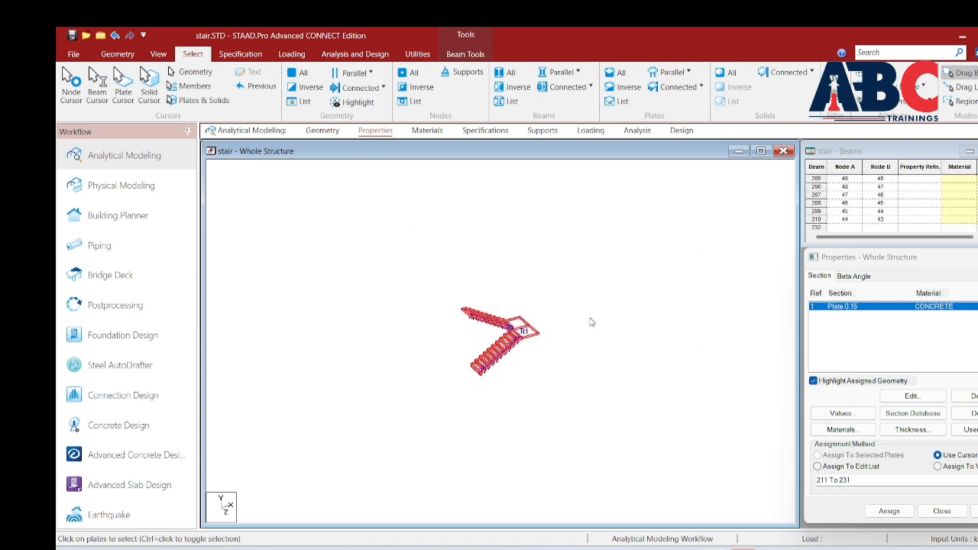
{"action": "left_click", "coordinate": [576, 325]}
{"action": "scroll", "coordinate": [508, 311], "scroll_direction": "up", "scroll_amount": 3}
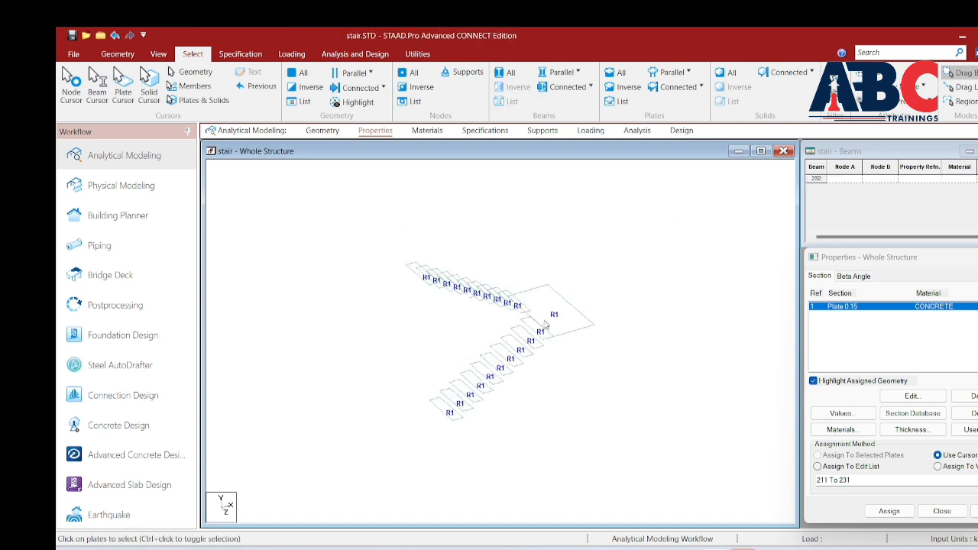
{"action": "scroll", "coordinate": [554, 311], "scroll_direction": "up", "scroll_amount": 2}
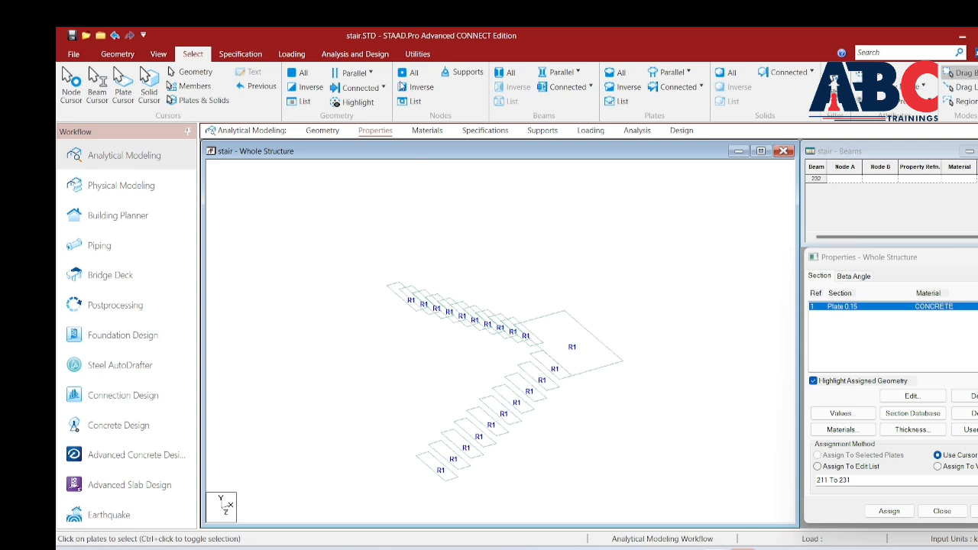
Step: Examine the plate-only staircase from different directions in a 3D rendering, and return to the whole-structure view
{"action": "left_click", "coordinate": [158, 53]}
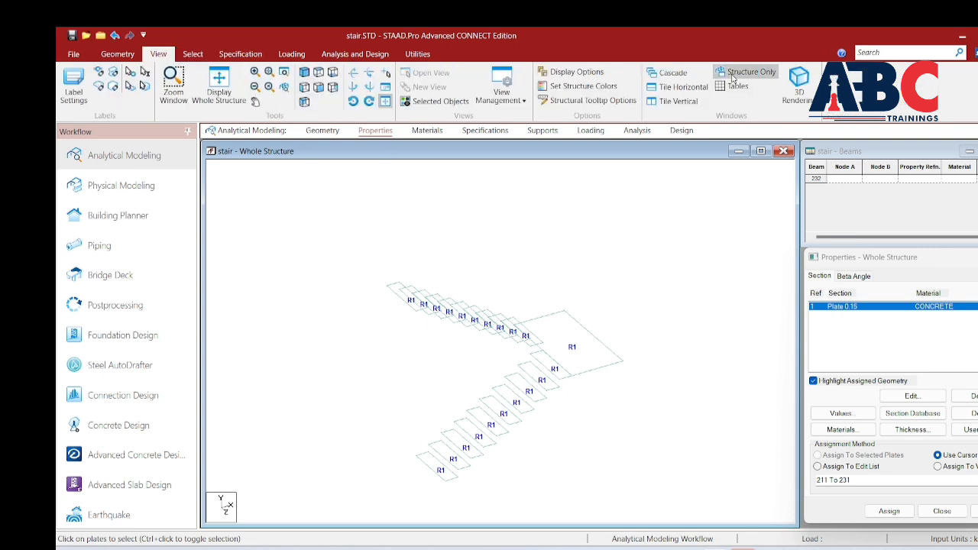
{"action": "left_click", "coordinate": [810, 96]}
{"action": "left_click_drag", "start_coordinate": [644, 322], "coordinate": [644, 241]}
{"action": "left_click_drag", "start_coordinate": [640, 207], "coordinate": [657, 334]}
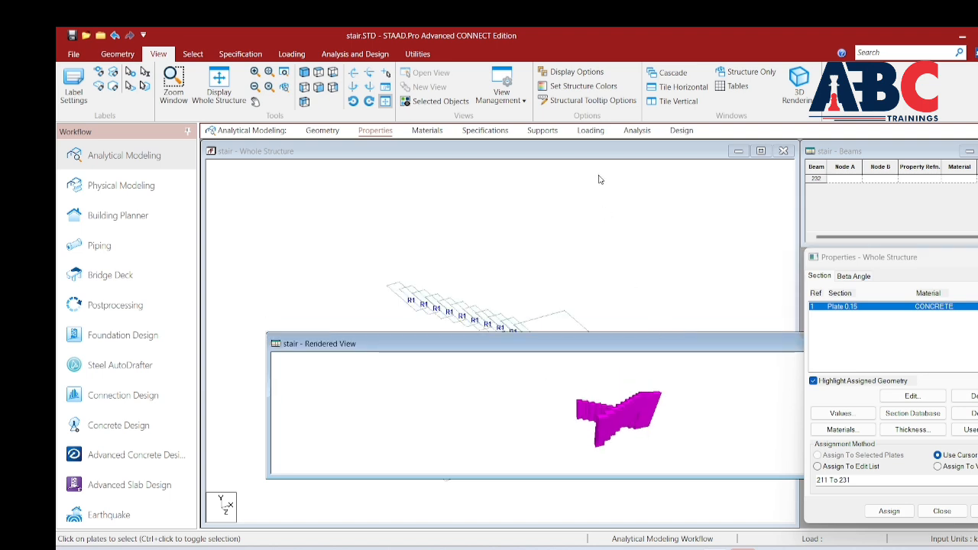
{"action": "left_click_drag", "start_coordinate": [614, 382], "coordinate": [570, 182]}
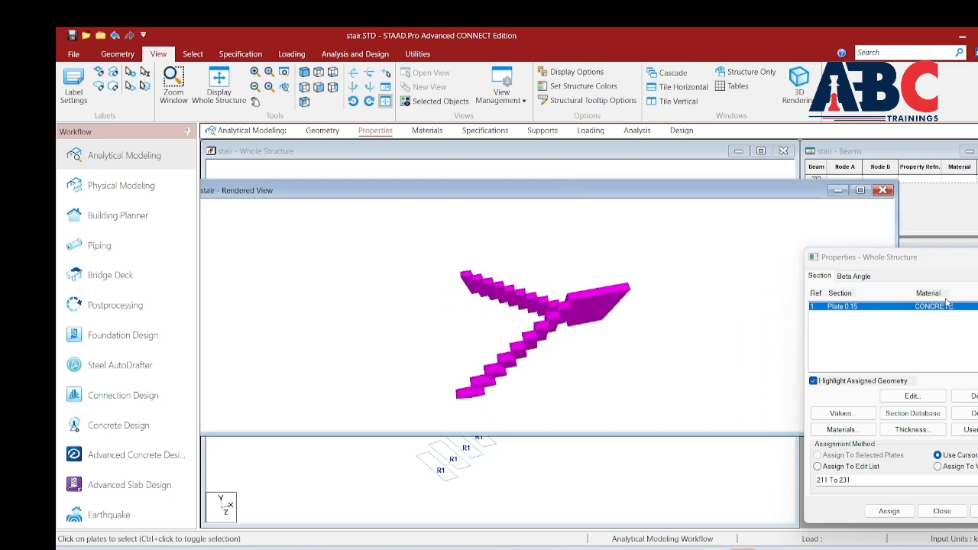
{"action": "left_click_drag", "start_coordinate": [897, 243], "coordinate": [572, 243]}
{"action": "left_click_drag", "start_coordinate": [408, 181], "coordinate": [540, 188]}
{"action": "left_click_drag", "start_coordinate": [417, 312], "coordinate": [438, 337]}
{"action": "left_click", "coordinate": [557, 199]}
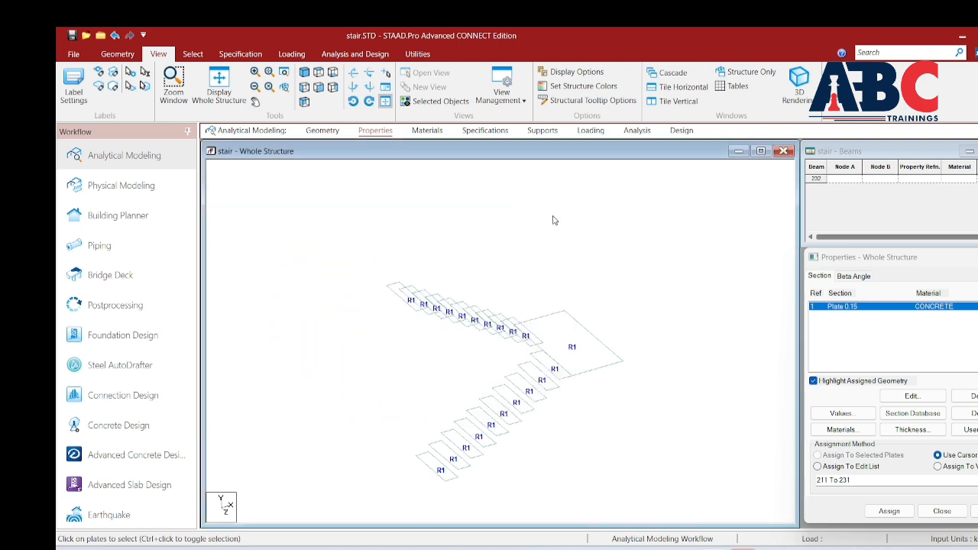
{"action": "scroll", "coordinate": [508, 395], "scroll_direction": "up", "scroll_amount": 3}
{"action": "scroll", "coordinate": [498, 399], "scroll_direction": "down", "scroll_amount": 2}
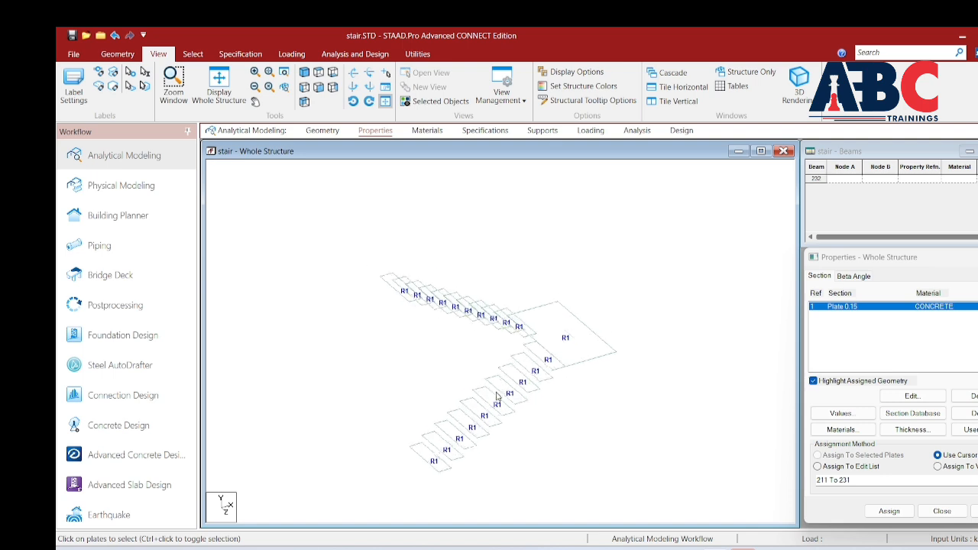
Step: Examine the plate property assignments on both stair flights and the landing at closer range
{"action": "scroll", "coordinate": [497, 399], "scroll_direction": "up", "scroll_amount": 5}
{"action": "middle_click_drag", "start_coordinate": [514, 371], "coordinate": [529, 418]}
{"action": "scroll", "coordinate": [574, 362], "scroll_direction": "up", "scroll_amount": 1}
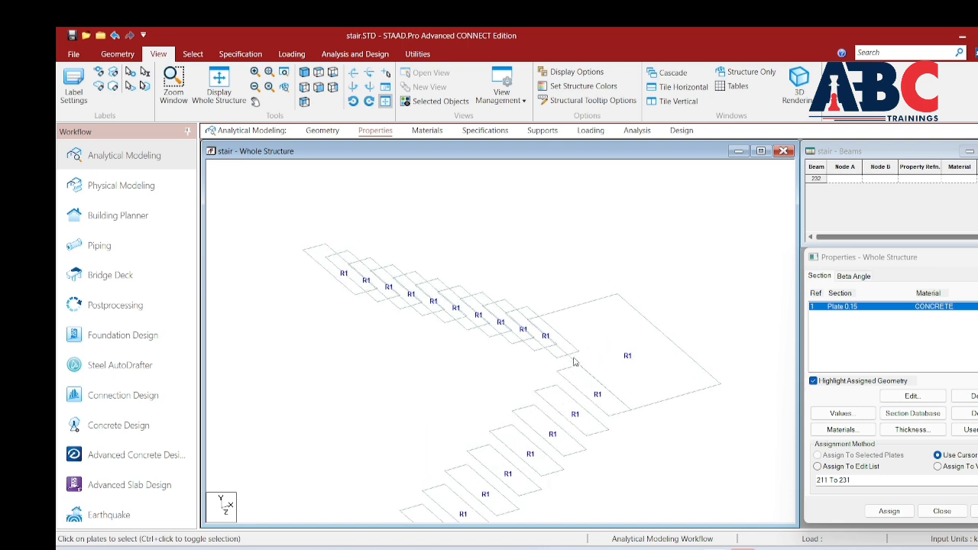
{"action": "middle_click_drag", "start_coordinate": [578, 329], "coordinate": [586, 301]}
{"action": "scroll", "coordinate": [564, 337], "scroll_direction": "down", "scroll_amount": 1}
{"action": "middle_click_drag", "start_coordinate": [566, 337], "coordinate": [579, 299]}
{"action": "scroll", "coordinate": [593, 332], "scroll_direction": "down", "scroll_amount": 1}
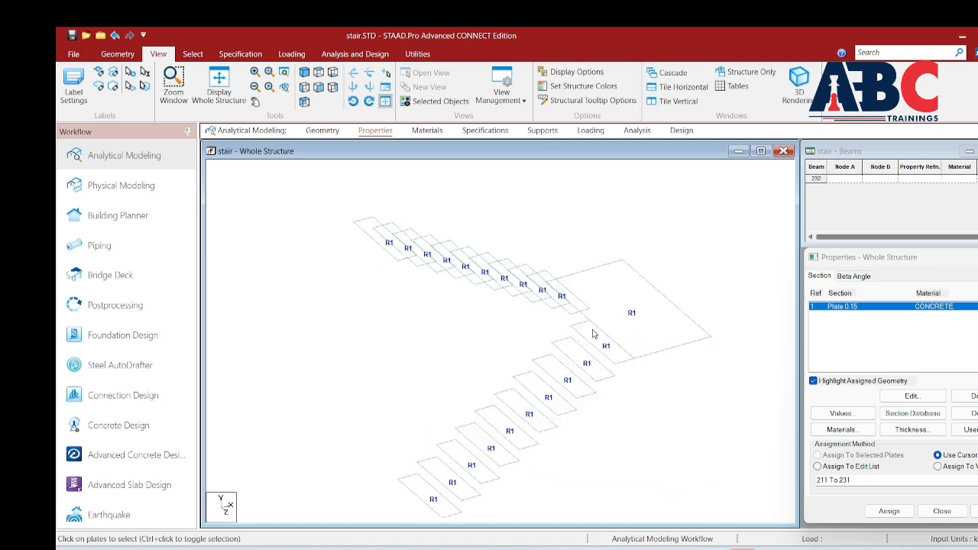
{"action": "scroll", "coordinate": [589, 367], "scroll_direction": "up", "scroll_amount": 1}
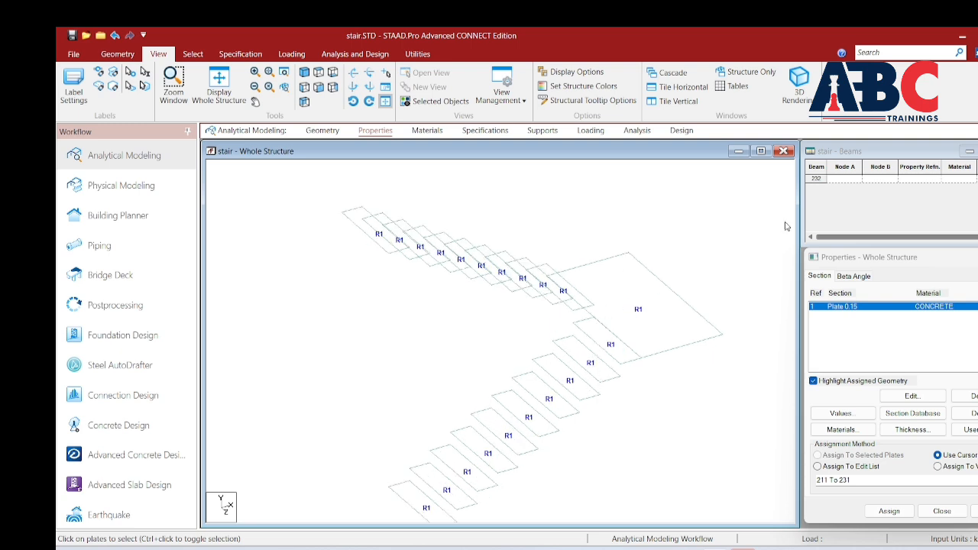
Step: Assign the CONCRETE material to the selected plates of the staircase
{"action": "left_click", "coordinate": [428, 130]}
{"action": "left_click", "coordinate": [870, 341]}
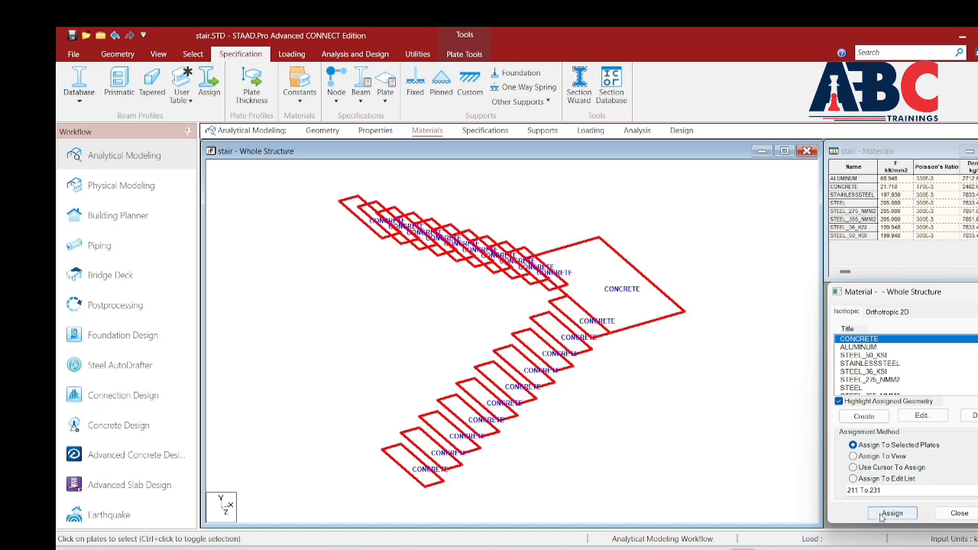
{"action": "left_click", "coordinate": [892, 513]}
{"action": "left_click", "coordinate": [923, 443]}
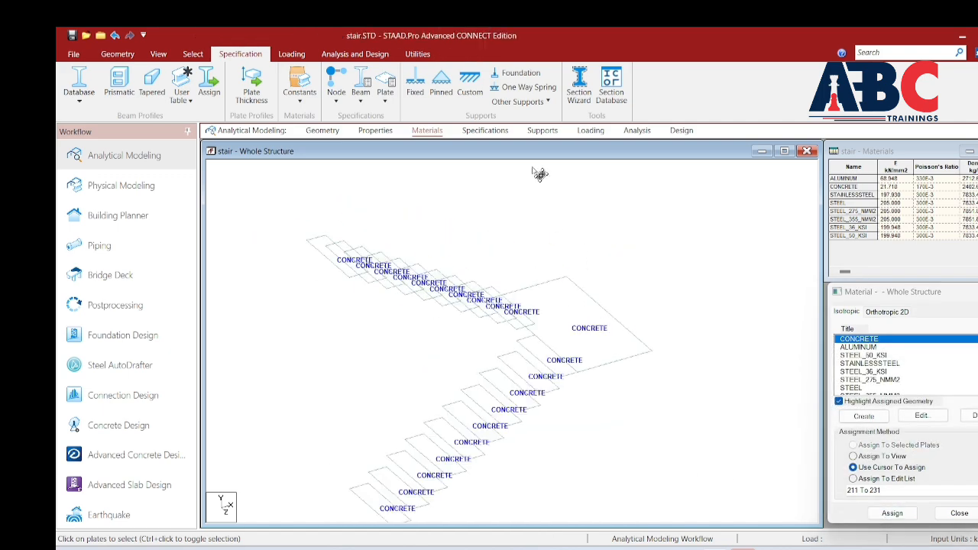
Step: Open the support definitions for the staircase and reposition the model for picking nodes
{"action": "left_click", "coordinate": [489, 132]}
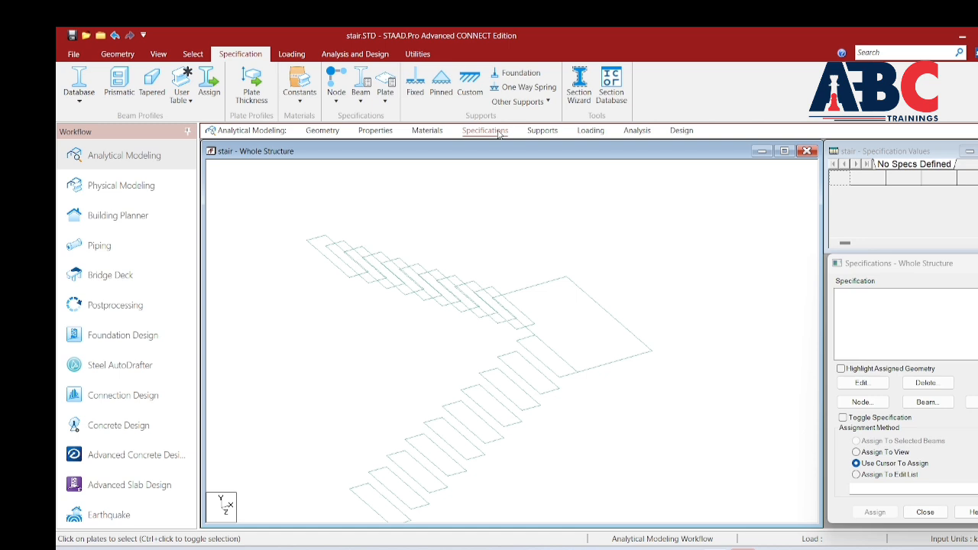
{"action": "left_click", "coordinate": [542, 134]}
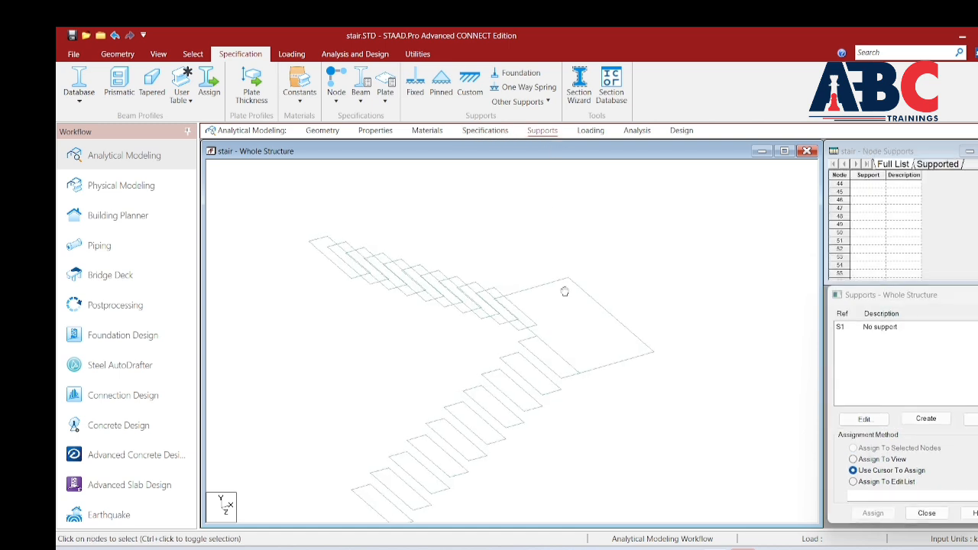
{"action": "left_click_drag", "start_coordinate": [623, 340], "coordinate": [591, 381]}
{"action": "left_click", "coordinate": [675, 364]}
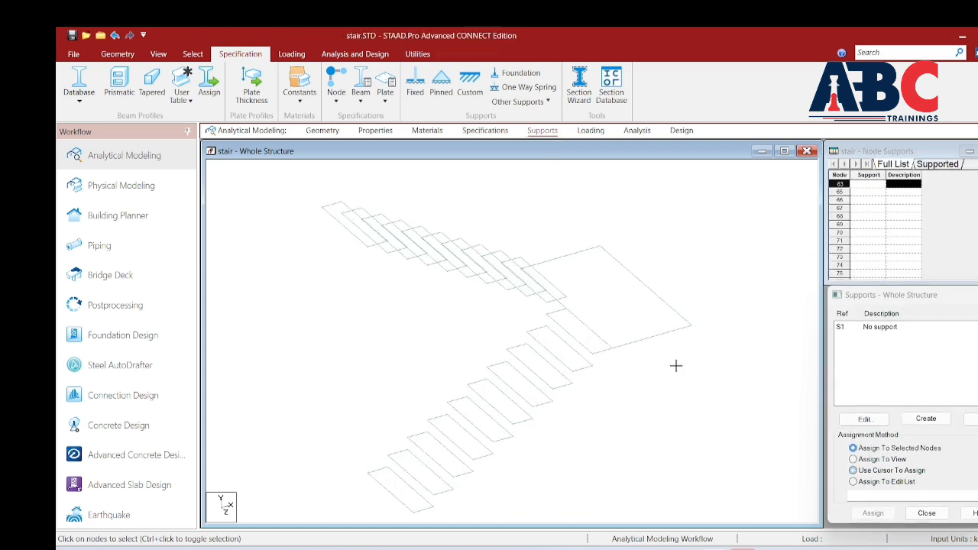
Step: Select the landing's four corner nodes together with the lowest and highest end nodes of the two flights
{"action": "scroll", "coordinate": [545, 287], "scroll_direction": "up", "scroll_amount": 4}
{"action": "scroll", "coordinate": [545, 288], "scroll_direction": "up", "scroll_amount": 1}
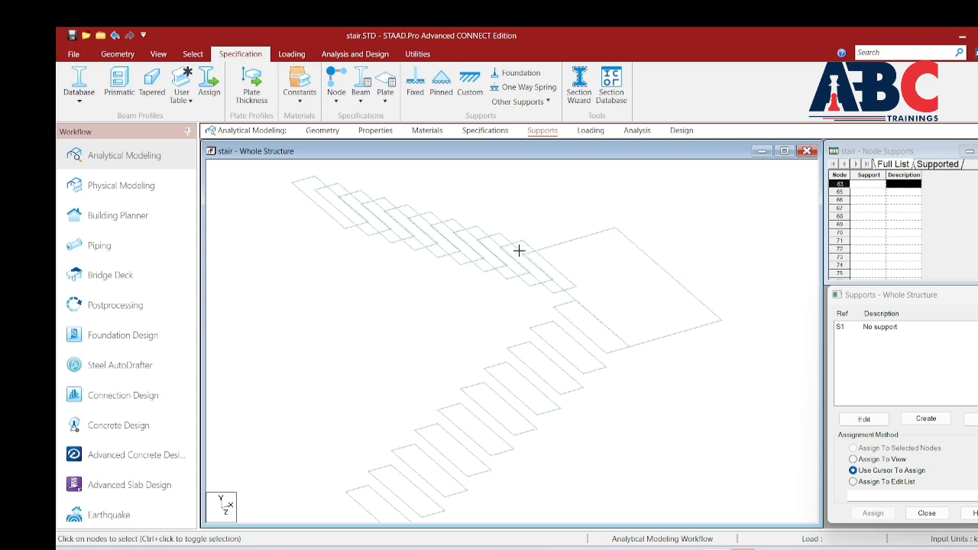
{"action": "left_click", "coordinate": [523, 255]}
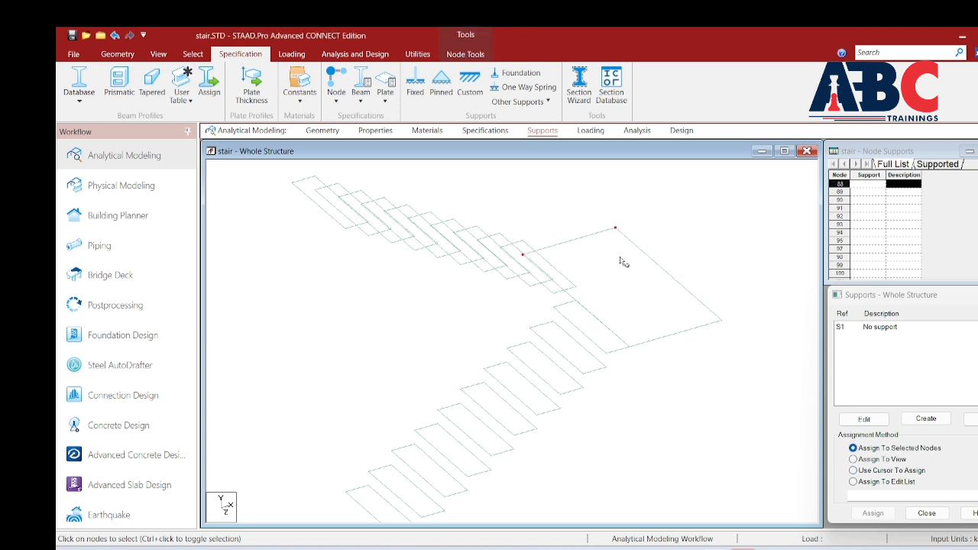
{"action": "left_click", "coordinate": [630, 348], "text": "ctrl"}
{"action": "left_click", "coordinate": [722, 321], "text": "ctrl"}
{"action": "scroll", "coordinate": [598, 355], "scroll_direction": "down", "scroll_amount": 5}
{"action": "middle_click_drag", "start_coordinate": [597, 356], "coordinate": [610, 254]}
{"action": "scroll", "coordinate": [461, 408], "scroll_direction": "up", "scroll_amount": 2}
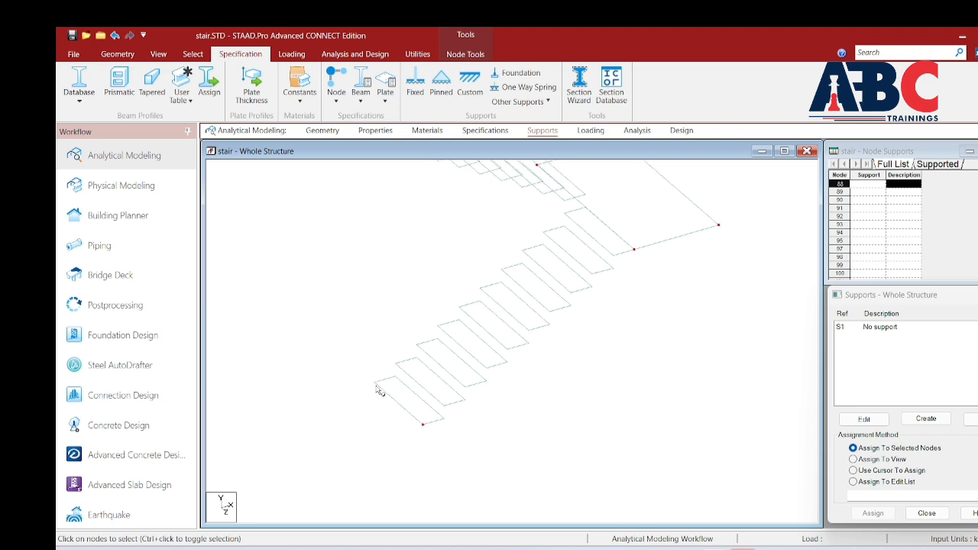
{"action": "middle_click_drag", "start_coordinate": [482, 461], "coordinate": [511, 528]}
{"action": "scroll", "coordinate": [463, 409], "scroll_direction": "down", "scroll_amount": 2}
{"action": "scroll", "coordinate": [428, 319], "scroll_direction": "up", "scroll_amount": 1}
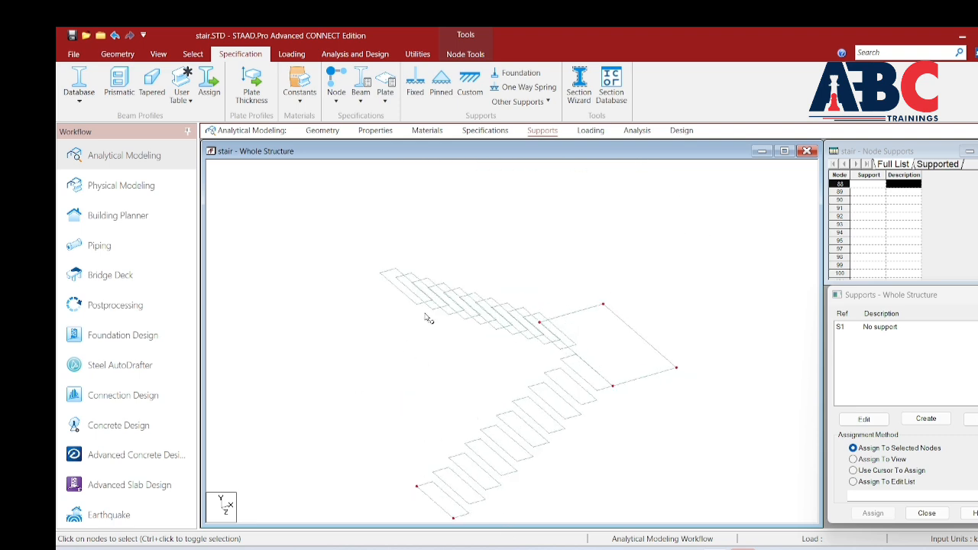
{"action": "left_click", "coordinate": [417, 305], "text": "ctrl"}
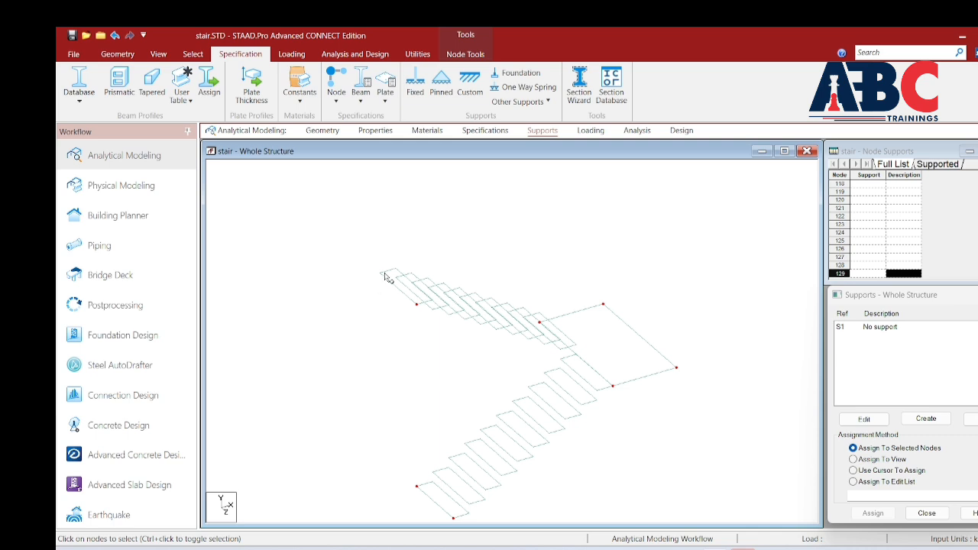
Step: Create a new support definition and choose it as the one to assign
{"action": "left_click", "coordinate": [926, 418]}
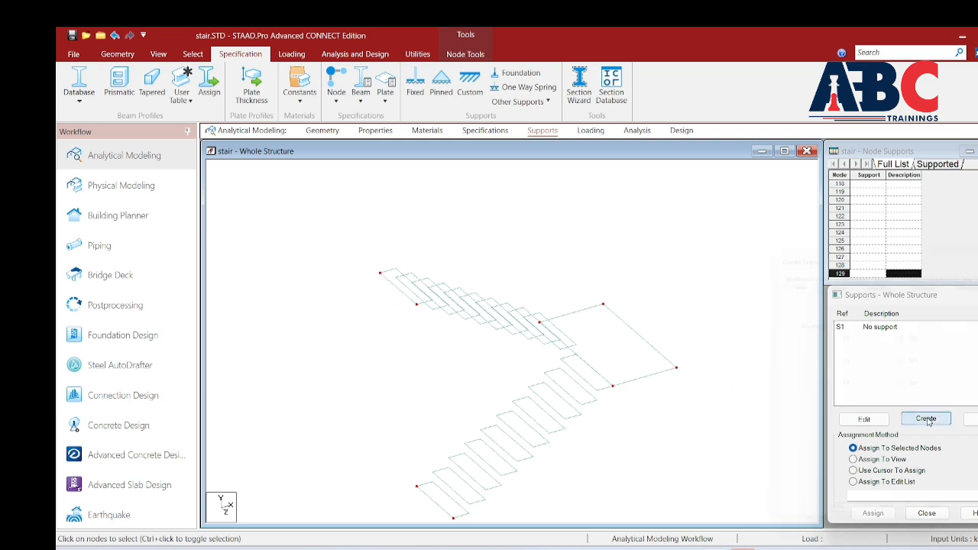
{"action": "left_click", "coordinate": [834, 530]}
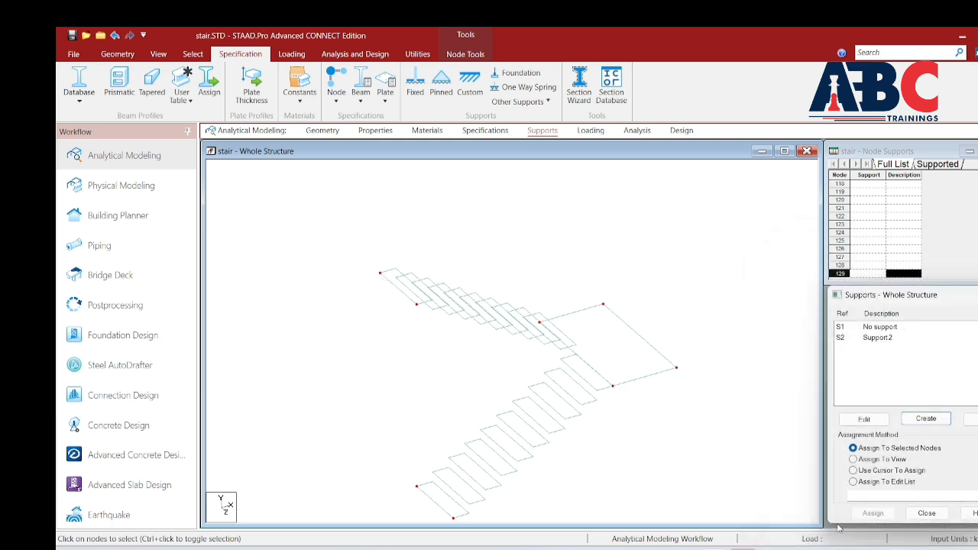
{"action": "left_click", "coordinate": [878, 337]}
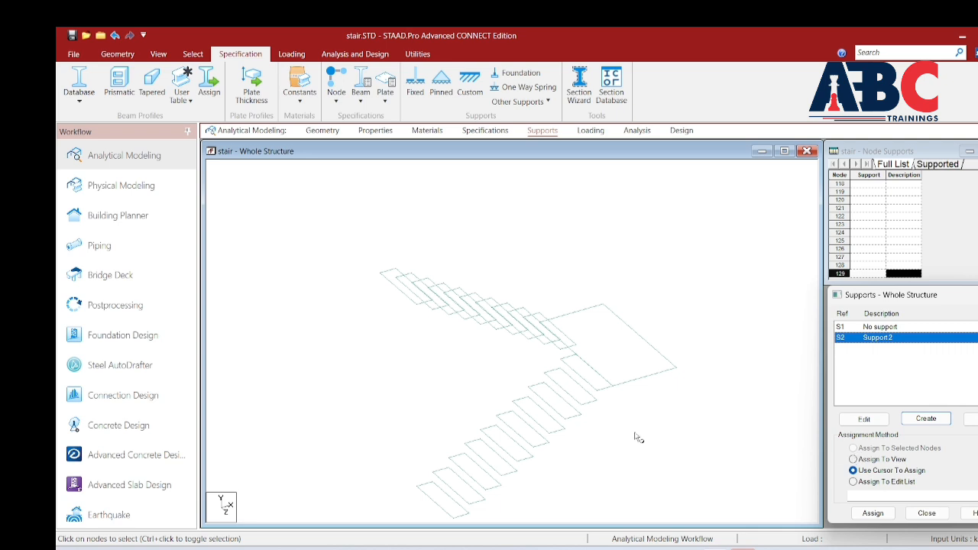
Step: Assign Support 2 to the landing's four corner nodes and the two outer end nodes of each flight
{"action": "scroll", "coordinate": [635, 433], "scroll_direction": "down", "scroll_amount": 1}
{"action": "left_click", "coordinate": [669, 370]}
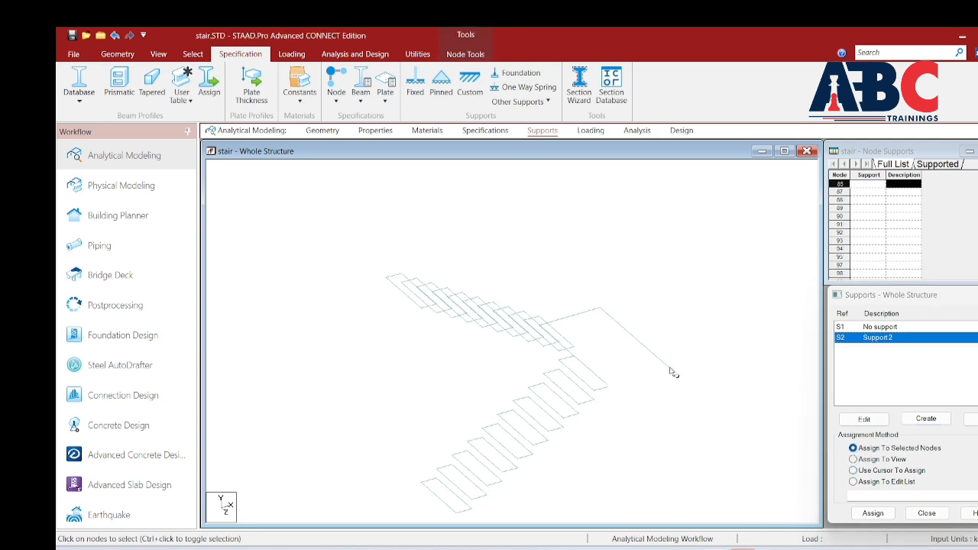
{"action": "left_click", "coordinate": [540, 327], "text": "ctrl"}
{"action": "left_click", "coordinate": [457, 514], "text": "ctrl"}
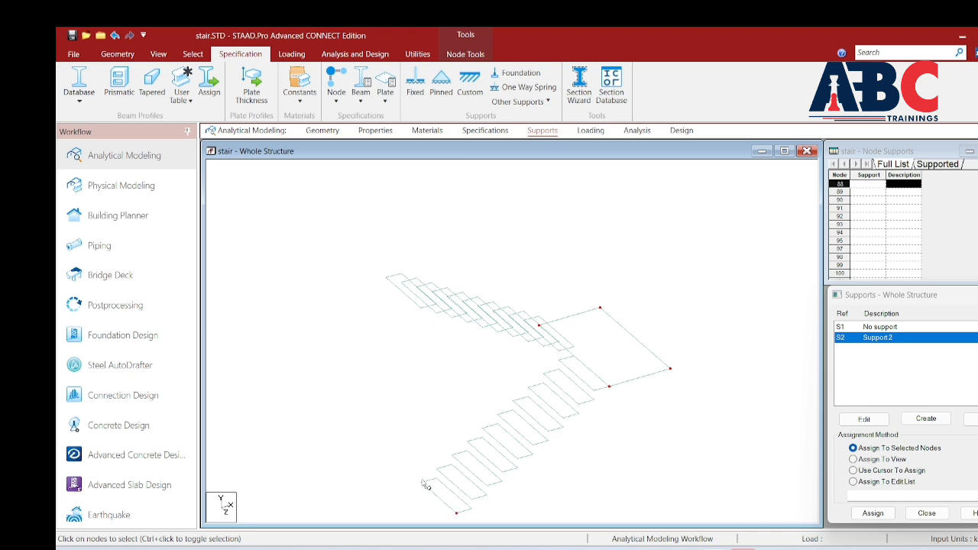
{"action": "left_click", "coordinate": [421, 308], "text": "ctrl"}
{"action": "left_click", "coordinate": [387, 278], "text": "ctrl"}
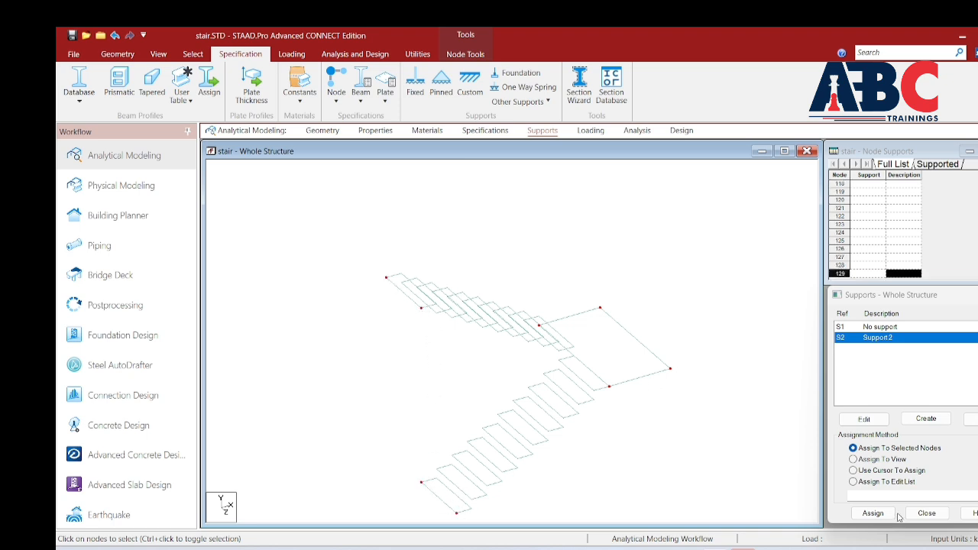
{"action": "left_click", "coordinate": [873, 513]}
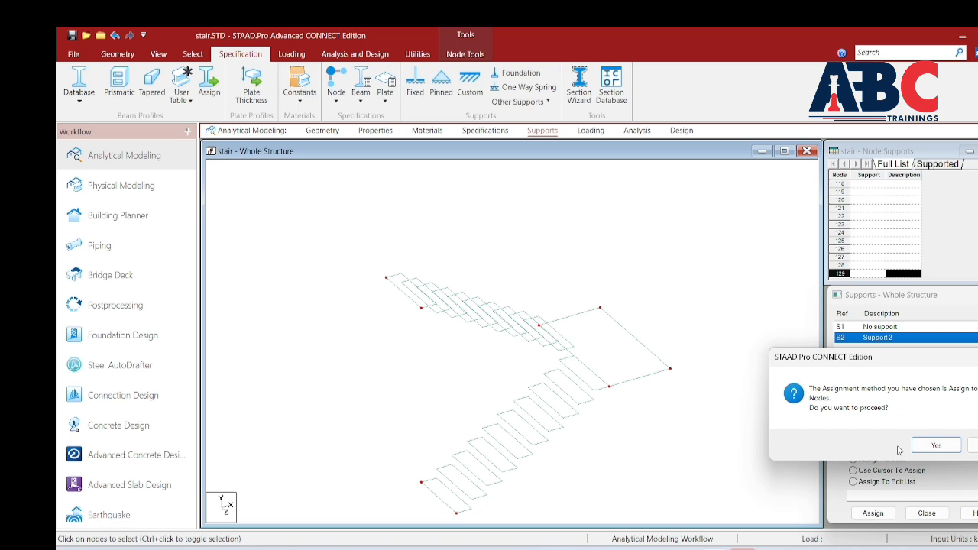
{"action": "left_click", "coordinate": [937, 445]}
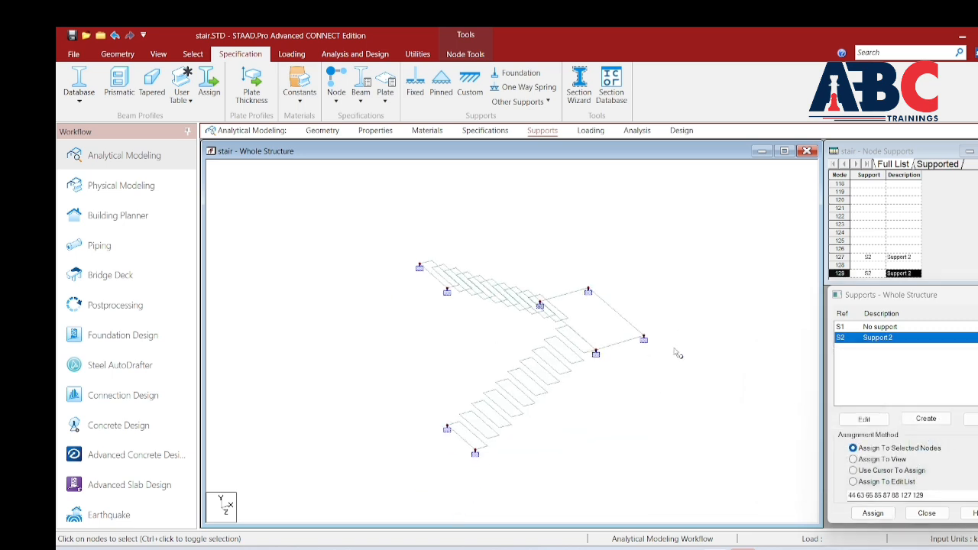
Step: Add a primary load case of type Dead with the title "dl"
{"action": "left_click", "coordinate": [590, 130]}
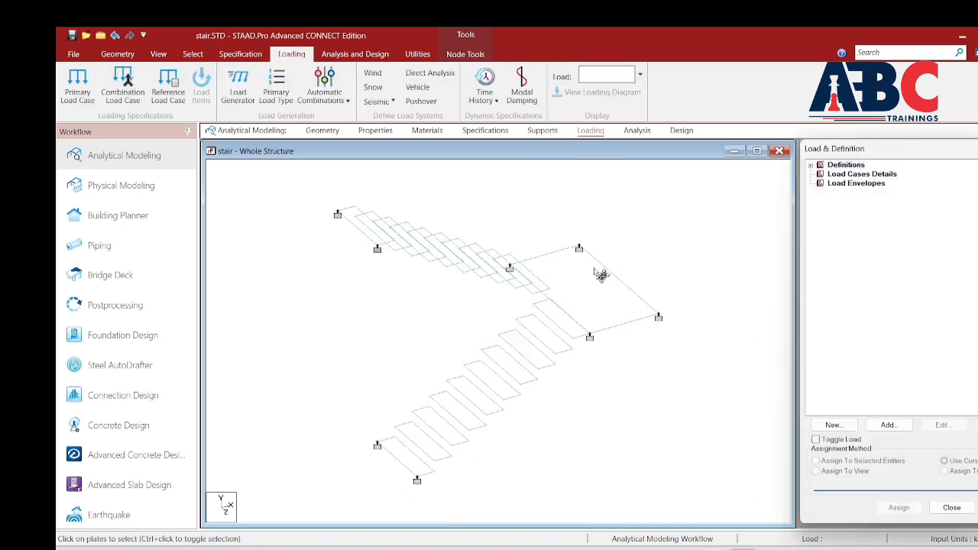
{"action": "left_click", "coordinate": [846, 174]}
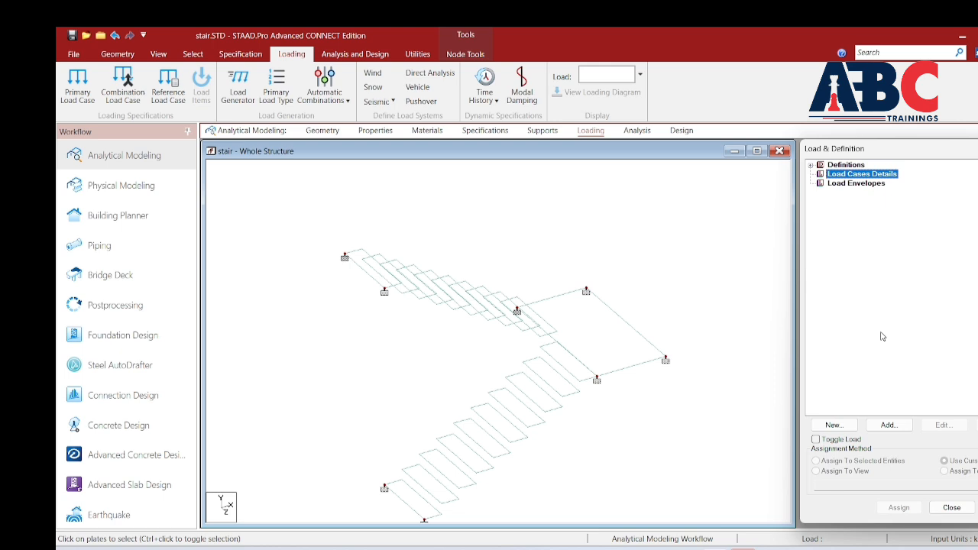
{"action": "left_click", "coordinate": [888, 425]}
{"action": "left_click", "coordinate": [671, 253]}
{"action": "left_click", "coordinate": [582, 309]}
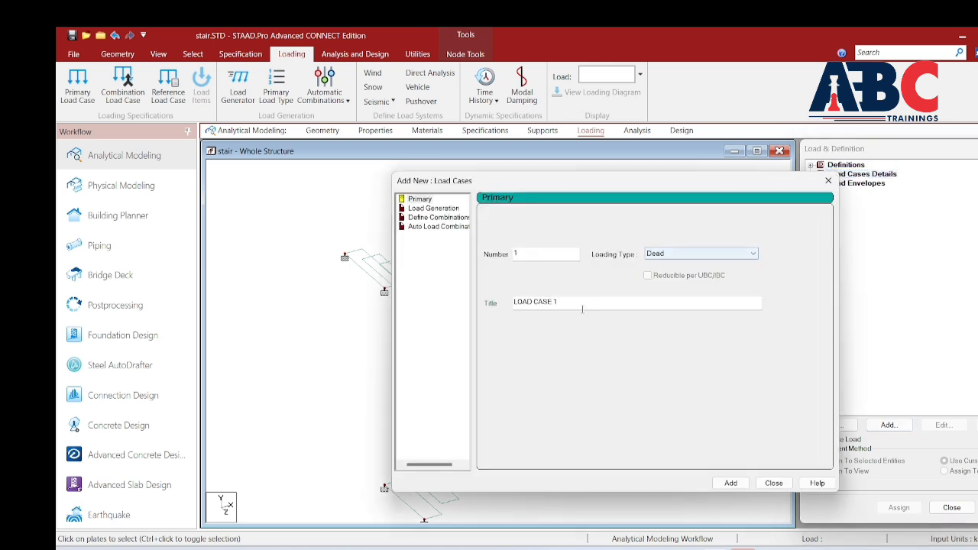
{"action": "key", "text": "Tab"}
{"action": "type", "text": "d"}
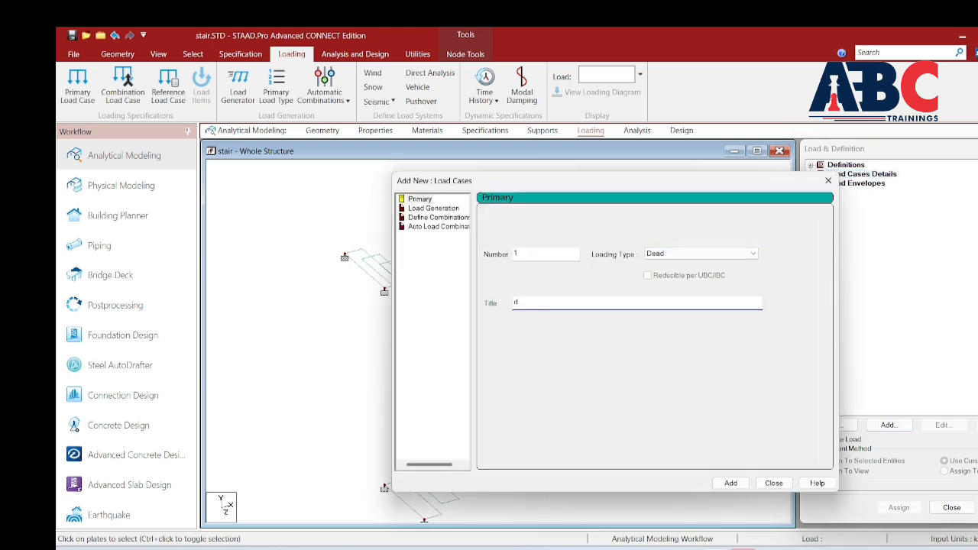
{"action": "type", "text": "l"}
{"action": "left_click", "coordinate": [730, 483]}
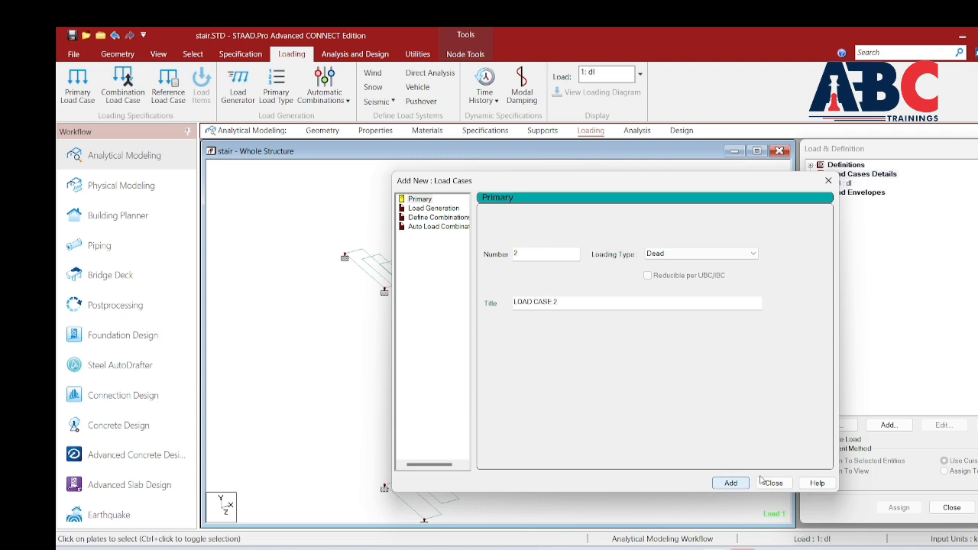
{"action": "left_click", "coordinate": [773, 483]}
{"action": "left_click", "coordinate": [855, 204]}
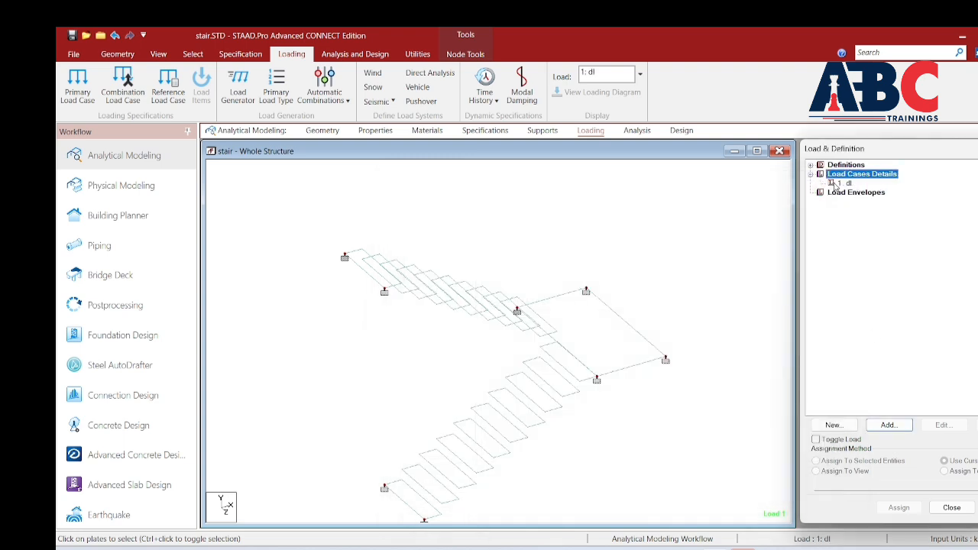
Step: Add a selfweight load in the Y direction with factor -1 to the dl load case
{"action": "left_click", "coordinate": [841, 184]}
{"action": "left_click", "coordinate": [890, 425]}
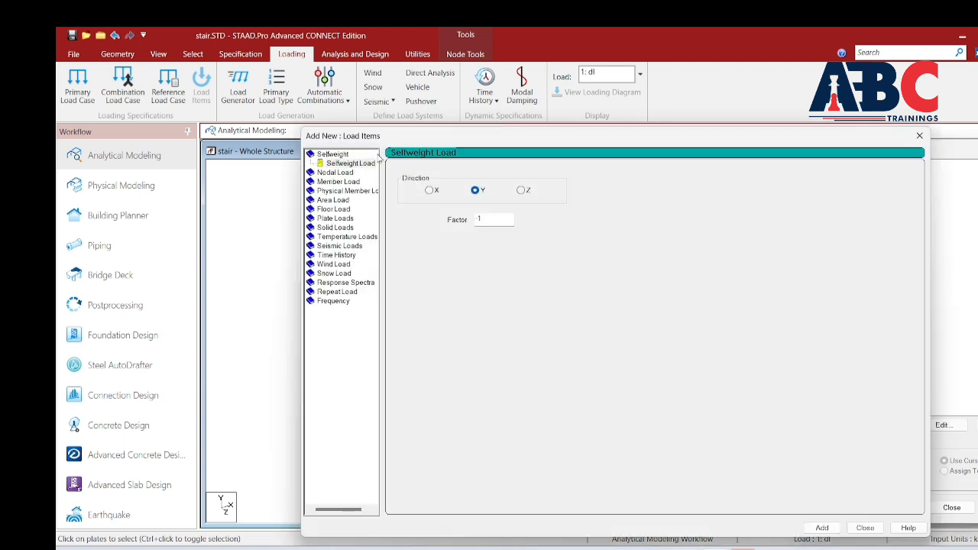
{"action": "left_click", "coordinate": [822, 527]}
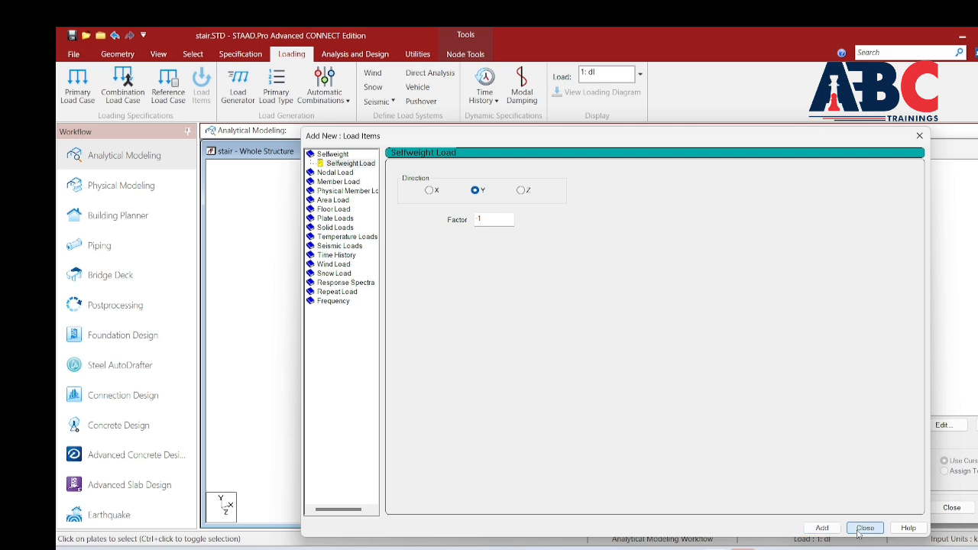
{"action": "left_click", "coordinate": [865, 527]}
Step: Assign the selfweight load to all plates in the view
{"action": "left_click", "coordinate": [871, 192]}
{"action": "left_click", "coordinate": [841, 471]}
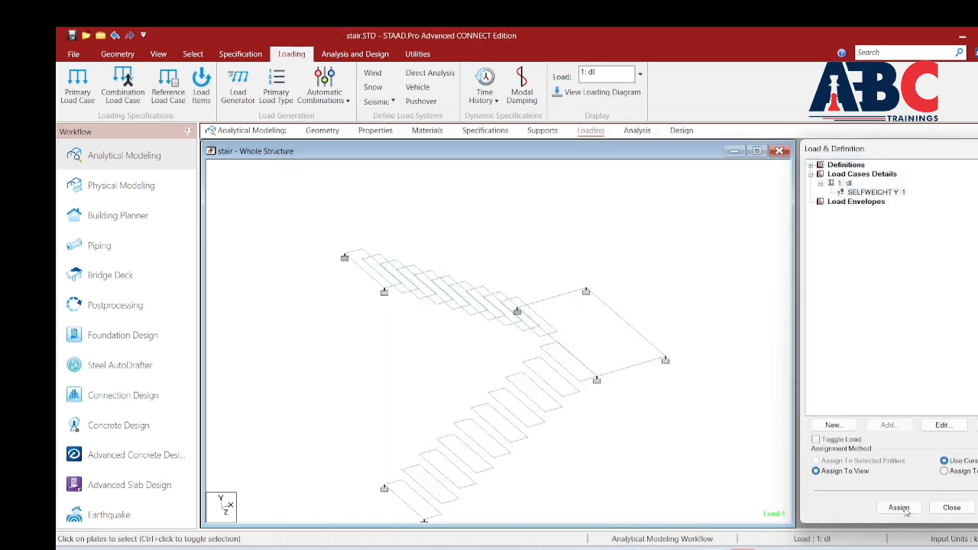
{"action": "left_click", "coordinate": [899, 508]}
{"action": "left_click", "coordinate": [936, 368]}
{"action": "scroll", "coordinate": [473, 318], "scroll_direction": "down", "scroll_amount": 2}
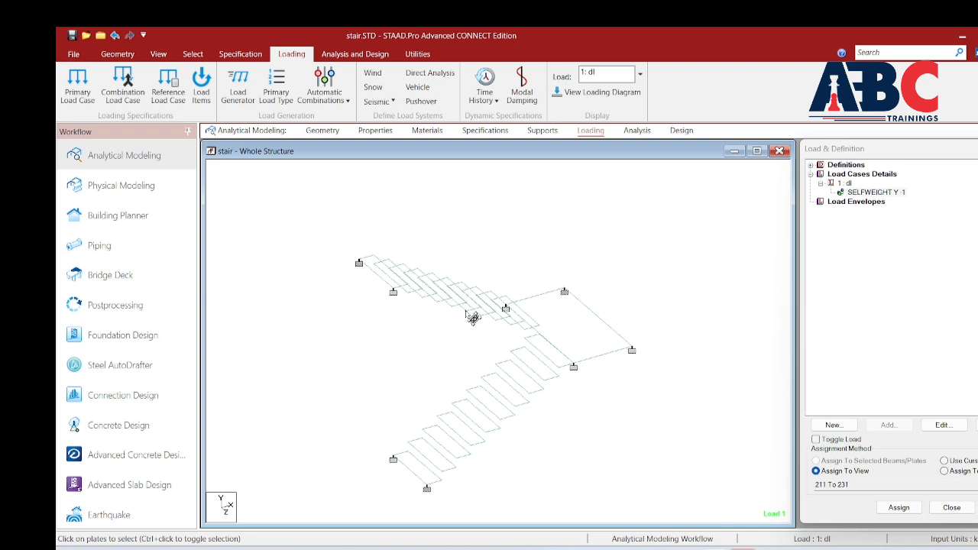
{"action": "scroll", "coordinate": [473, 318], "scroll_direction": "down", "scroll_amount": 1}
Step: Add a full-plate pressure load of -0.2 kN/m2 in the Local Z direction to the dl load case
{"action": "left_click", "coordinate": [852, 188]}
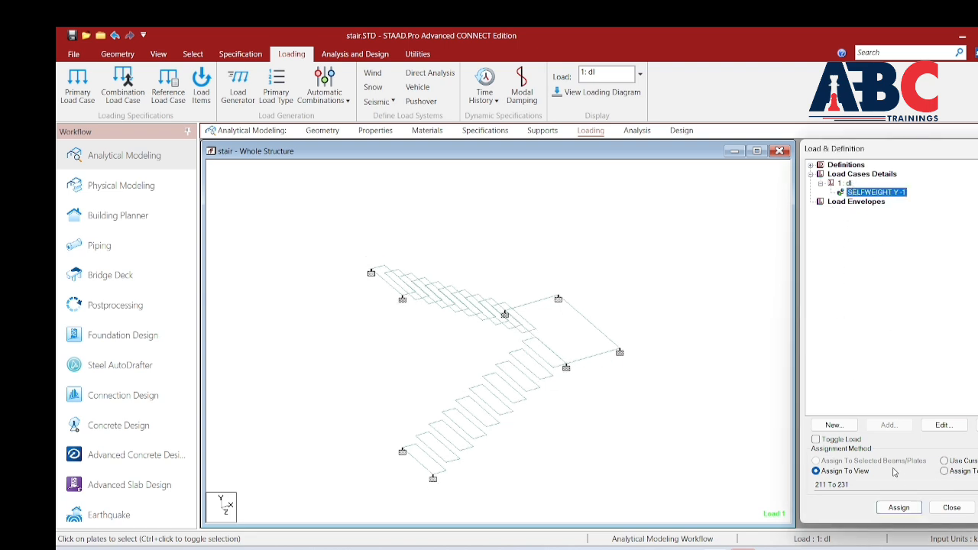
{"action": "left_click", "coordinate": [888, 425]}
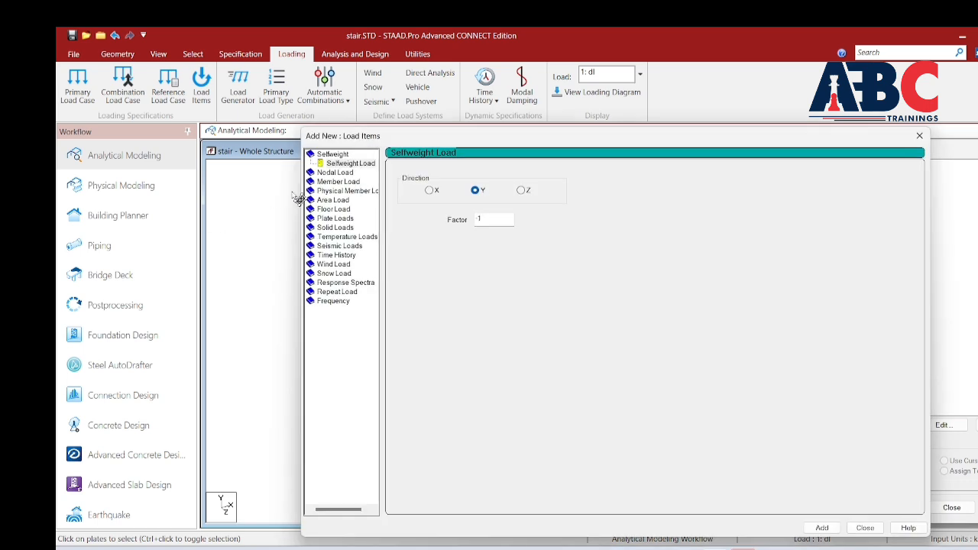
{"action": "left_click", "coordinate": [335, 218]}
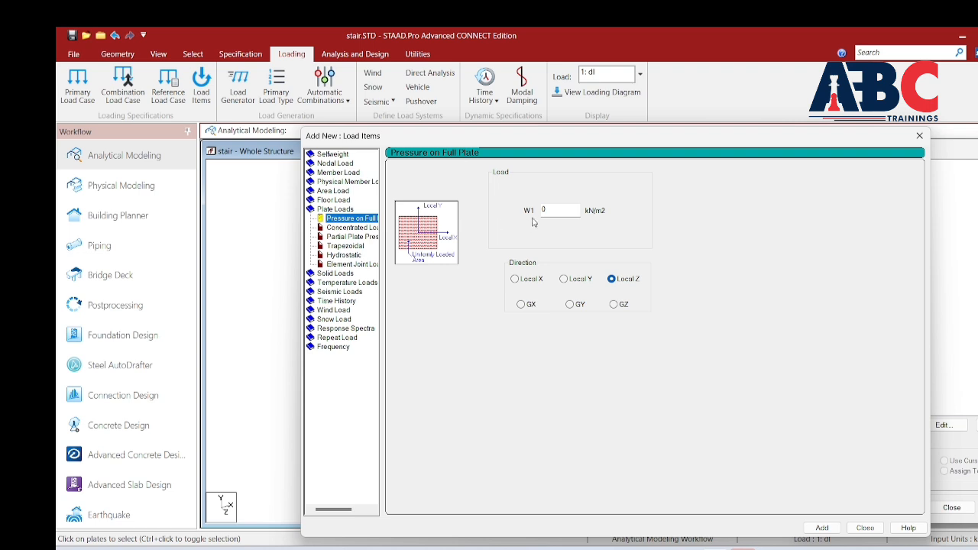
{"action": "key", "text": "Tab"}
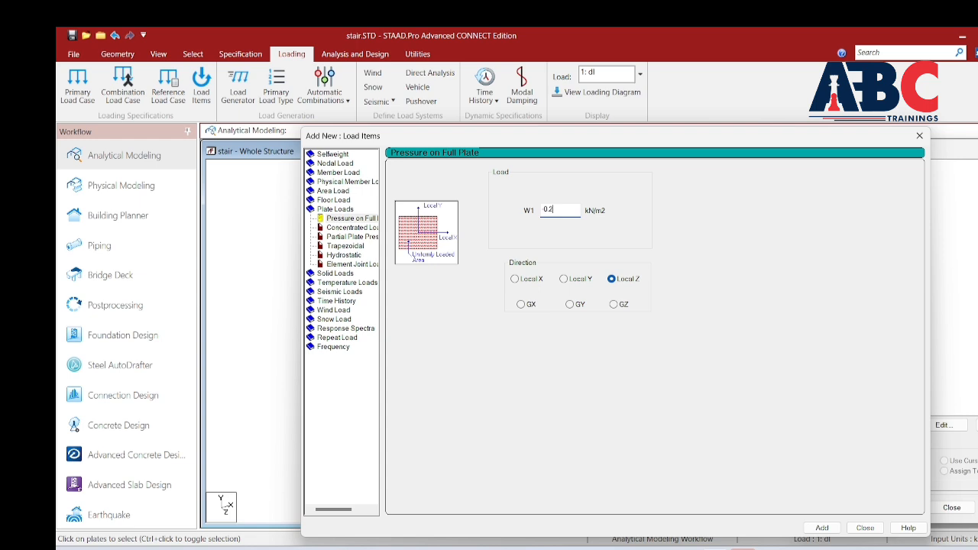
{"action": "left_click", "coordinate": [859, 528]}
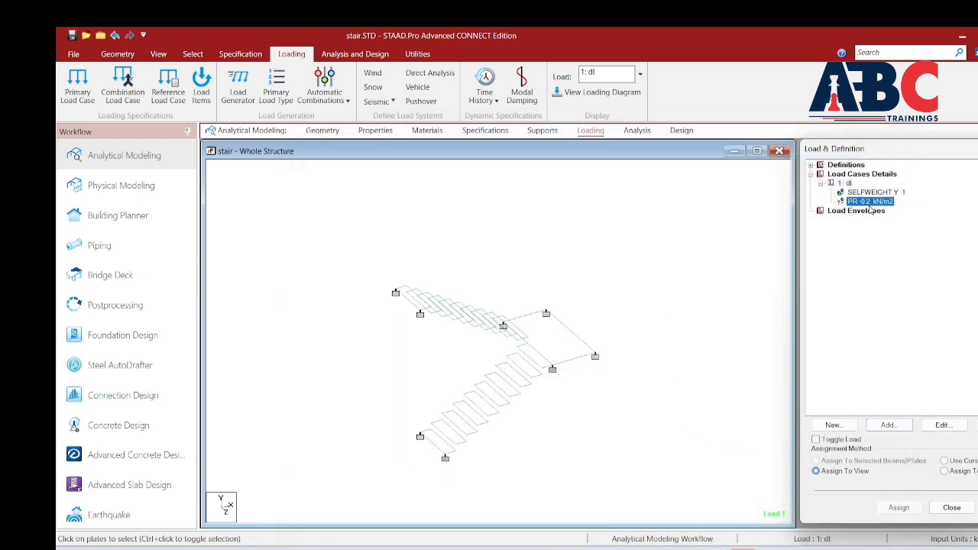
Step: Assign the -0.2 kN/m2 pressure load to all stair and landing plates using Assign To View
{"action": "left_click", "coordinate": [158, 54]}
{"action": "left_click", "coordinate": [192, 54]}
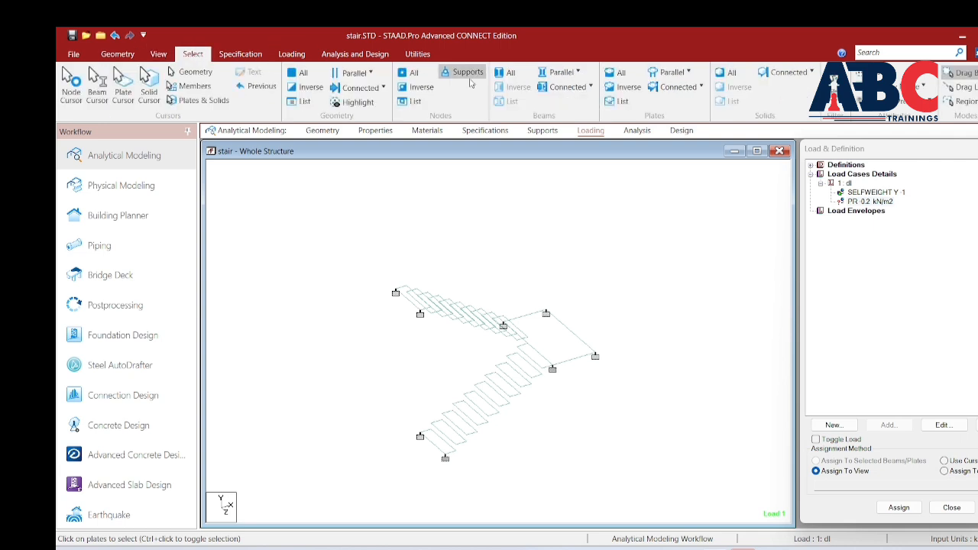
{"action": "left_click", "coordinate": [578, 73]}
{"action": "left_click", "coordinate": [553, 103]}
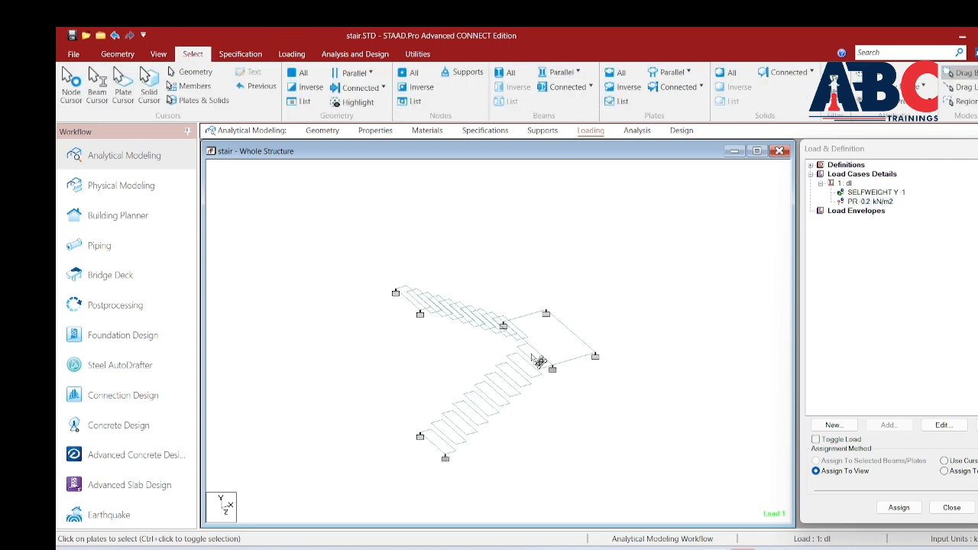
{"action": "scroll", "coordinate": [549, 392], "scroll_direction": "up", "scroll_amount": 1}
{"action": "left_click_drag", "start_coordinate": [650, 194], "coordinate": [272, 522]}
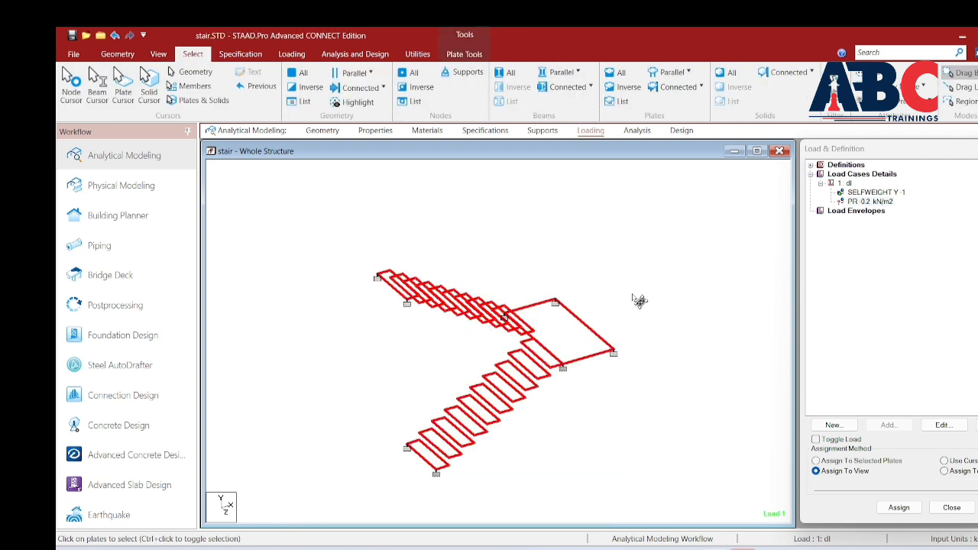
{"action": "left_click", "coordinate": [860, 201]}
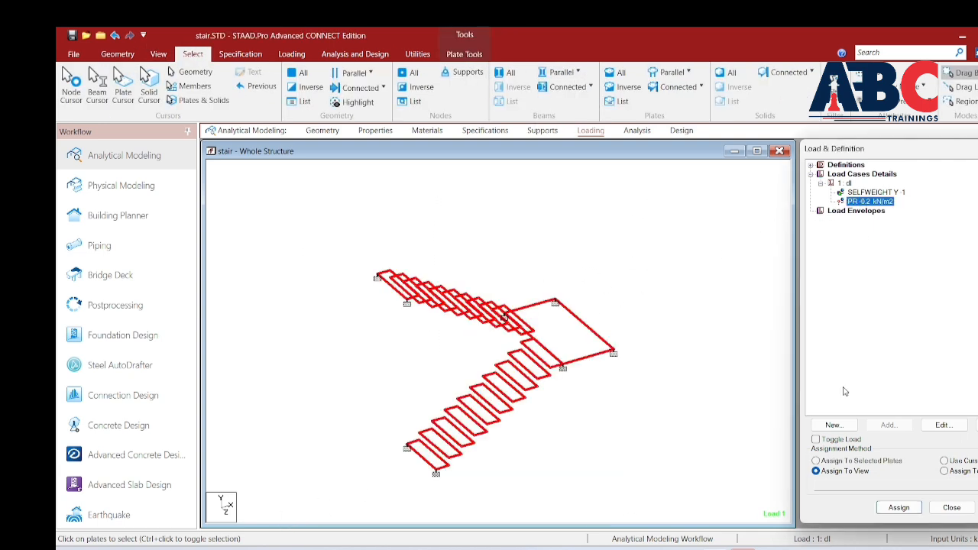
{"action": "left_click", "coordinate": [899, 508]}
{"action": "left_click", "coordinate": [936, 367]}
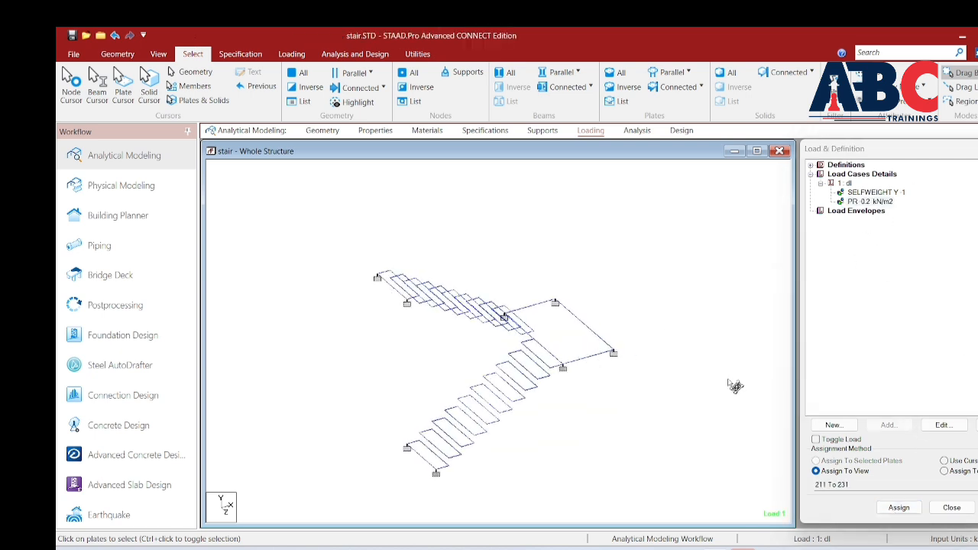
Step: Add a primary load case of type Live with the title "ll"
{"action": "middle_click_drag", "start_coordinate": [706, 402], "coordinate": [711, 393]}
{"action": "left_click", "coordinate": [865, 170]}
{"action": "left_click", "coordinate": [866, 174]}
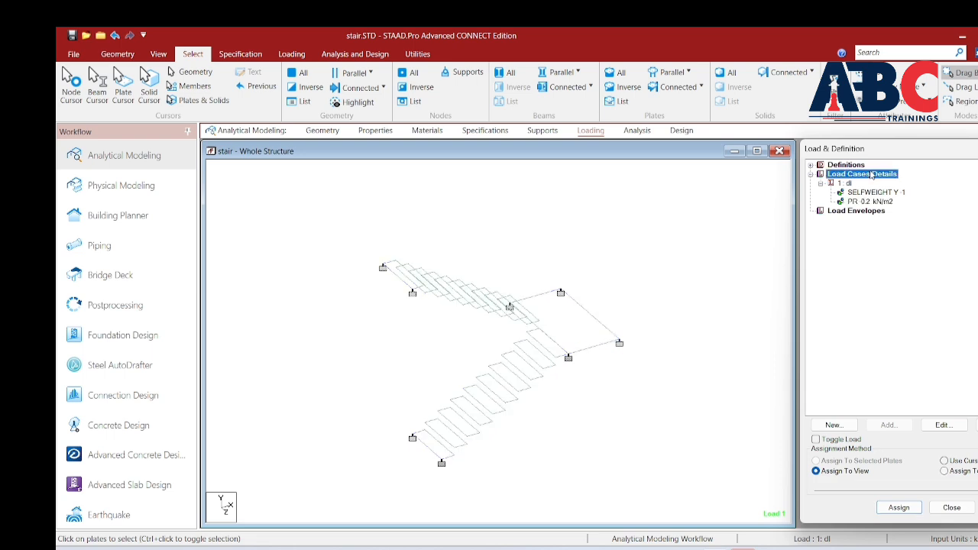
{"action": "left_click", "coordinate": [888, 425]}
{"action": "left_click", "coordinate": [662, 253]}
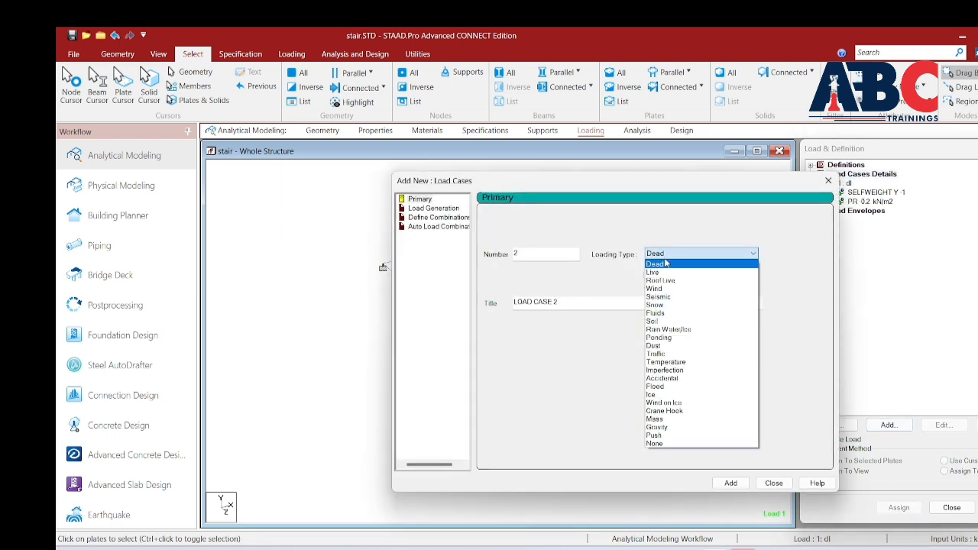
{"action": "left_click", "coordinate": [655, 272]}
{"action": "left_click_drag", "start_coordinate": [584, 305], "coordinate": [437, 345]}
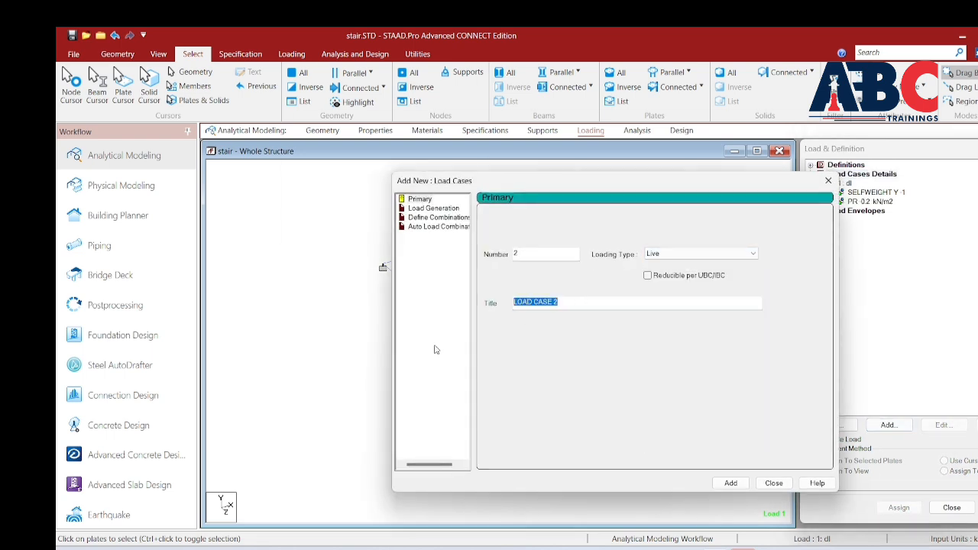
{"action": "type", "text": "ll"}
{"action": "left_click", "coordinate": [730, 483]}
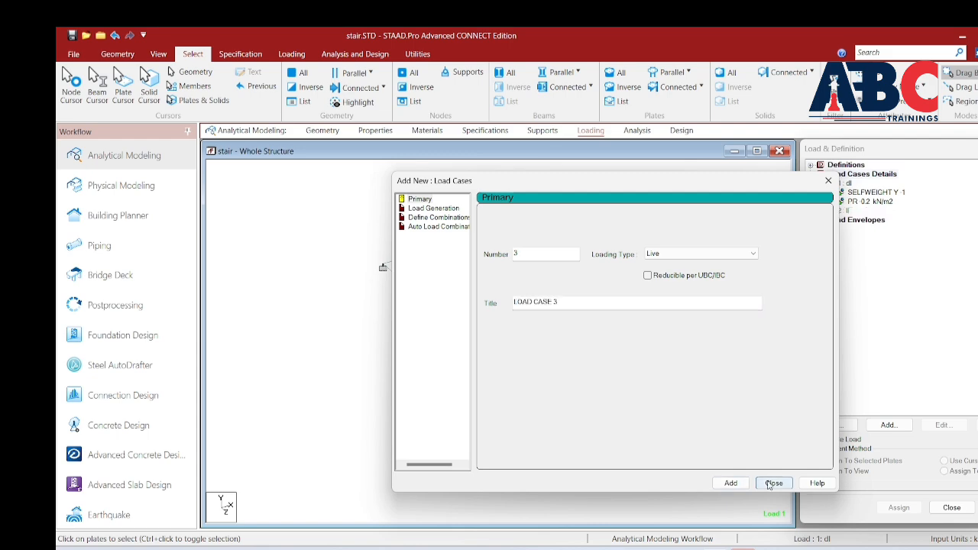
{"action": "left_click", "coordinate": [773, 483]}
Step: Try to add a floor load of -1.75 kN/m2 in Global Y over a Y range of 0 to 3 m to ll
{"action": "left_click", "coordinate": [841, 210]}
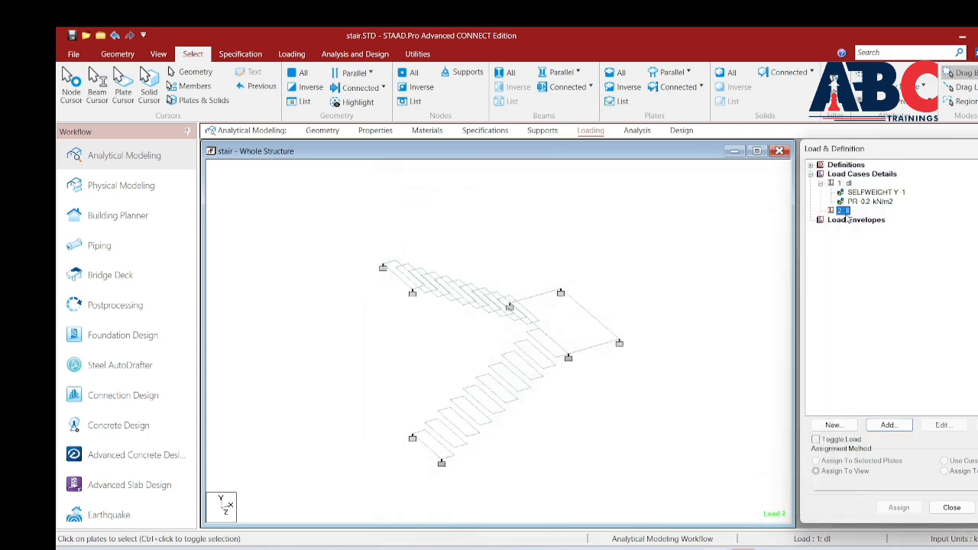
{"action": "left_click", "coordinate": [889, 425]}
{"action": "left_click", "coordinate": [329, 210]}
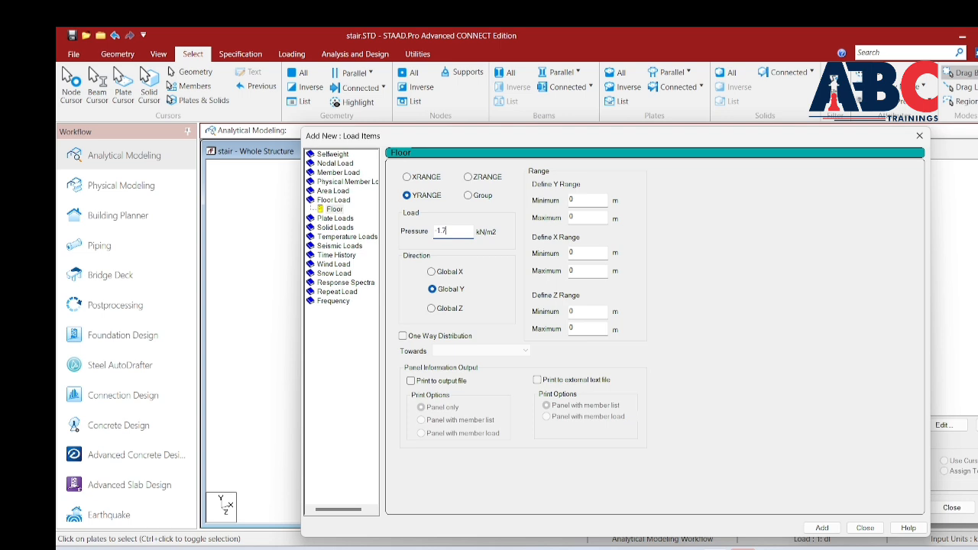
{"action": "left_click", "coordinate": [570, 218]}
{"action": "left_click", "coordinate": [583, 123]}
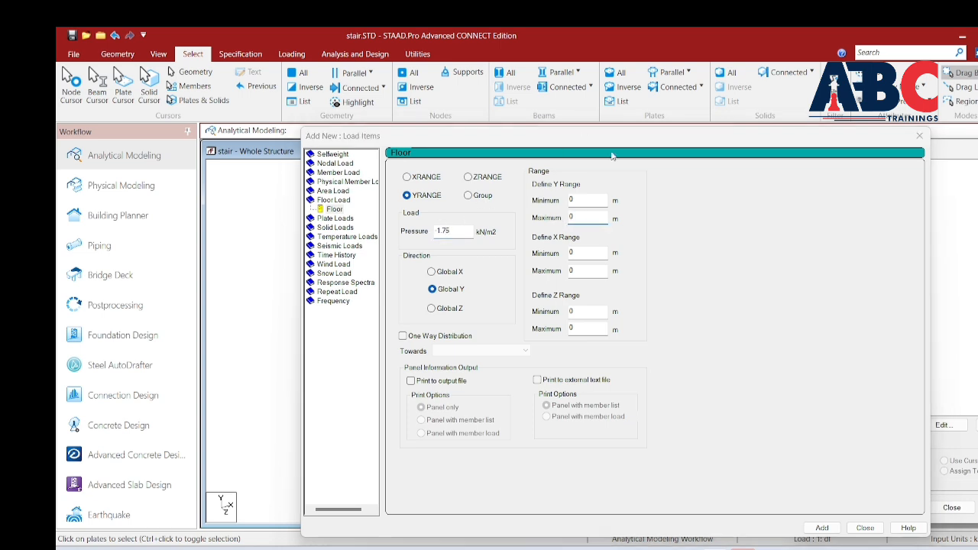
{"action": "left_click", "coordinate": [569, 220]}
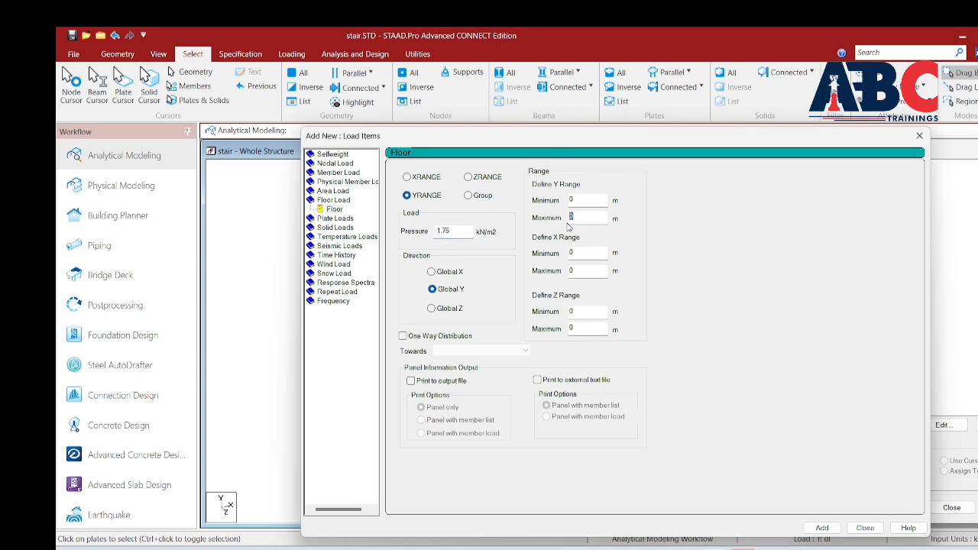
{"action": "left_click", "coordinate": [822, 529]}
{"action": "left_click", "coordinate": [865, 528]}
{"action": "left_click", "coordinate": [879, 220]}
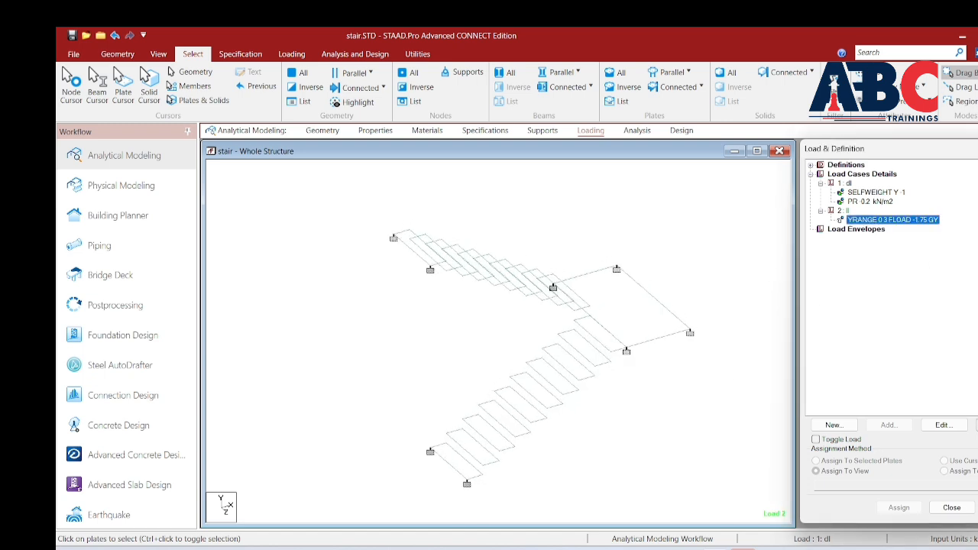
{"action": "key", "text": "Delete"}
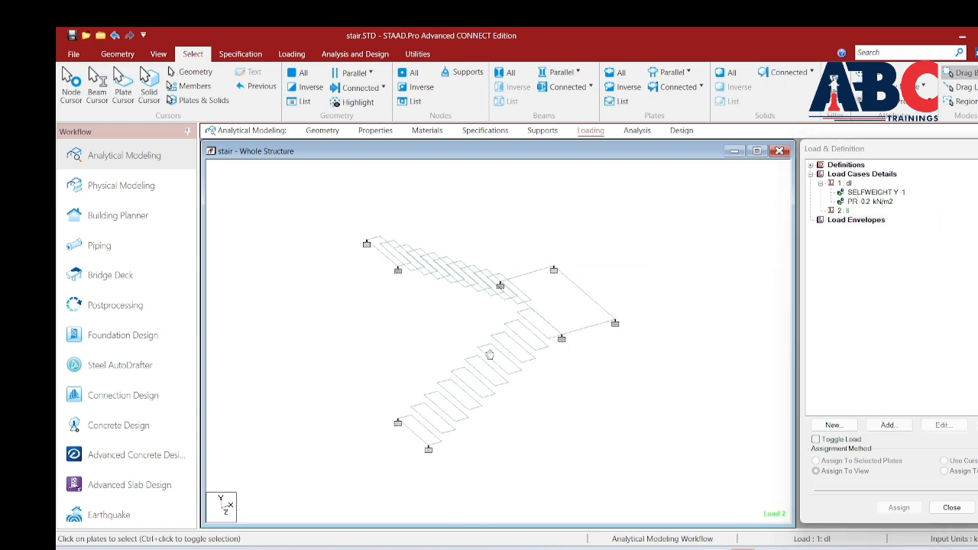
Step: Add a Perform Analysis command with the No Print option
{"action": "left_click", "coordinate": [637, 130]}
{"action": "left_click", "coordinate": [80, 85]}
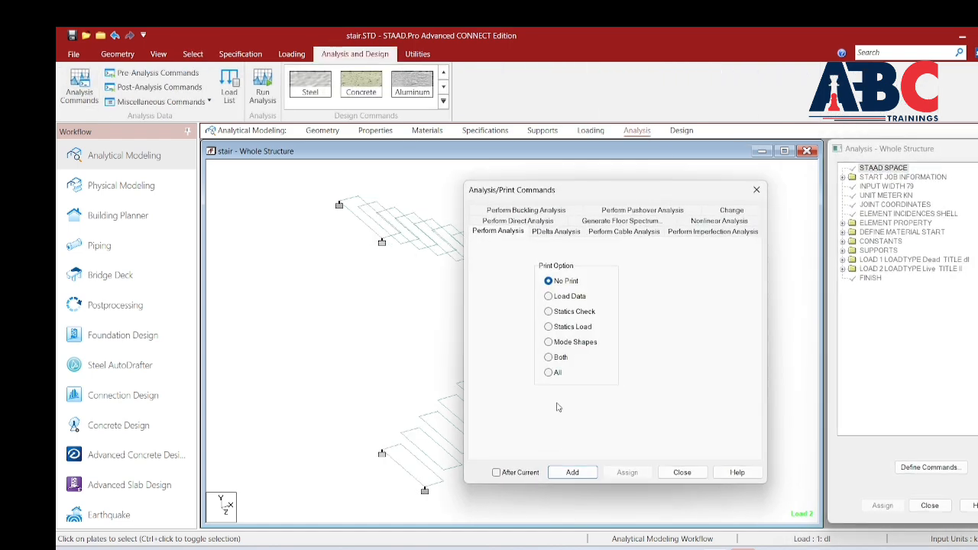
{"action": "left_click", "coordinate": [572, 472]}
{"action": "left_click", "coordinate": [682, 472]}
Step: Run the analysis with the empty load case included and stay in modeling mode
{"action": "left_click", "coordinate": [262, 86]}
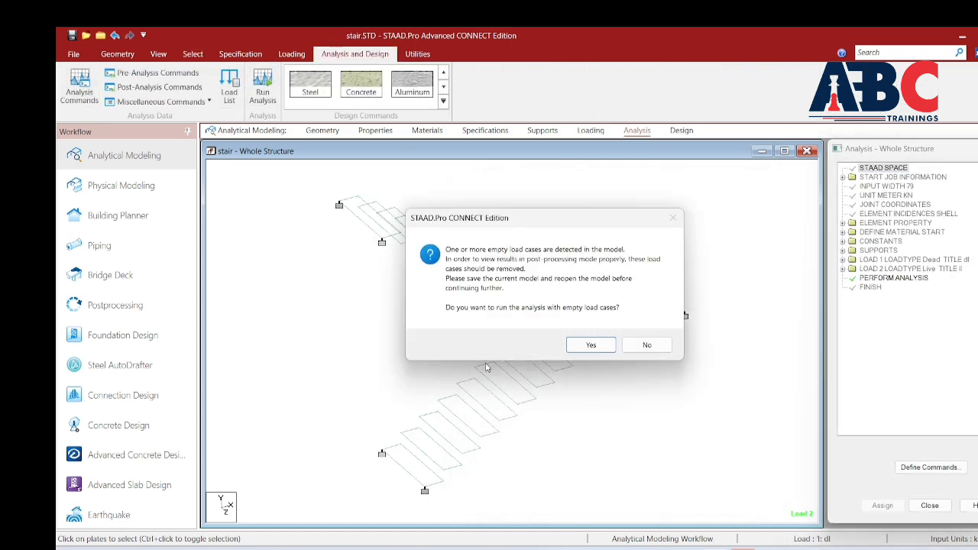
{"action": "left_click", "coordinate": [585, 345]}
{"action": "left_click", "coordinate": [531, 354]}
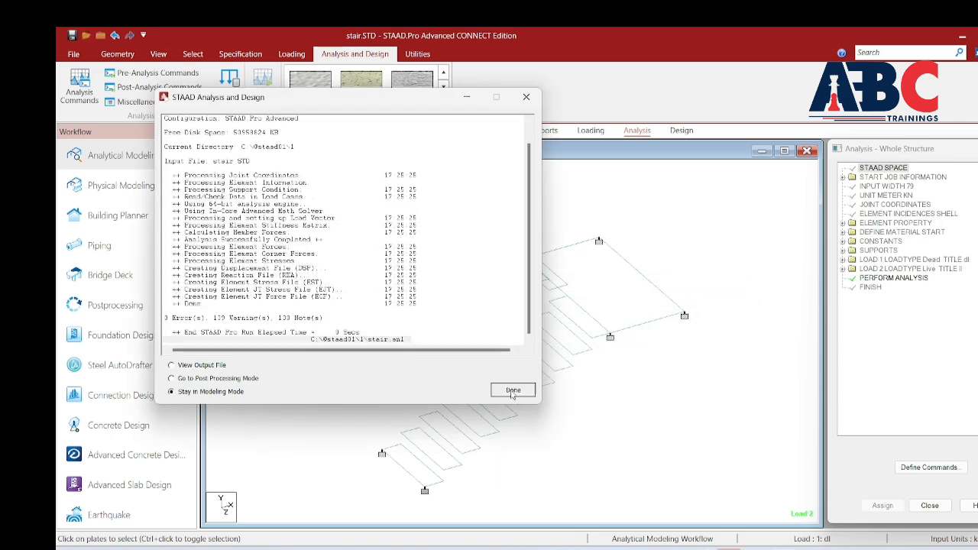
{"action": "left_click", "coordinate": [498, 390]}
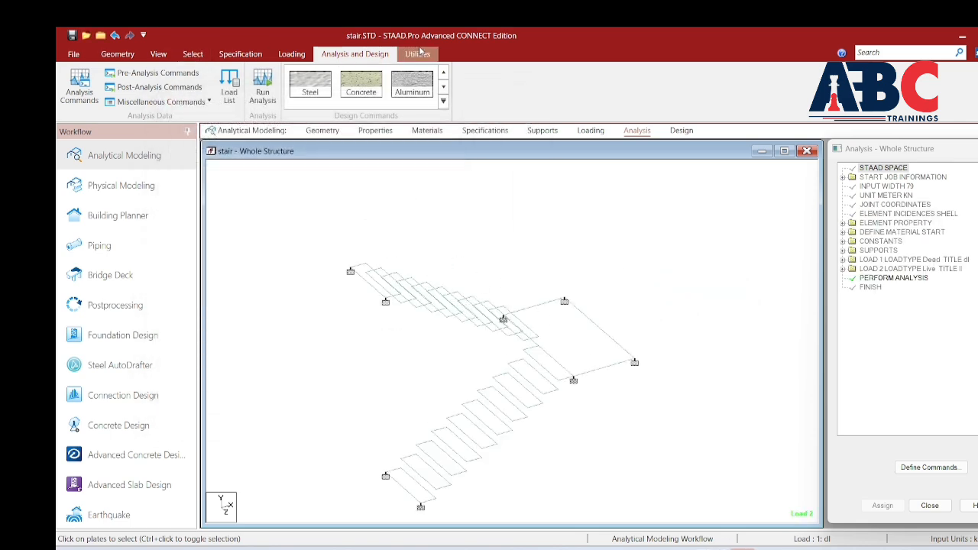
Step: Set the concrete design code to IS456
{"action": "left_click", "coordinate": [680, 130]}
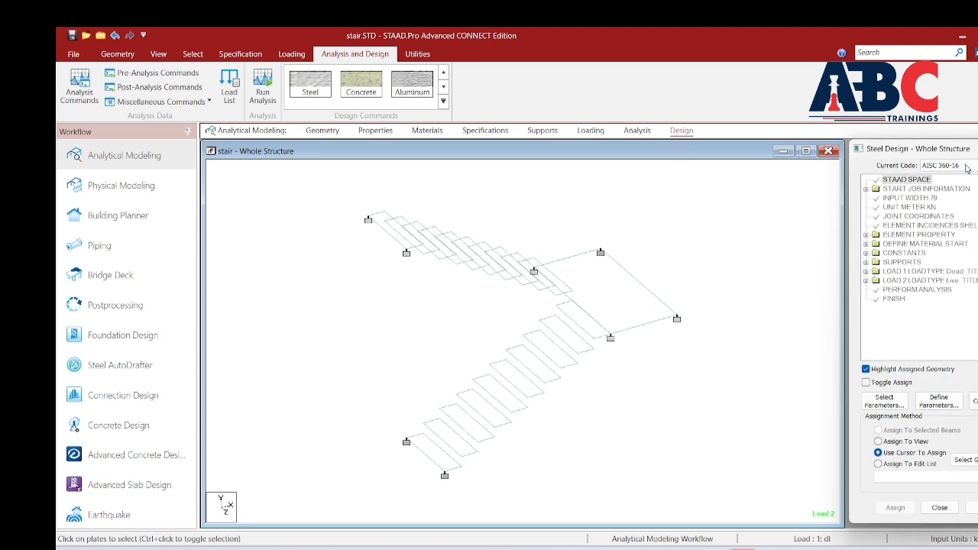
{"action": "left_click", "coordinate": [355, 85]}
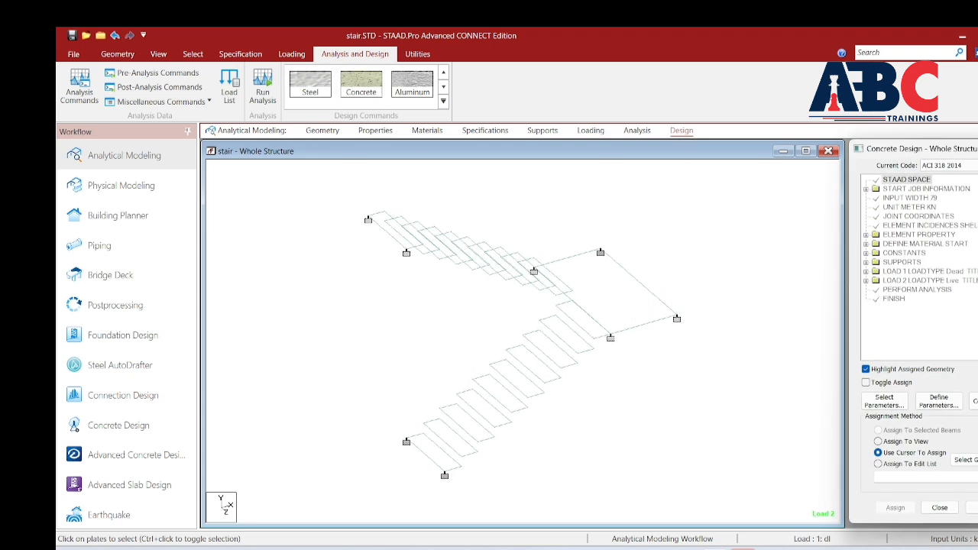
{"action": "left_click", "coordinate": [966, 165]}
{"action": "left_click", "coordinate": [965, 282]}
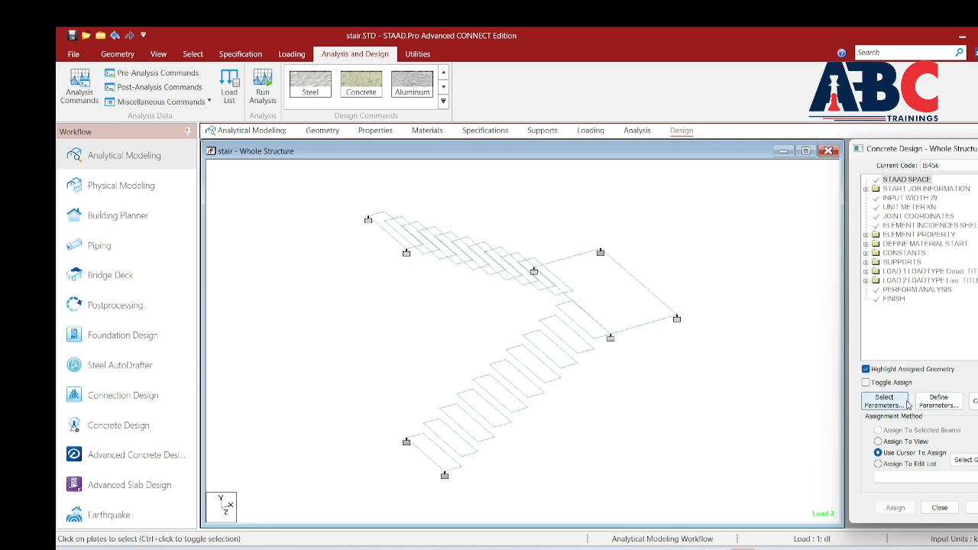
{"action": "left_click", "coordinate": [937, 406]}
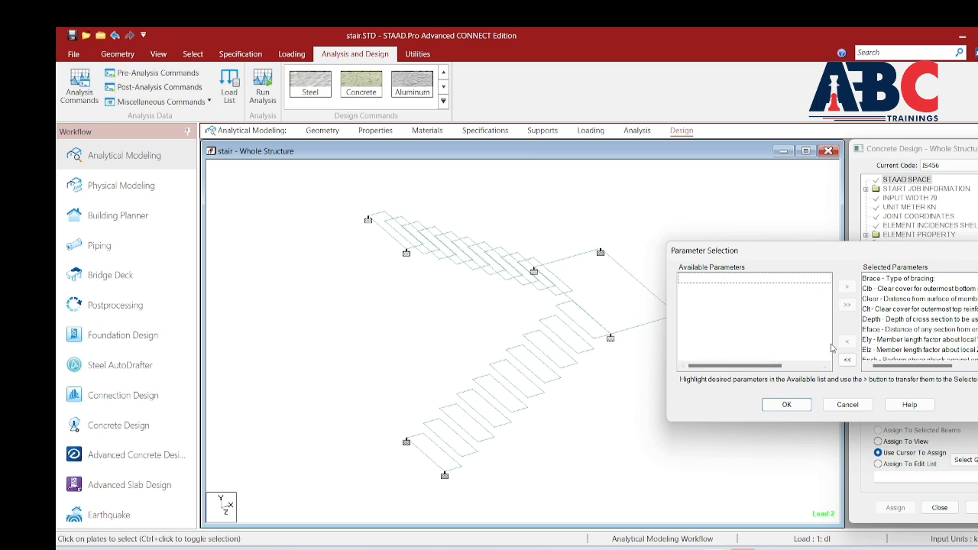
{"action": "left_click", "coordinate": [847, 360]}
{"action": "scroll", "coordinate": [741, 330], "scroll_direction": "down", "scroll_amount": 3}
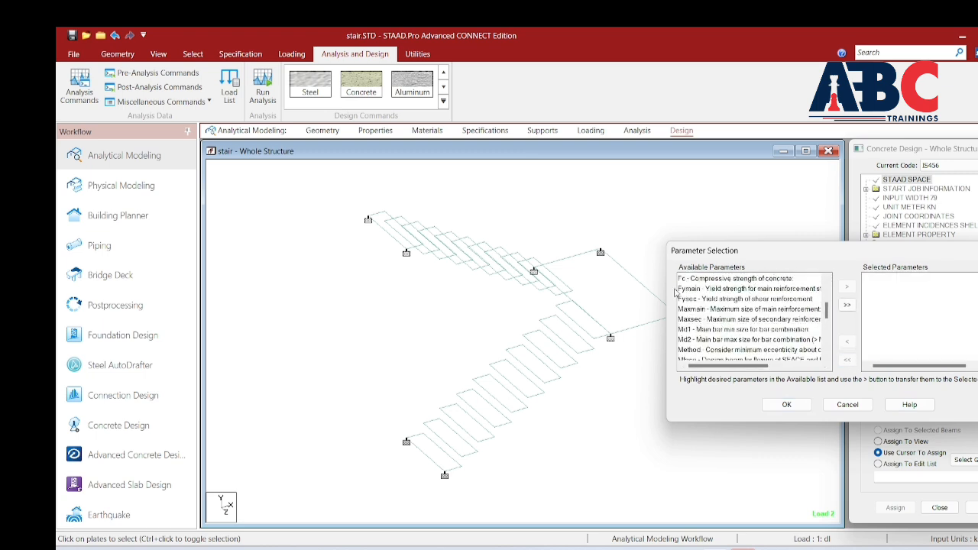
{"action": "scroll", "coordinate": [717, 315], "scroll_direction": "up", "scroll_amount": 3}
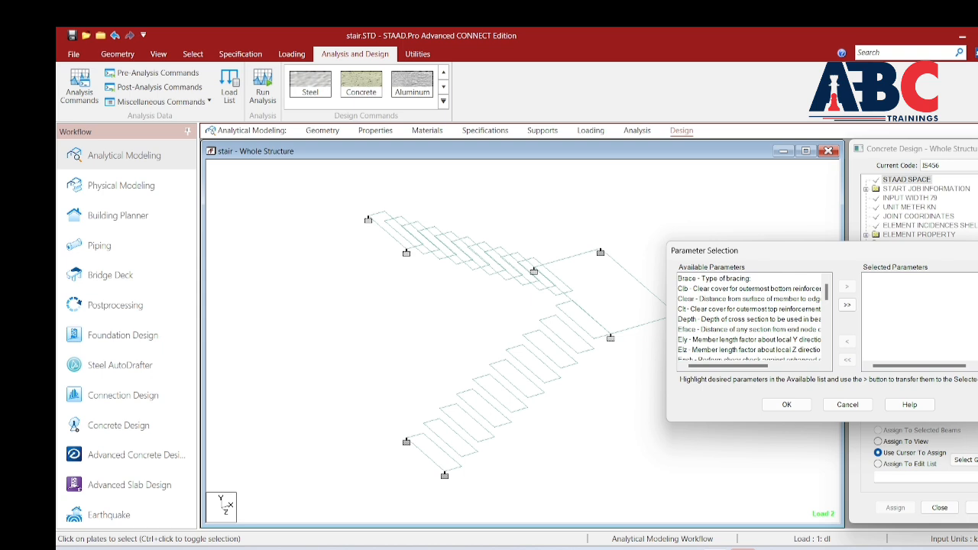
{"action": "left_click", "coordinate": [977, 251]}
{"action": "scroll", "coordinate": [481, 221], "scroll_direction": "down", "scroll_amount": 5}
{"action": "middle_click_drag", "start_coordinate": [520, 347], "coordinate": [538, 343]}
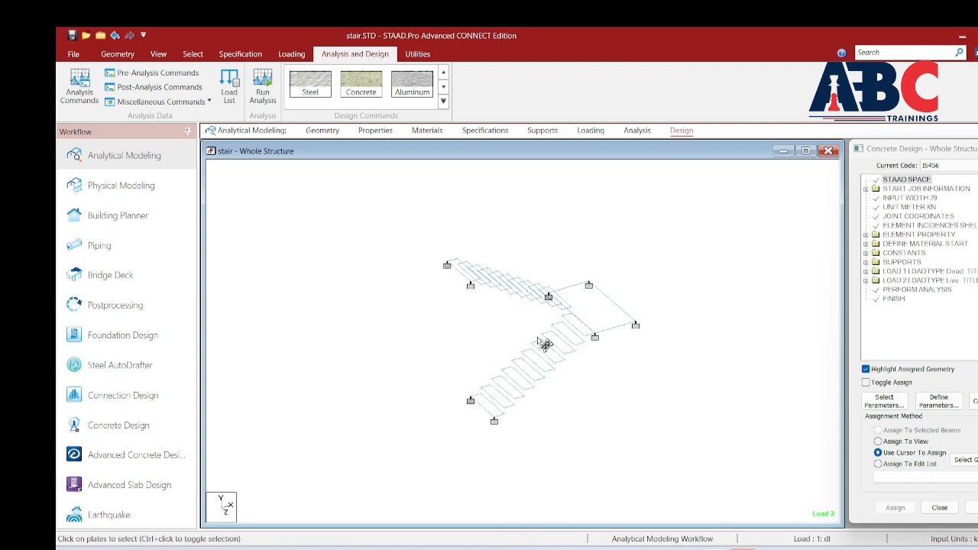
{"action": "scroll", "coordinate": [545, 342], "scroll_direction": "up", "scroll_amount": 5}
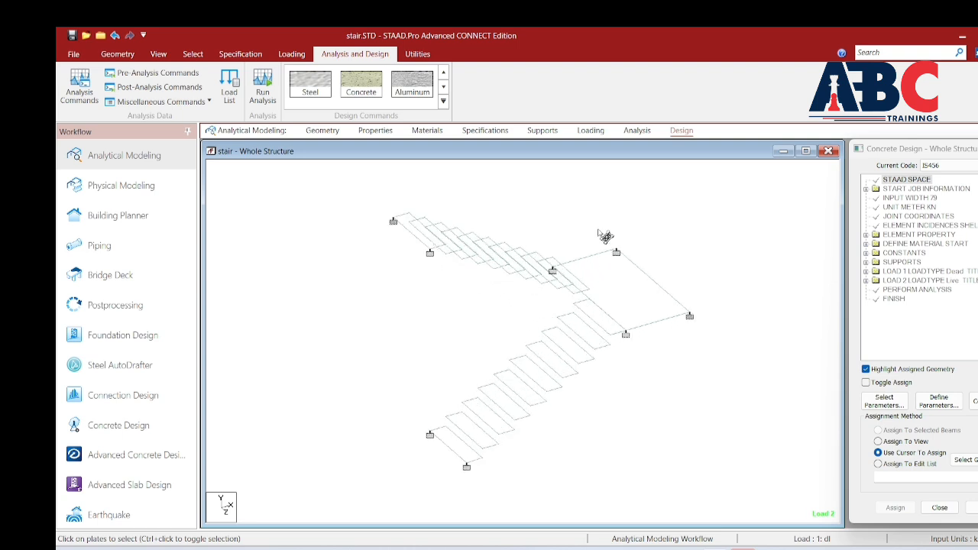
{"action": "left_click", "coordinate": [541, 132]}
{"action": "left_click", "coordinate": [485, 131]}
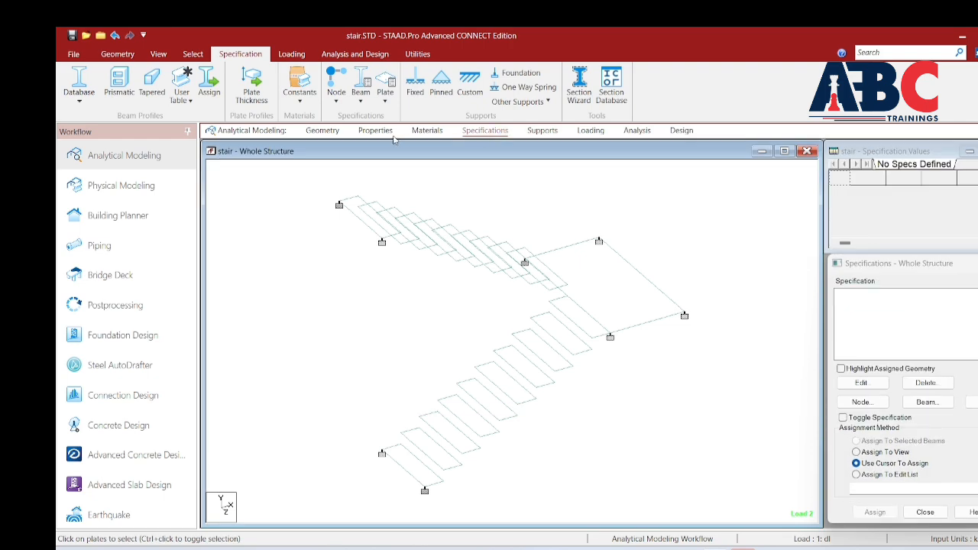
{"action": "left_click", "coordinate": [427, 131]}
{"action": "left_click", "coordinate": [379, 131]}
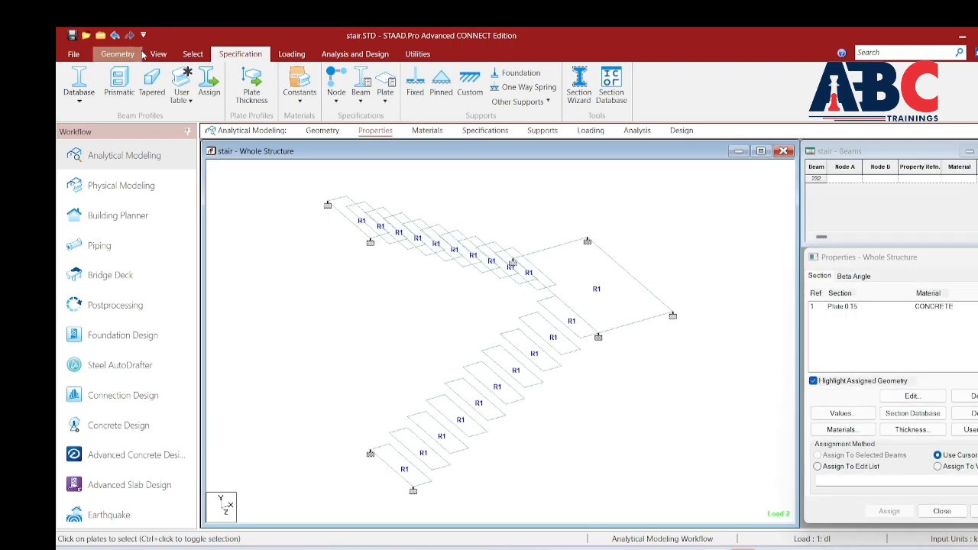
Step: Open a 3D rendered view of the whole staircase
{"action": "left_click", "coordinate": [193, 54]}
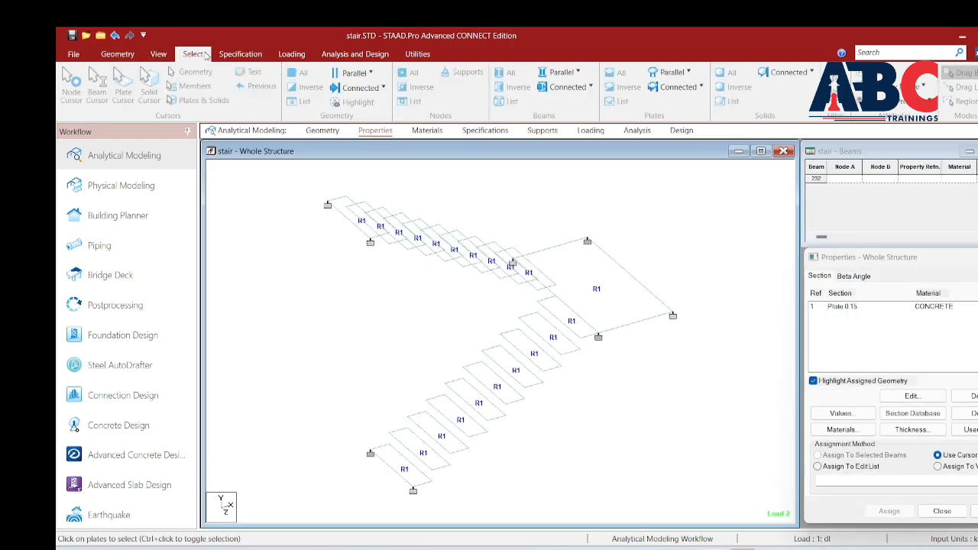
{"action": "left_click", "coordinate": [158, 53]}
{"action": "left_click", "coordinate": [800, 84]}
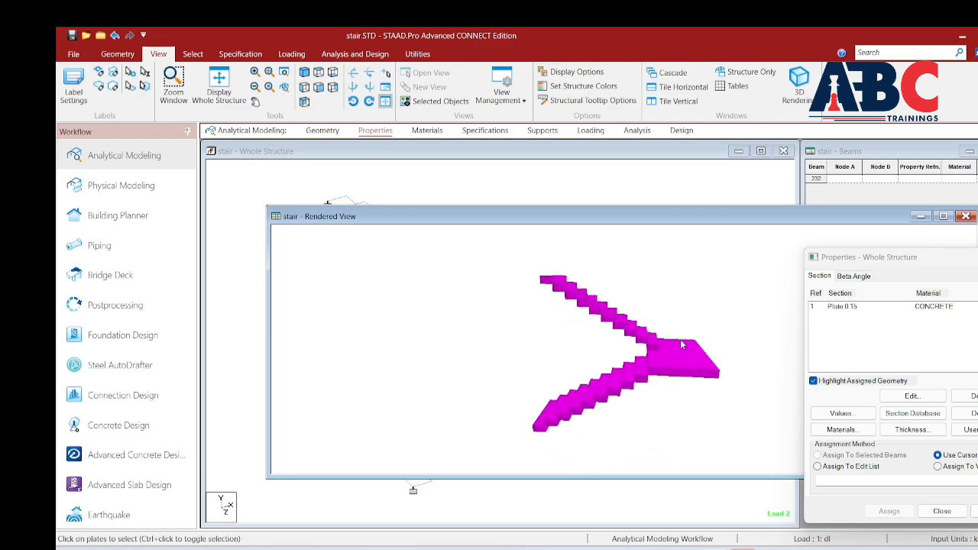